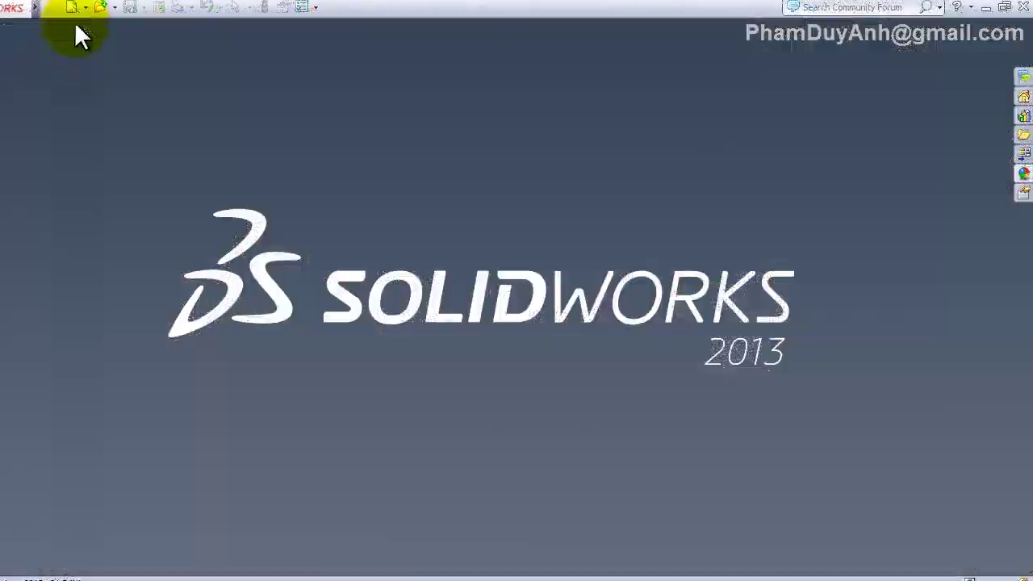
Open the New SolidWorks Document dialog from the standard toolbar
{"action": "left_click", "coordinate": [71, 8]}
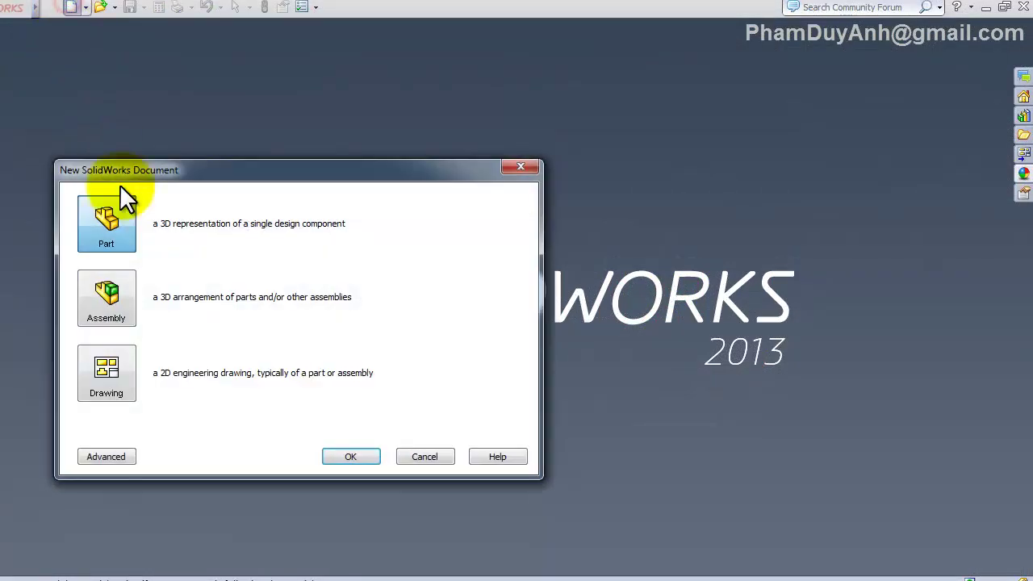
Create a new part and draw the horizontal axis line through the origin on the Front Plane
{"action": "double_click", "coordinate": [94, 226]}
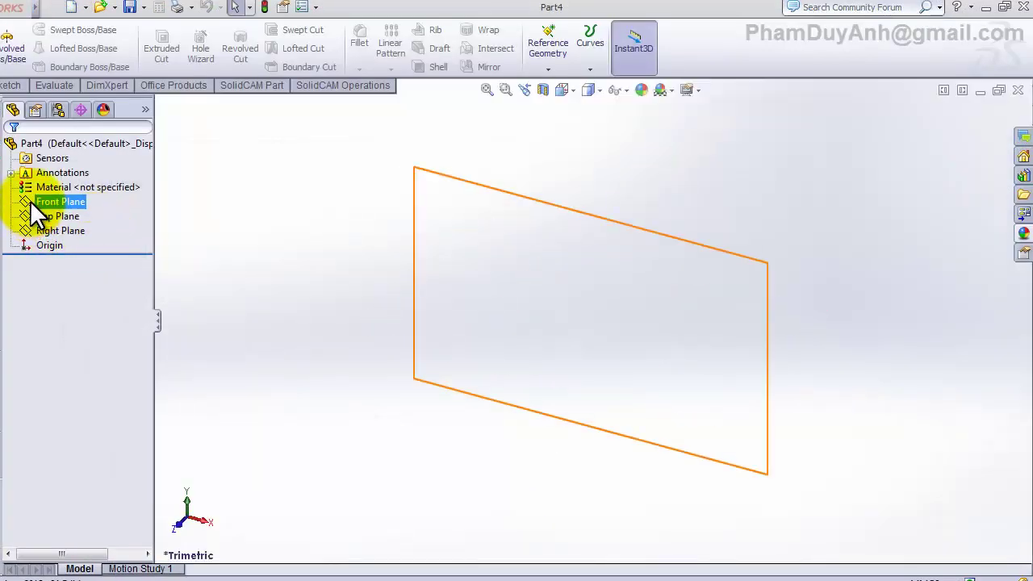
{"action": "left_click", "coordinate": [37, 202]}
{"action": "left_click", "coordinate": [43, 177]}
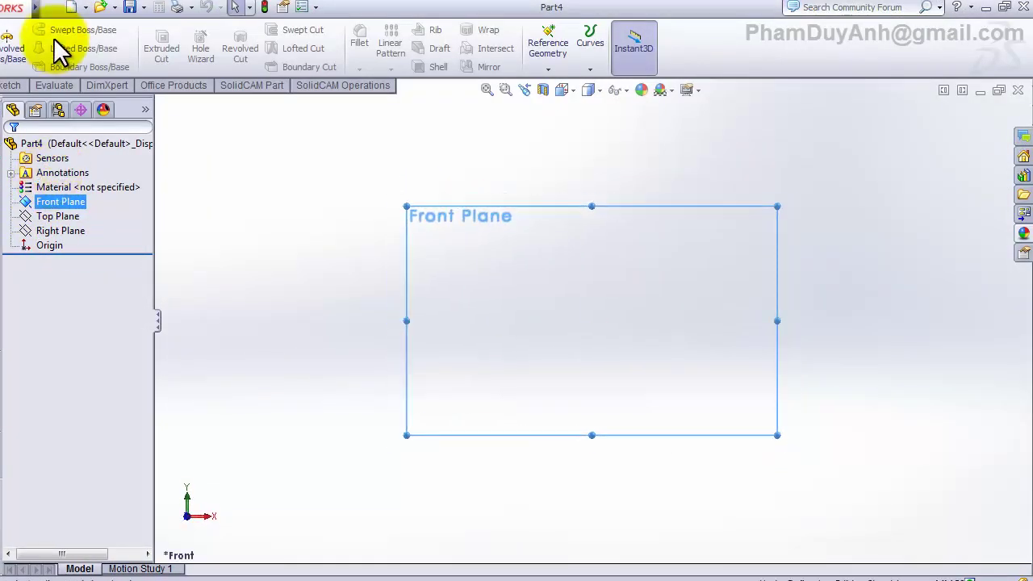
{"action": "left_click", "coordinate": [28, 30]}
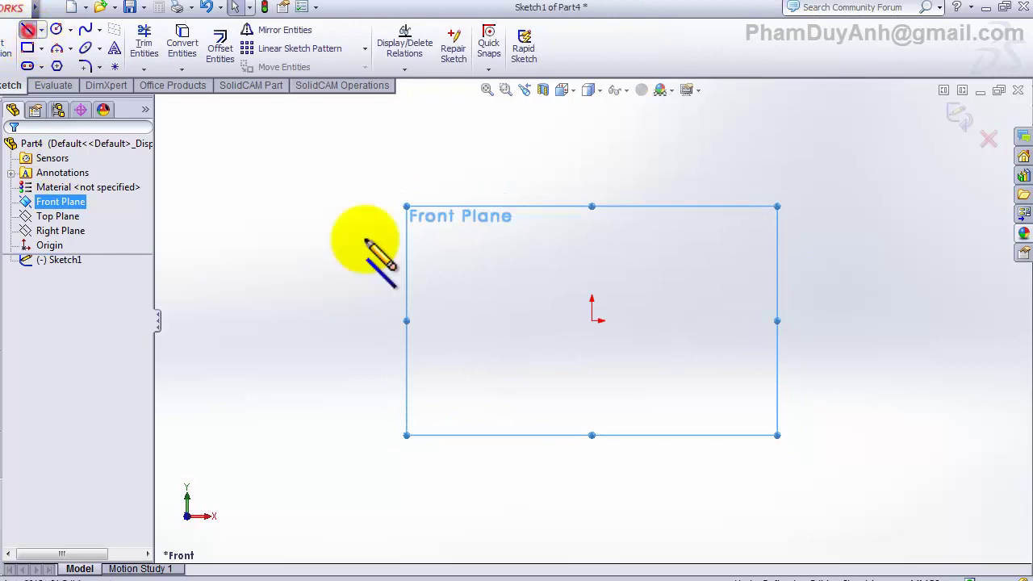
{"action": "left_click", "coordinate": [506, 320]}
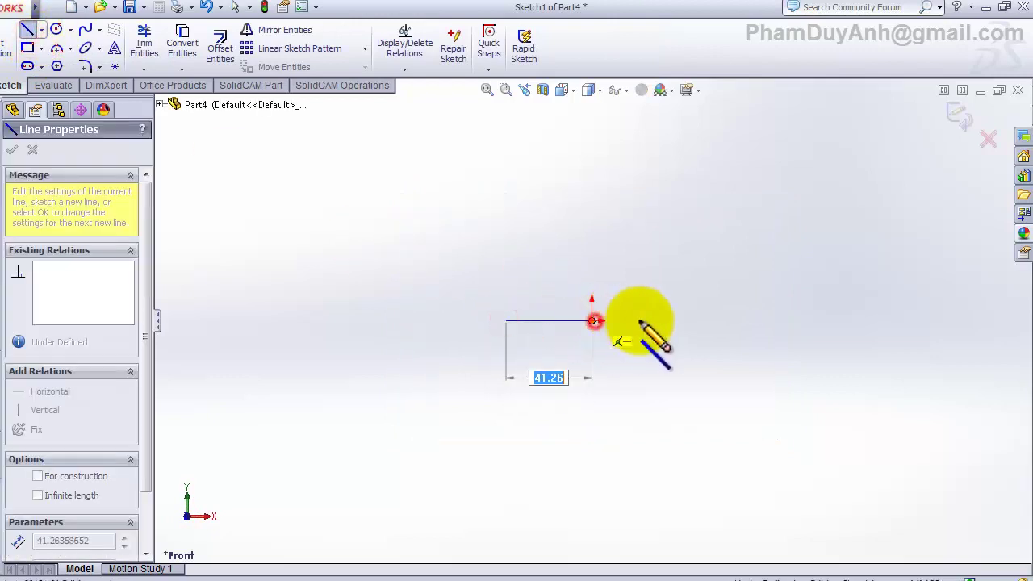
{"action": "left_click", "coordinate": [664, 321]}
{"action": "key", "text": "Escape"}
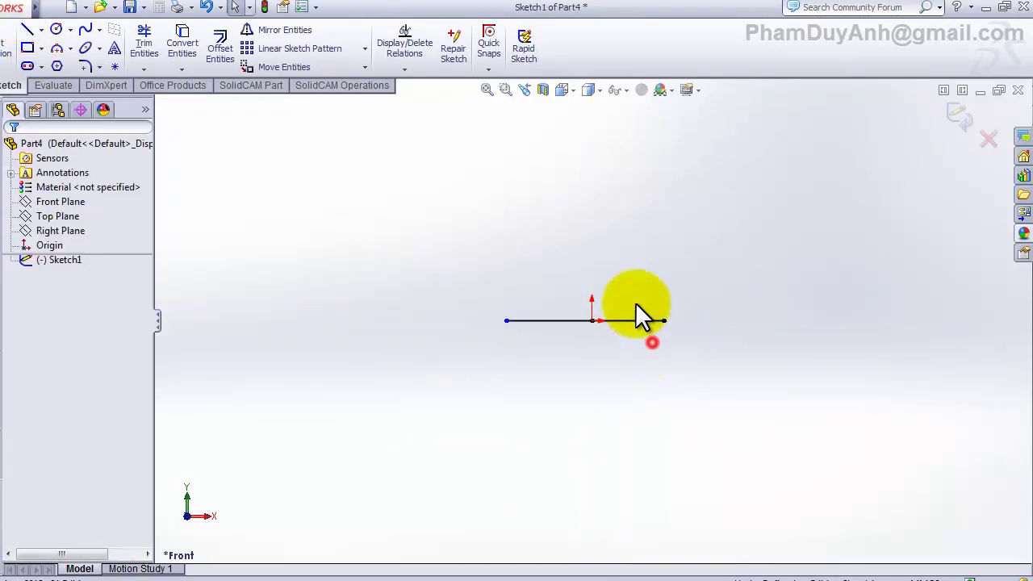
{"action": "left_click", "coordinate": [638, 321]}
{"action": "left_click", "coordinate": [690, 252]}
{"action": "left_click", "coordinate": [620, 234]}
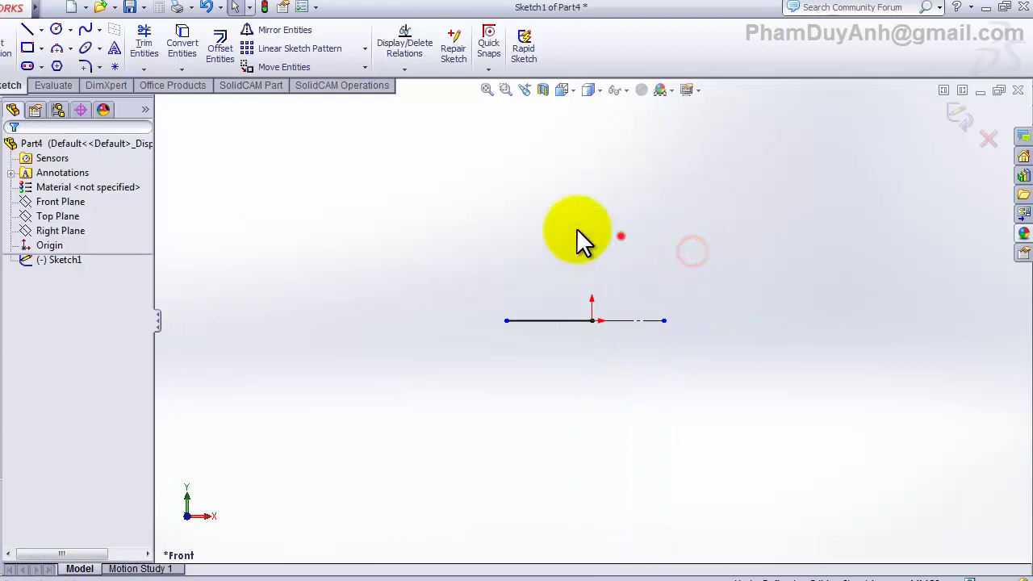
Add a vertical line above the origin and make the two horizontal lines equal
{"action": "left_click", "coordinate": [27, 29]}
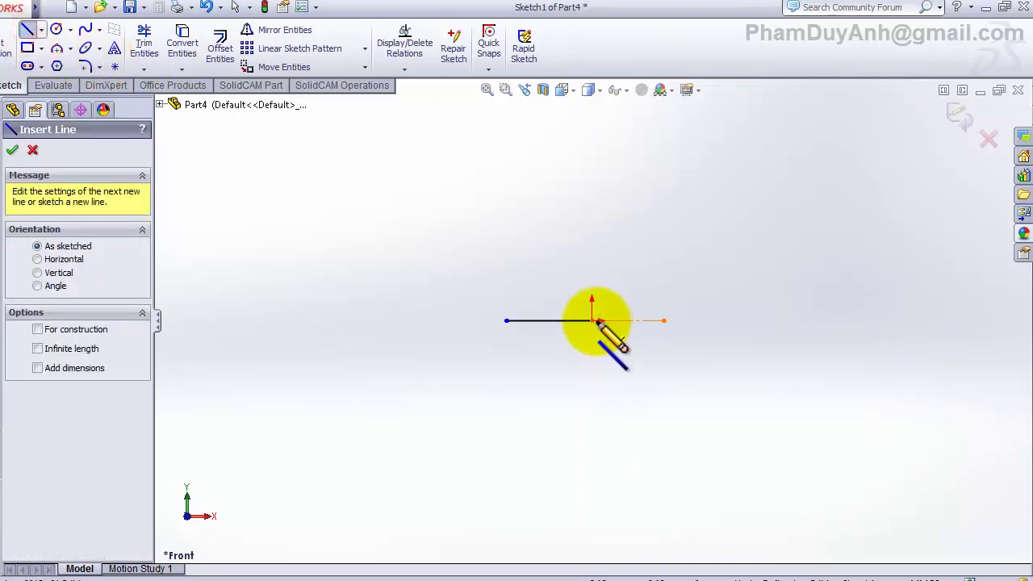
{"action": "left_click", "coordinate": [594, 321]}
{"action": "left_click", "coordinate": [592, 276]}
{"action": "key", "text": "Escape"}
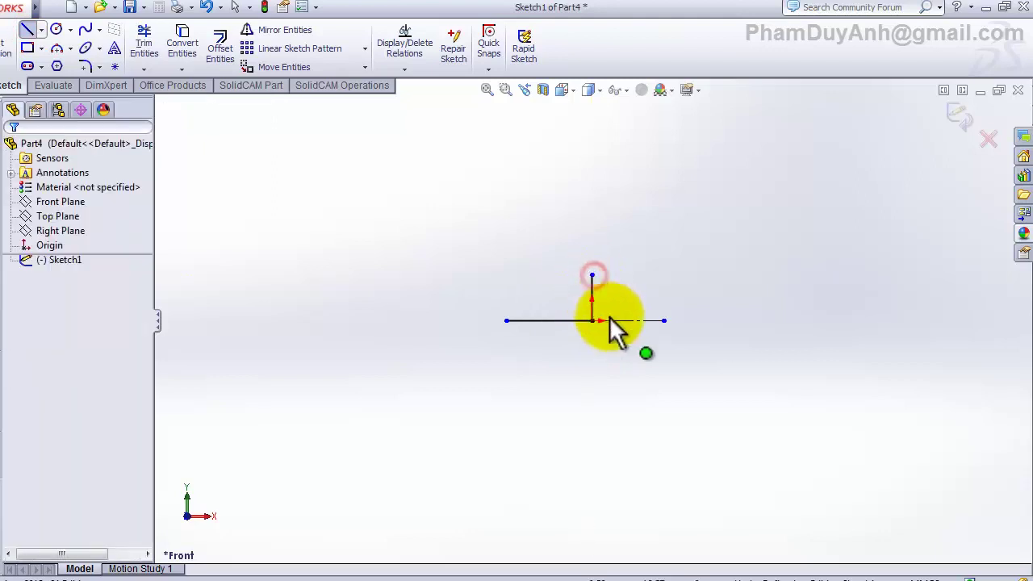
{"action": "left_click", "coordinate": [613, 321]}
{"action": "left_click", "coordinate": [569, 320]}
{"action": "left_click", "coordinate": [592, 303], "text": "ctrl"}
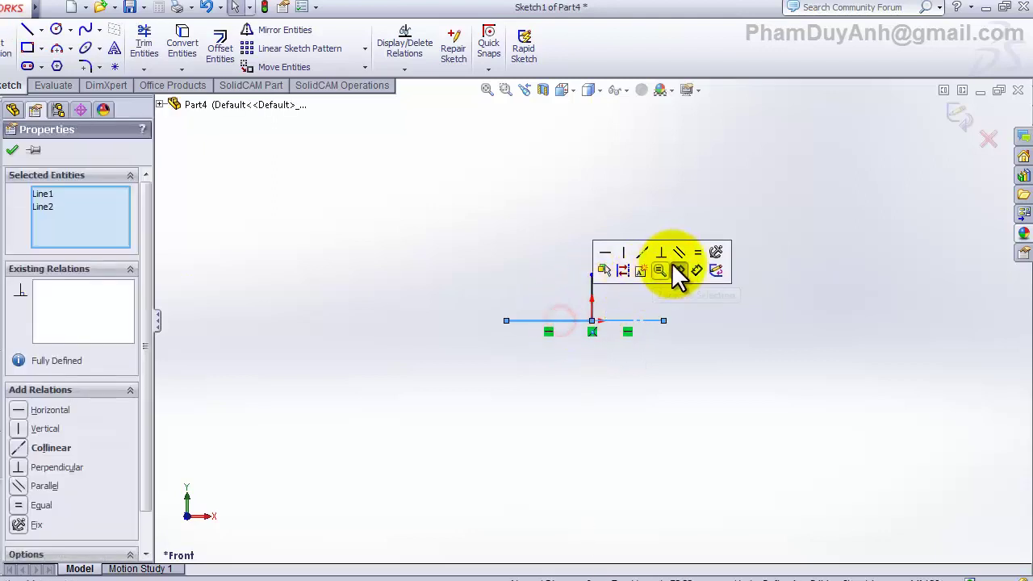
{"action": "left_click", "coordinate": [699, 255]}
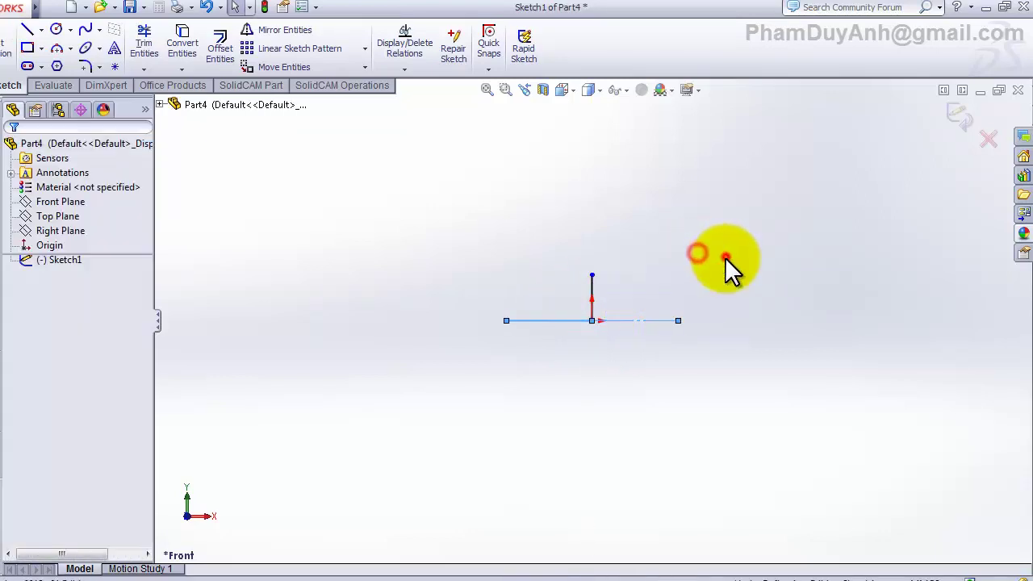
Draw a 3-point arc from the left line end to the vertical line's top, made coincident
{"action": "left_click", "coordinate": [56, 48]}
{"action": "left_click", "coordinate": [506, 320]}
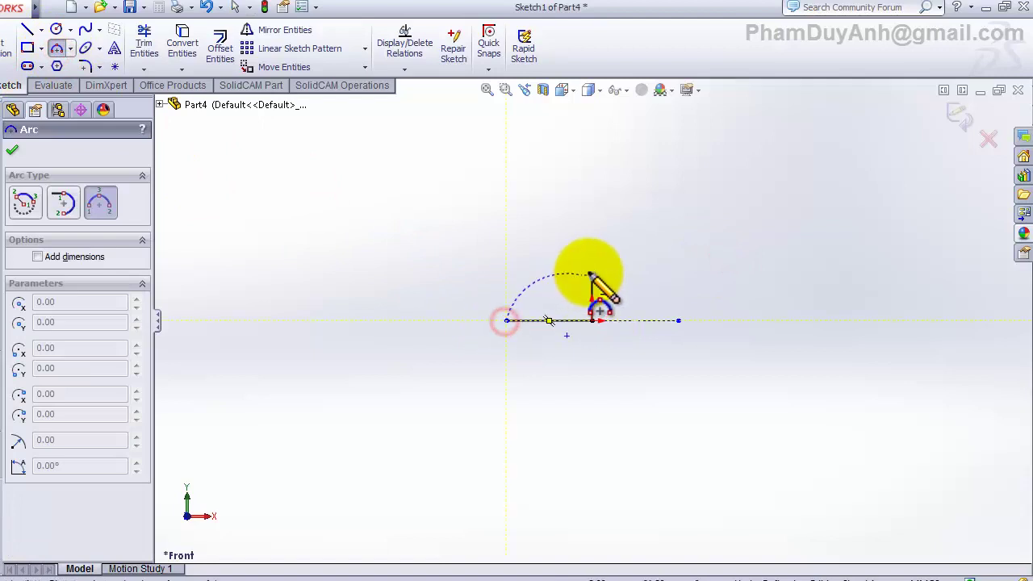
{"action": "left_click", "coordinate": [592, 275]}
{"action": "left_click", "coordinate": [553, 284]}
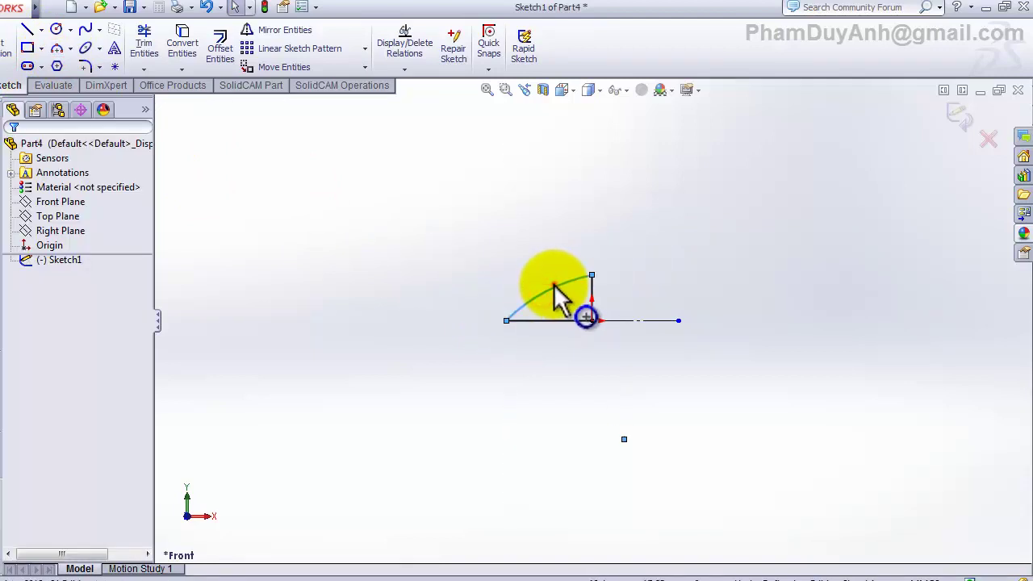
{"action": "left_click", "coordinate": [678, 320], "text": "ctrl"}
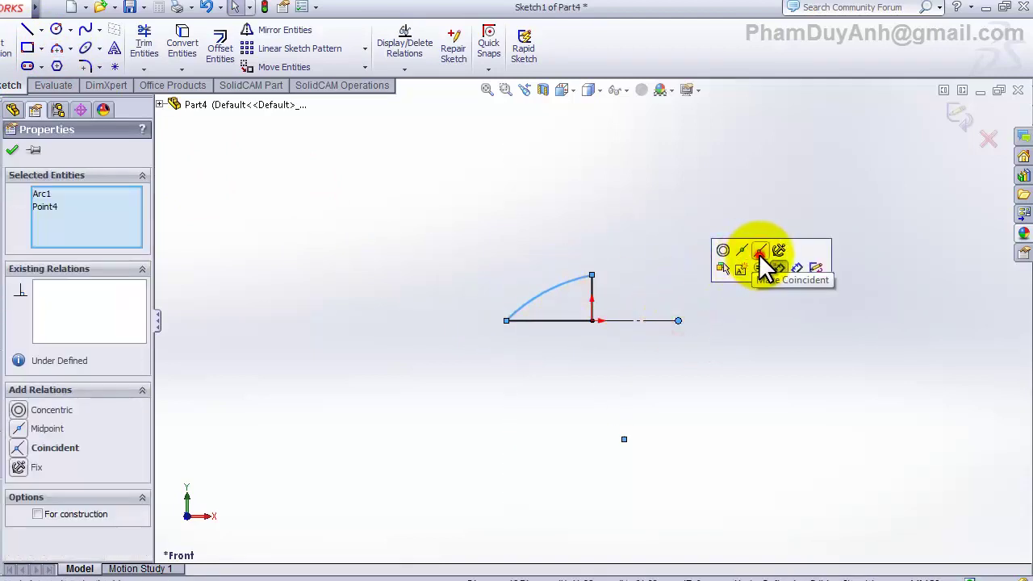
{"action": "left_click", "coordinate": [762, 252]}
{"action": "scroll", "coordinate": [689, 303], "scroll_direction": "down", "scroll_amount": 4}
Dimension the profile 65 mm wide and 6 mm tall, then exit the sketch
{"action": "left_click", "coordinate": [8, 48]}
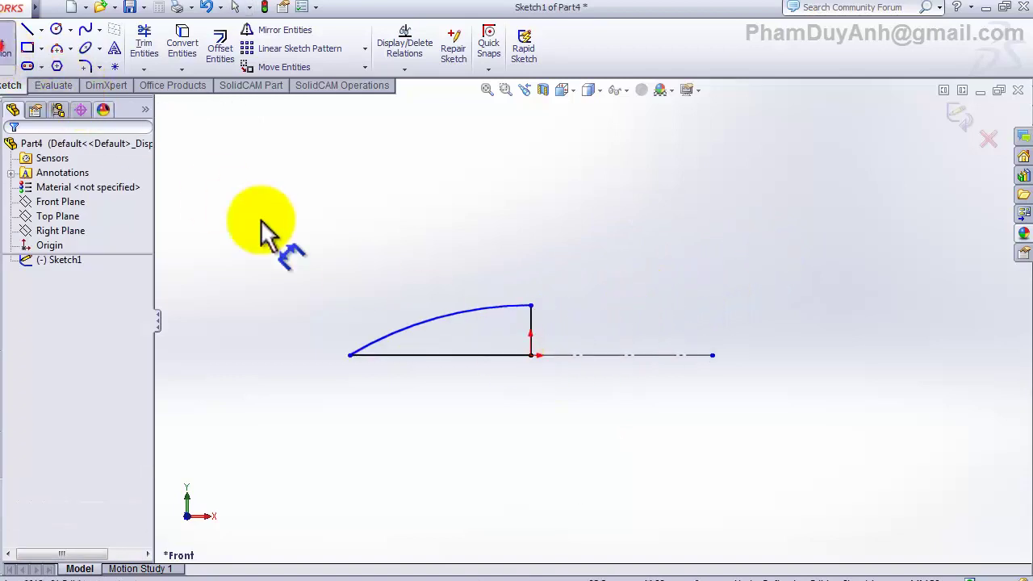
{"action": "left_click", "coordinate": [349, 355]}
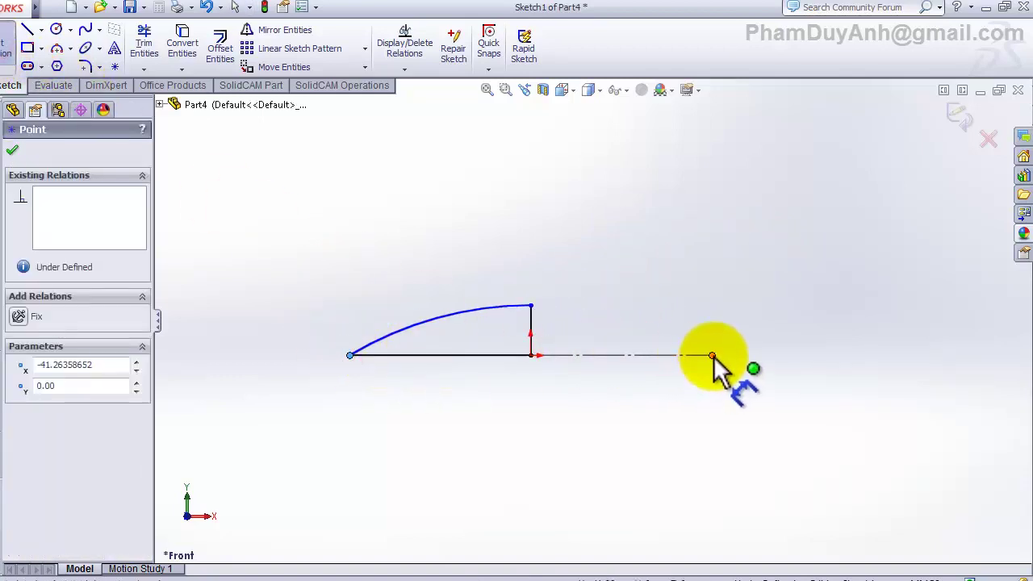
{"action": "left_click", "coordinate": [712, 355]}
{"action": "left_click", "coordinate": [533, 389]}
{"action": "type", "text": "6"}
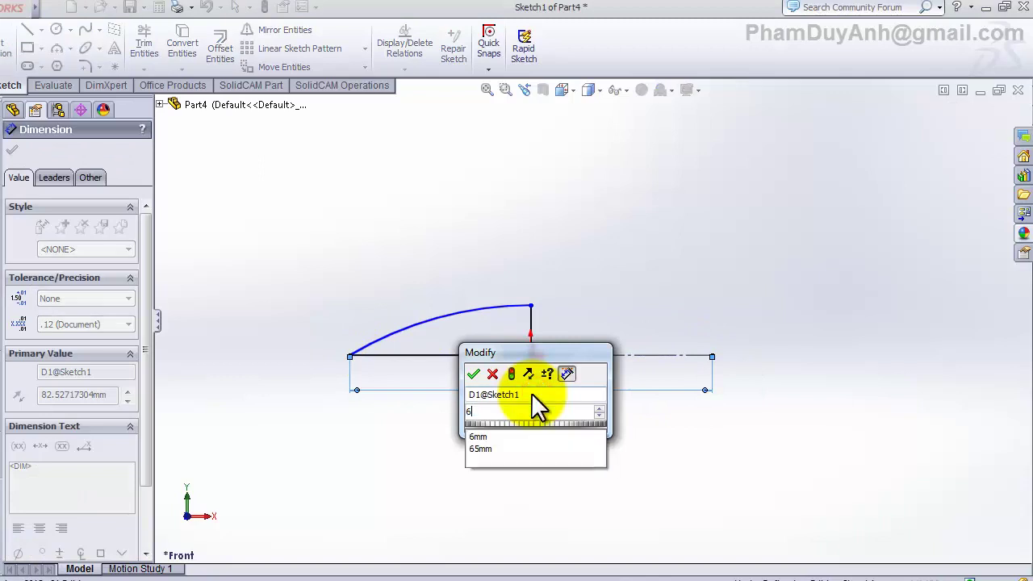
{"action": "type", "text": "5"}
{"action": "key", "text": "Return"}
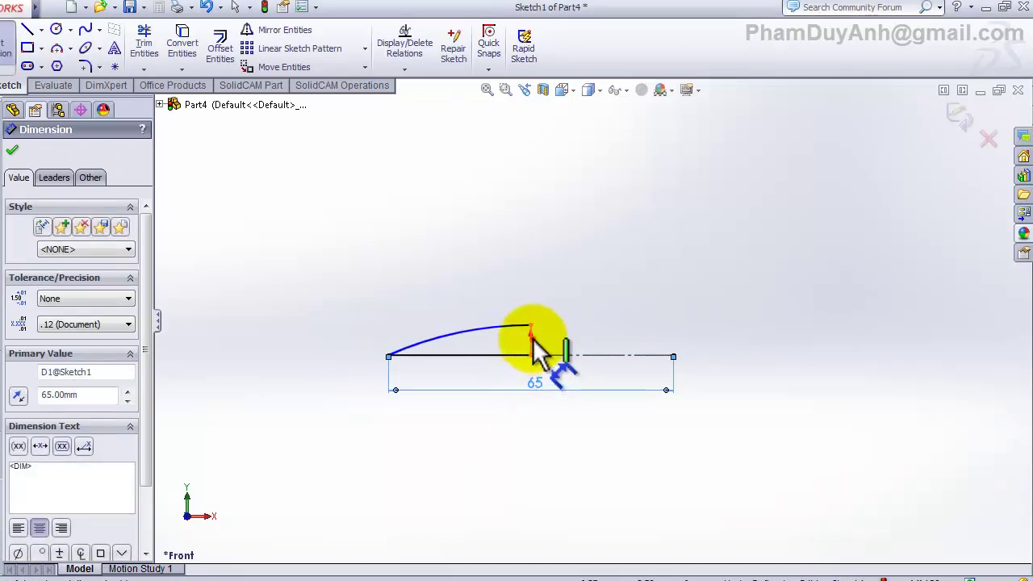
{"action": "left_click", "coordinate": [532, 343]}
{"action": "left_click", "coordinate": [553, 294]}
{"action": "type", "text": "6"}
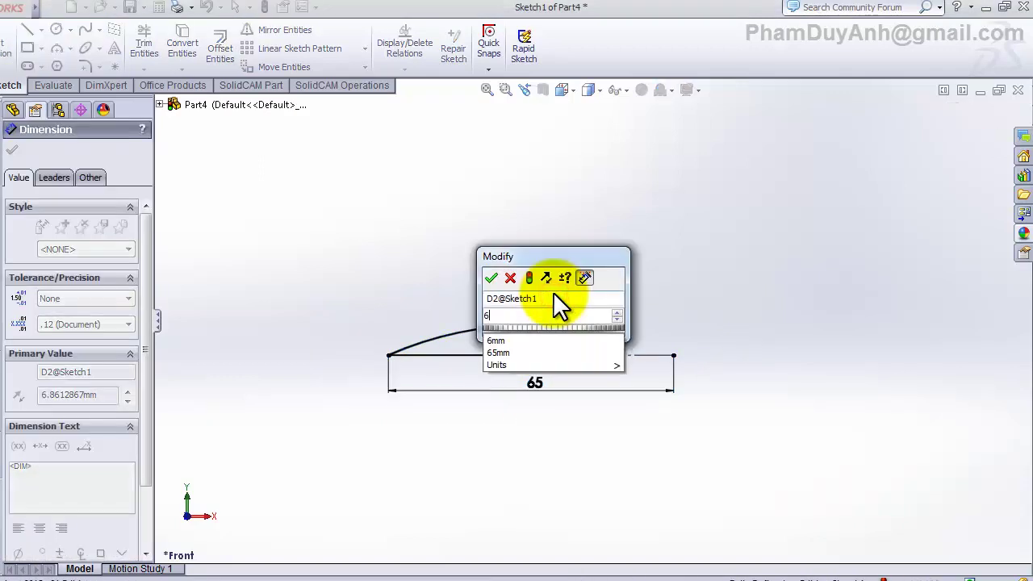
{"action": "key", "text": "Return"}
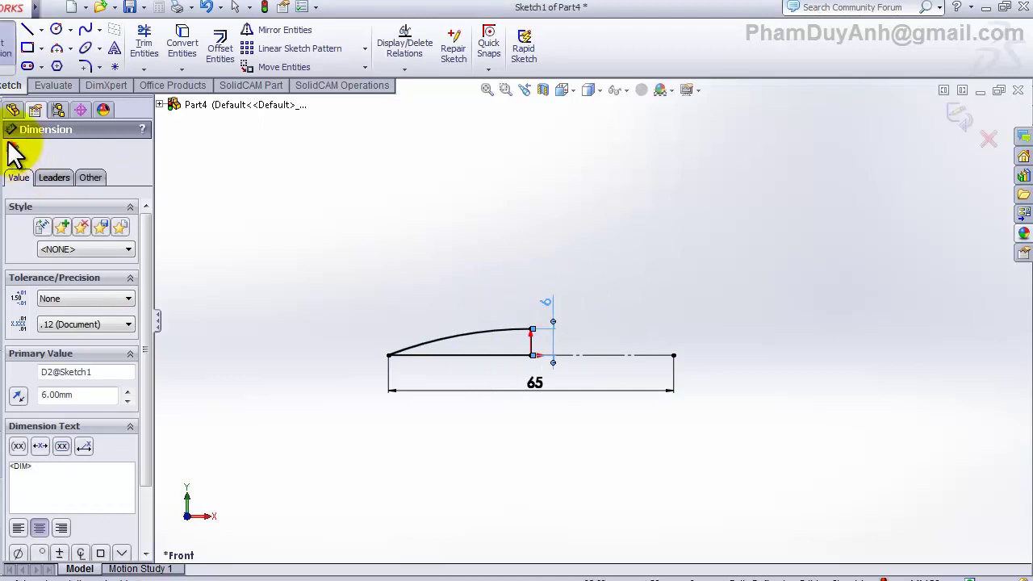
{"action": "left_click", "coordinate": [10, 145]}
{"action": "left_click", "coordinate": [246, 194]}
Revolve Sketch1 360° about the long horizontal line to form a shallow dome
{"action": "middle_click_drag", "start_coordinate": [422, 295], "coordinate": [370, 357]}
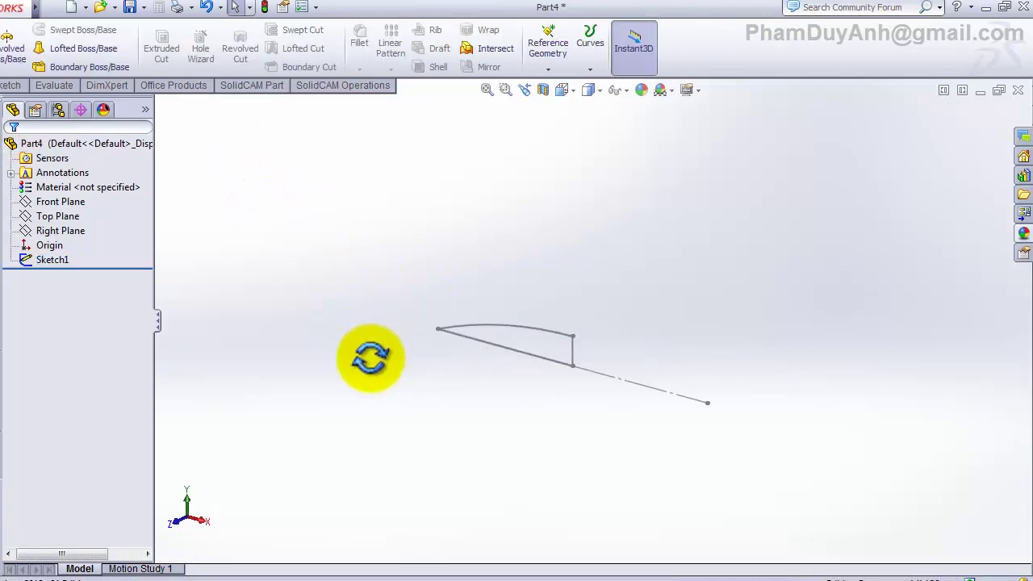
{"action": "left_click", "coordinate": [52, 260]}
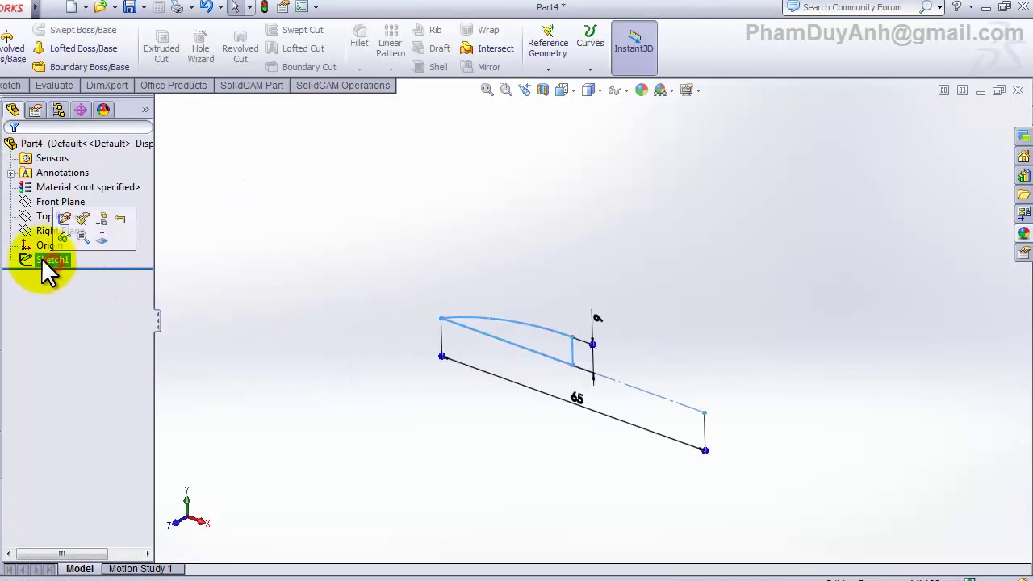
{"action": "left_click", "coordinate": [13, 65]}
{"action": "right_click", "coordinate": [92, 194]}
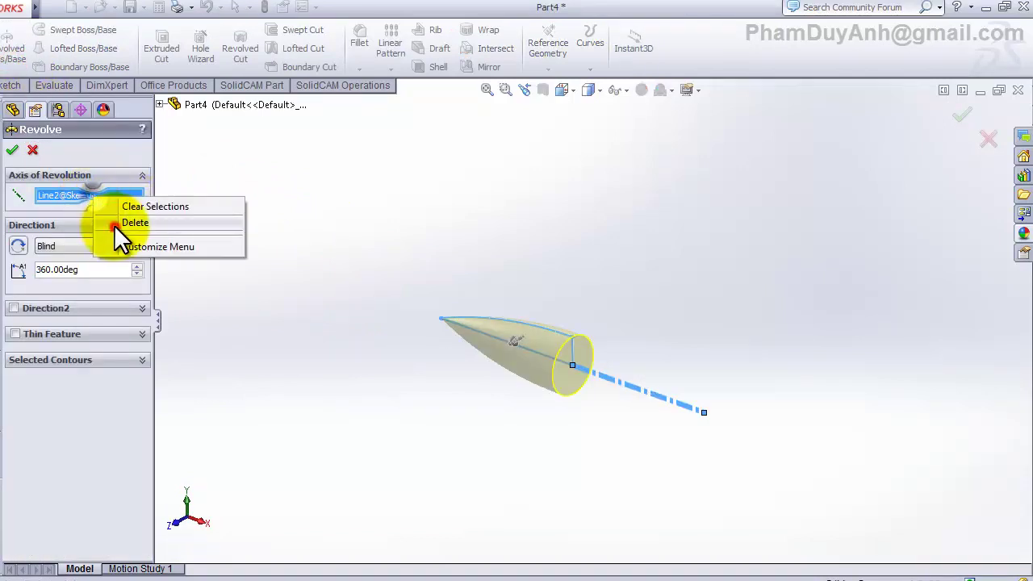
{"action": "left_click", "coordinate": [113, 225]}
{"action": "left_click", "coordinate": [573, 351]}
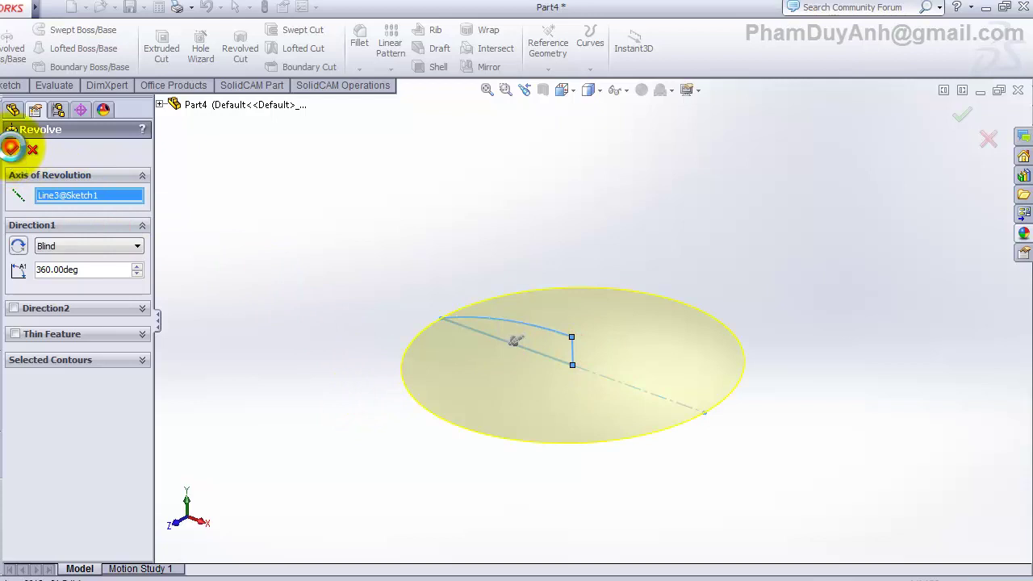
{"action": "left_click", "coordinate": [10, 148]}
Expand Revolve1 to show Sketch1 and pick the Front Plane for a new sketch
{"action": "left_click", "coordinate": [278, 219]}
{"action": "left_click", "coordinate": [48, 260]}
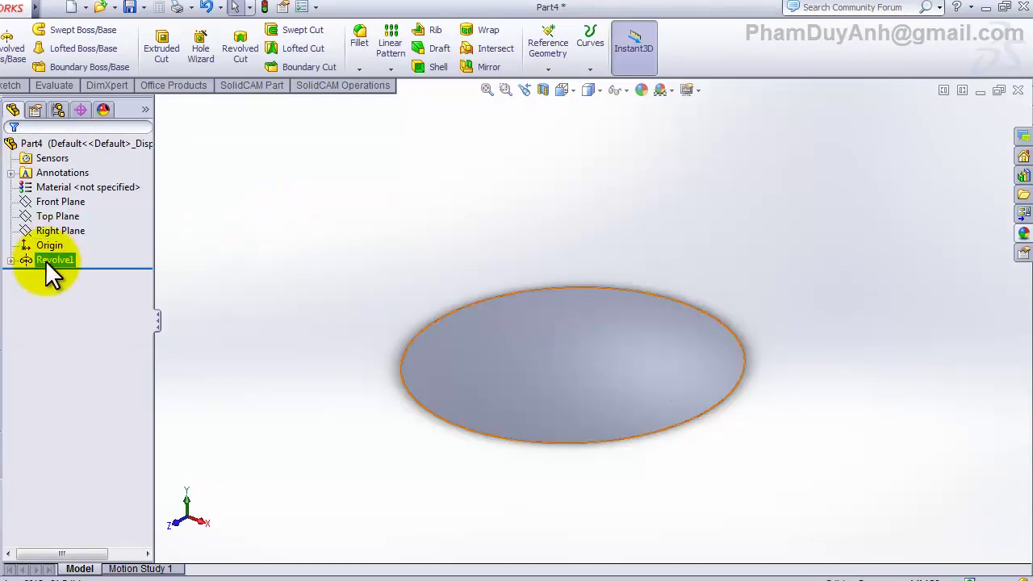
{"action": "left_click", "coordinate": [254, 238]}
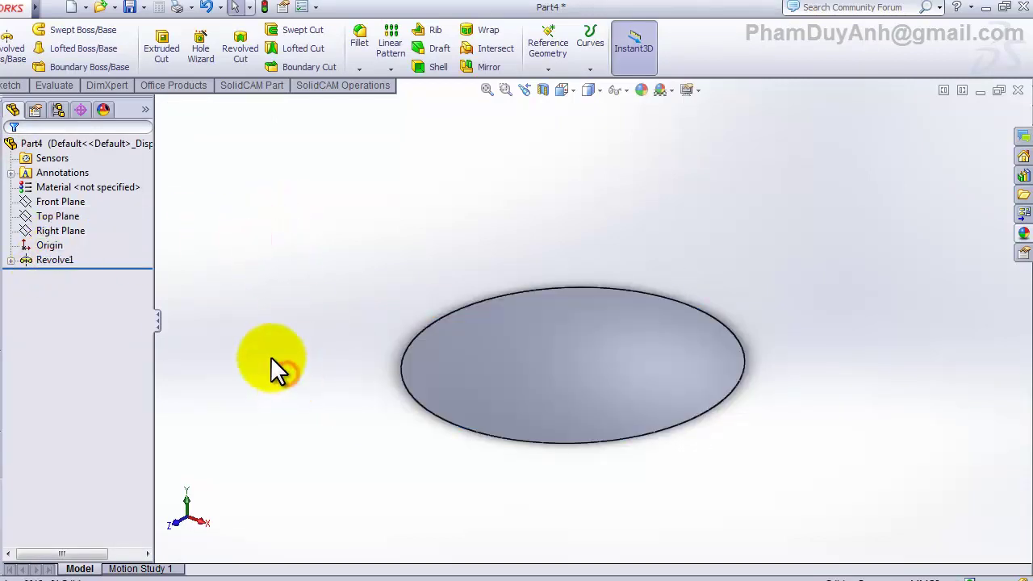
{"action": "left_click", "coordinate": [58, 259]}
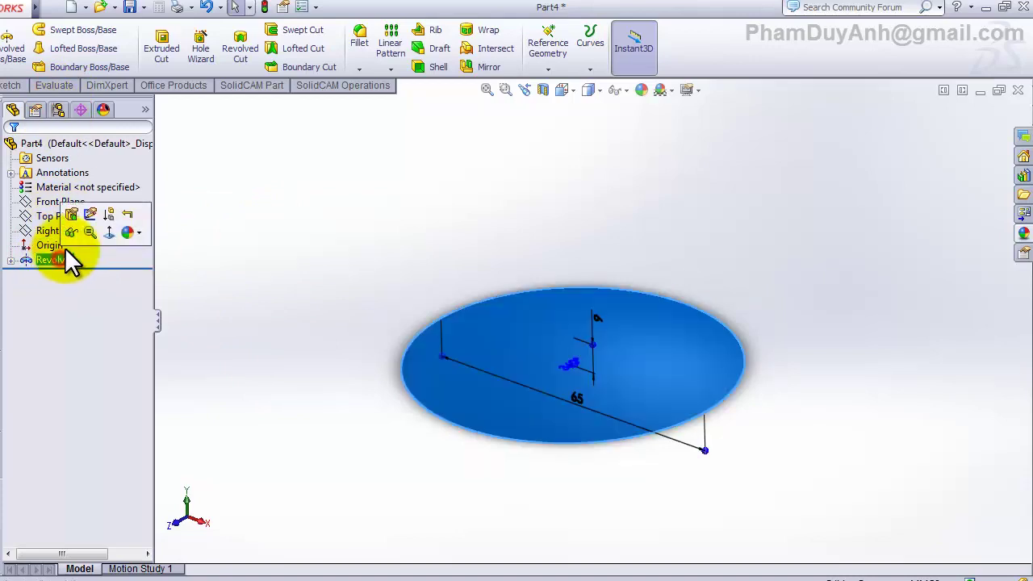
{"action": "left_click", "coordinate": [11, 260]}
{"action": "left_click", "coordinate": [64, 274]}
{"action": "left_click", "coordinate": [306, 287]}
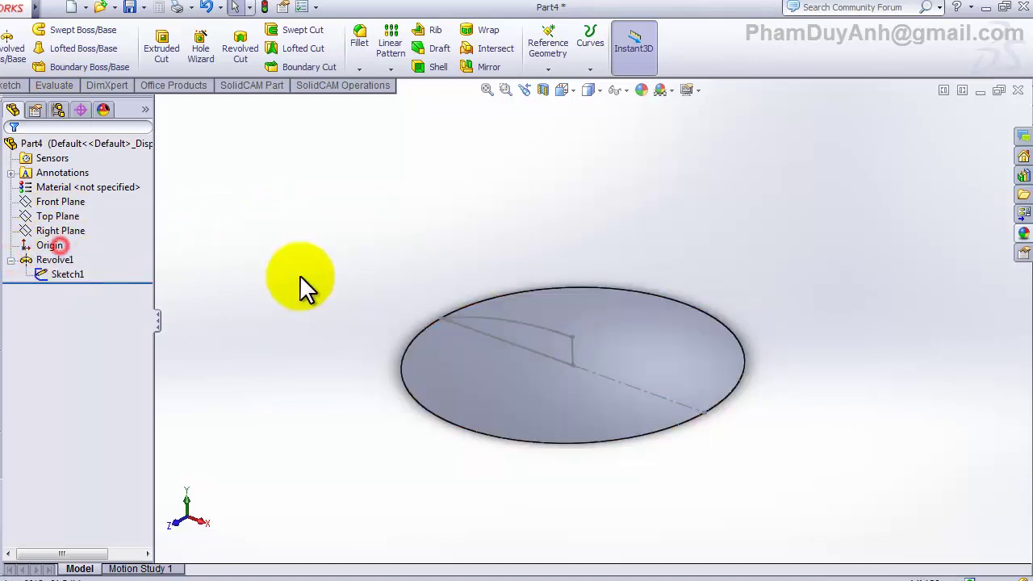
{"action": "left_click", "coordinate": [69, 258]}
{"action": "left_click", "coordinate": [77, 232]}
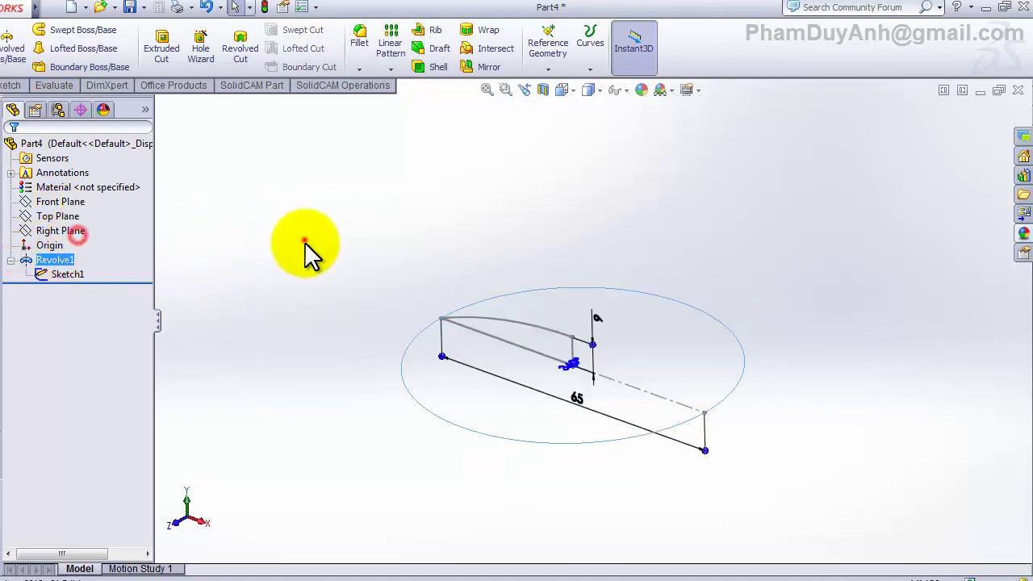
{"action": "left_click", "coordinate": [305, 242]}
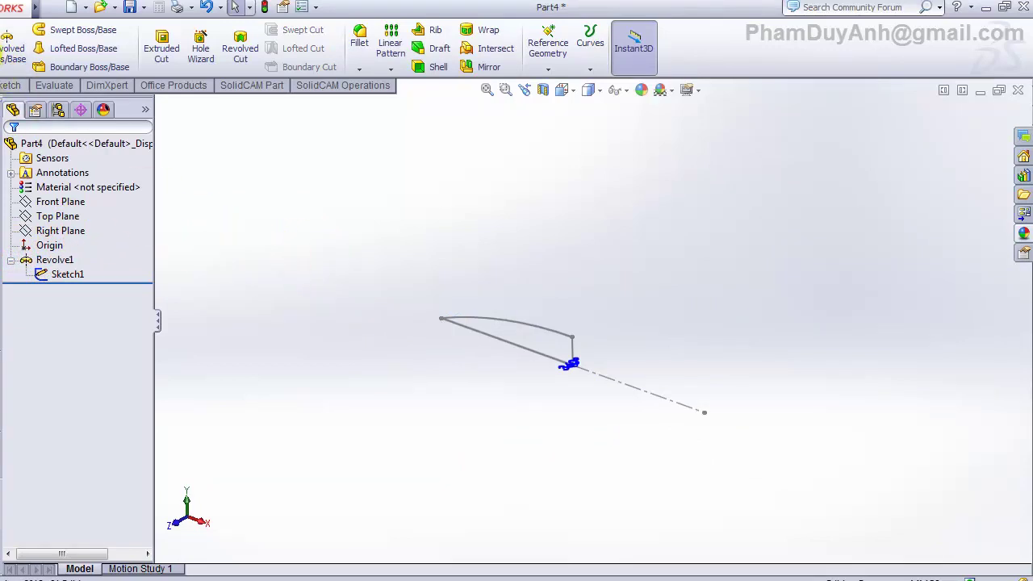
{"action": "left_click", "coordinate": [11, 86]}
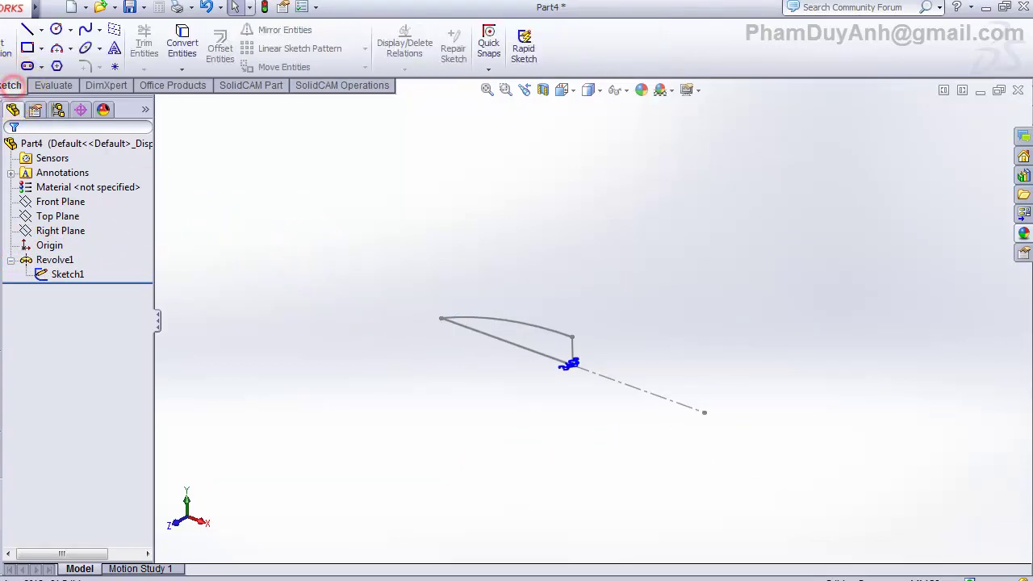
Start a sketch on the Front Plane with a slanted line to the origin and a vertical line
{"action": "left_click", "coordinate": [58, 202]}
{"action": "left_click", "coordinate": [71, 182]}
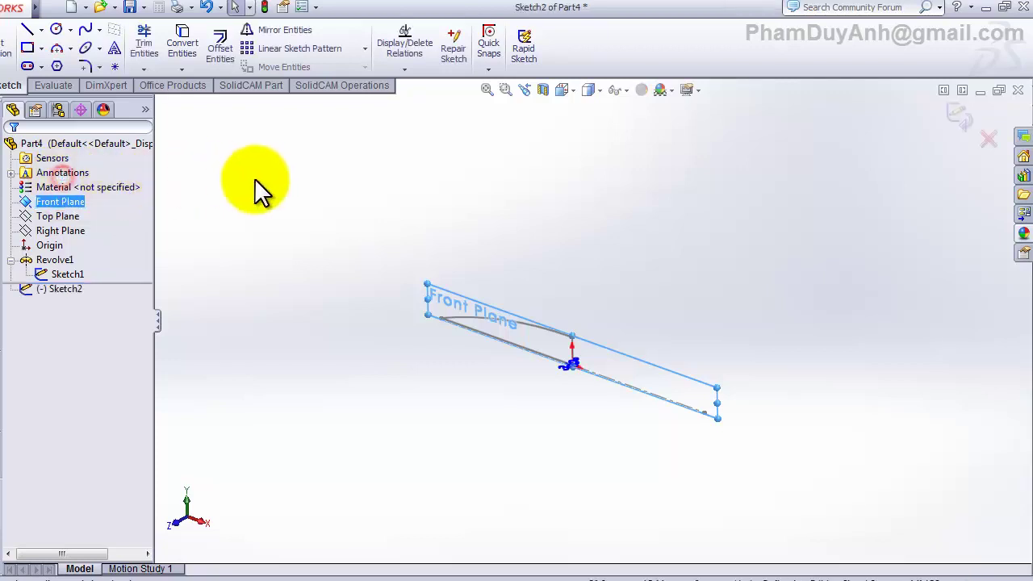
{"action": "left_click", "coordinate": [260, 178]}
{"action": "left_click", "coordinate": [27, 29]}
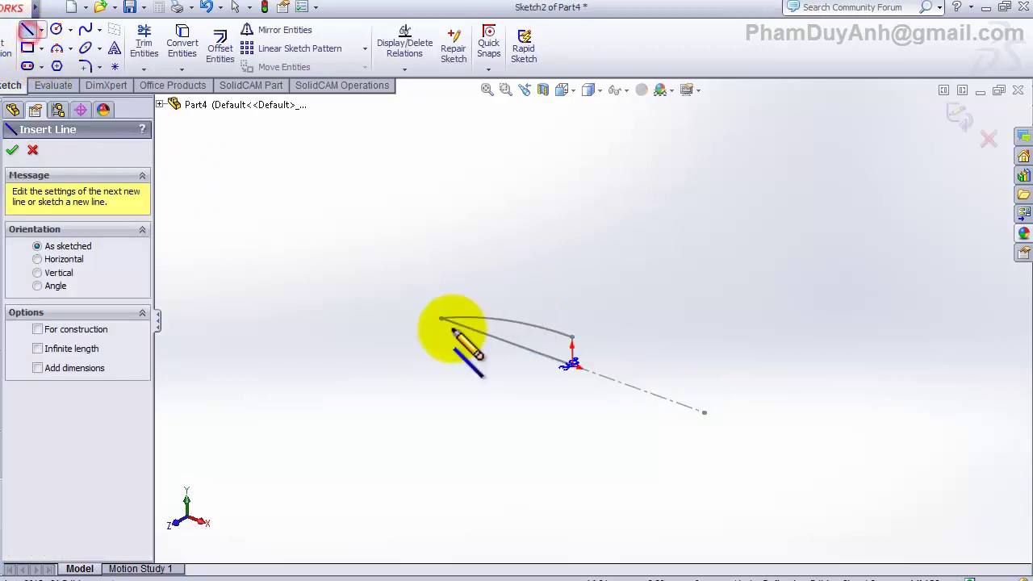
{"action": "left_click", "coordinate": [441, 319]}
{"action": "left_click", "coordinate": [570, 363]}
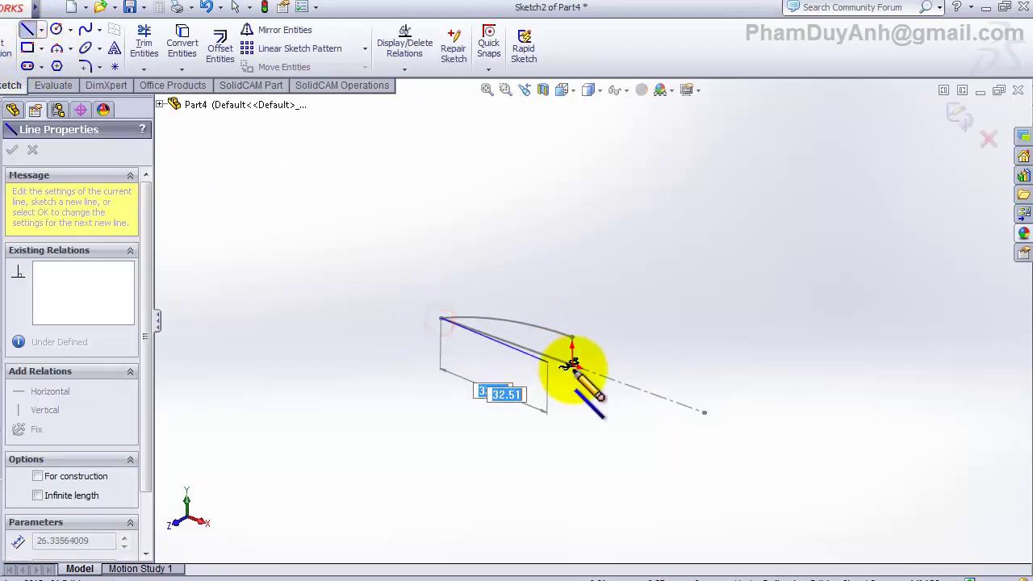
{"action": "left_click", "coordinate": [572, 337]}
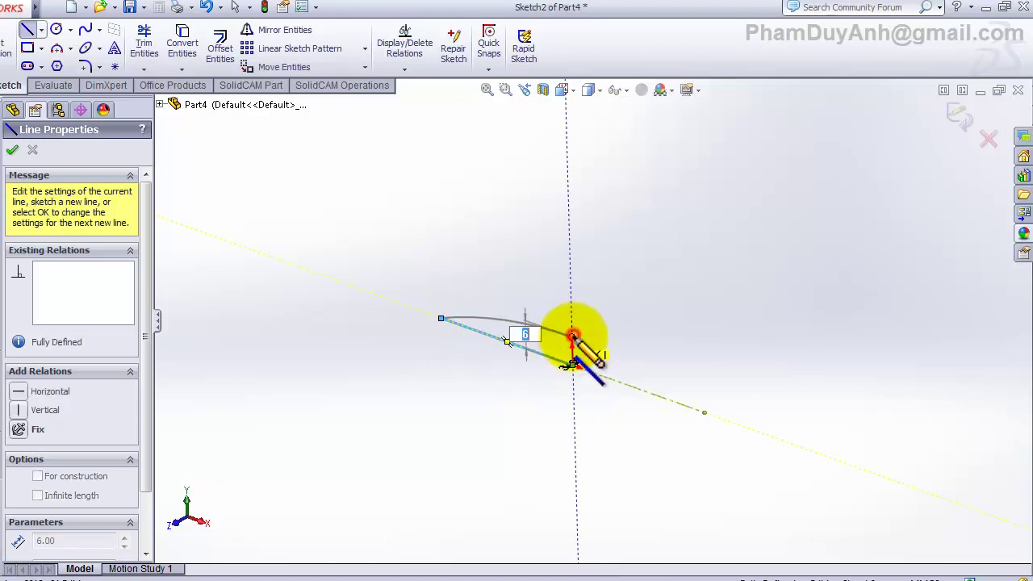
{"action": "key", "text": "Escape"}
{"action": "scroll", "coordinate": [590, 356], "scroll_direction": "down", "scroll_amount": 5}
{"action": "scroll", "coordinate": [452, 397], "scroll_direction": "up", "scroll_amount": 3}
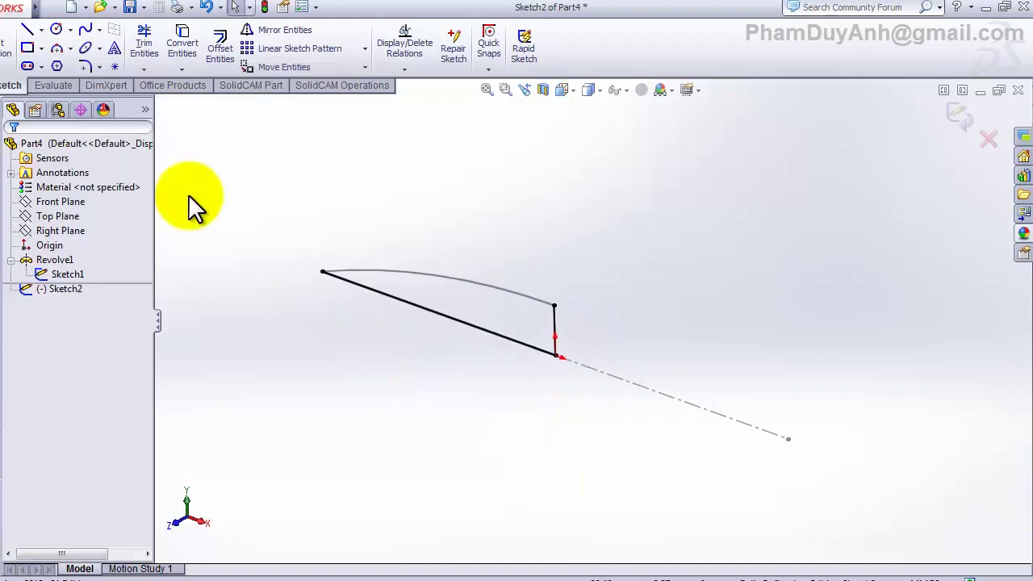
Close the profile with a 3-point arc following the original profile's curve
{"action": "left_click", "coordinate": [54, 50]}
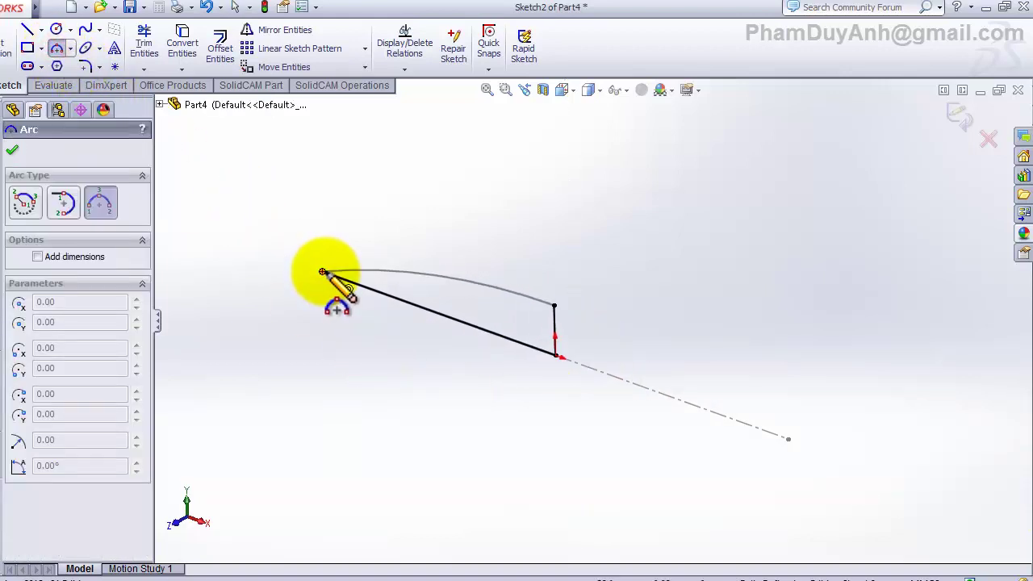
{"action": "left_click", "coordinate": [323, 272]}
{"action": "left_click", "coordinate": [553, 305]}
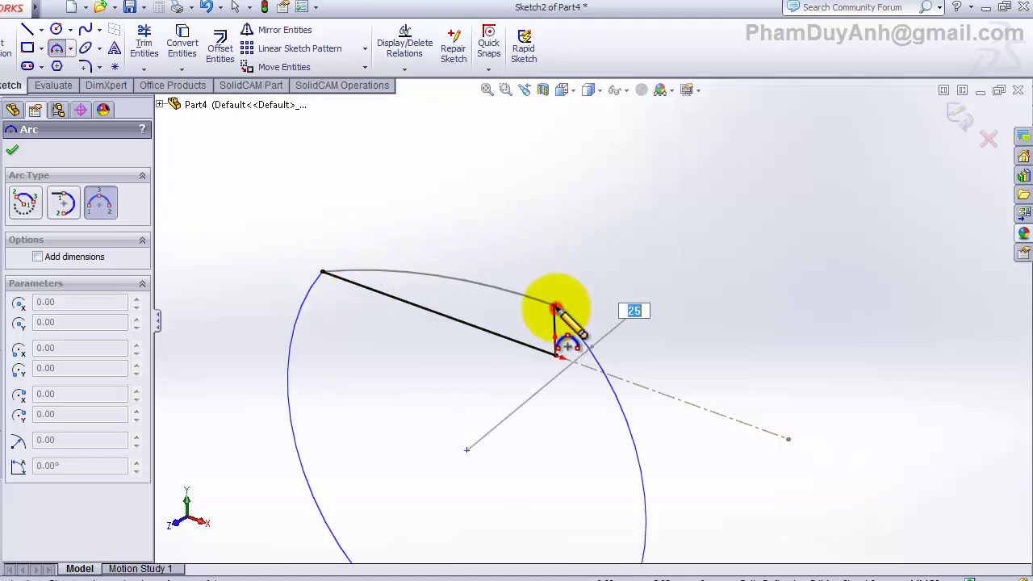
{"action": "left_click", "coordinate": [484, 244]}
{"action": "key", "text": "Escape"}
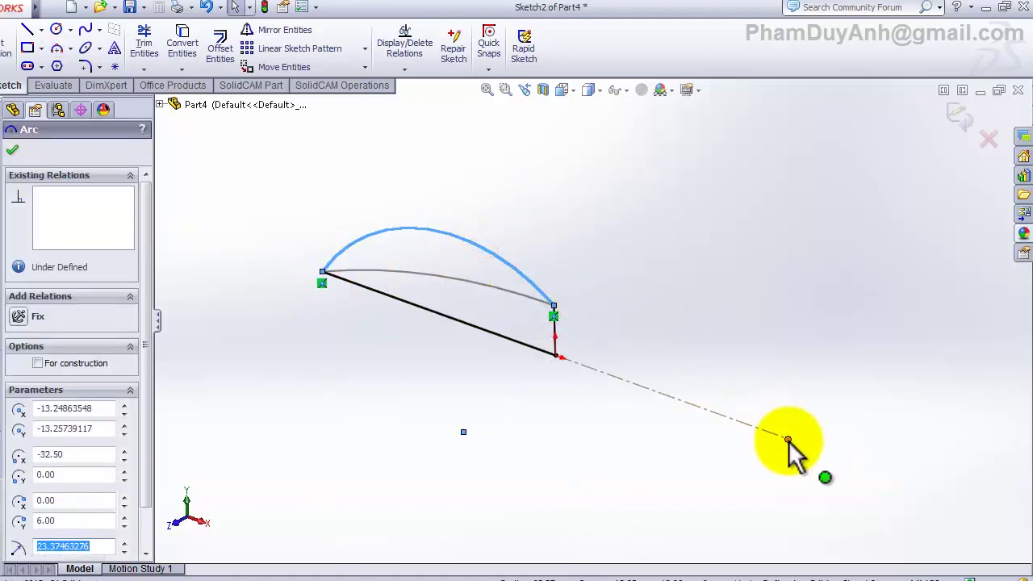
{"action": "left_click", "coordinate": [788, 438], "text": "ctrl"}
{"action": "left_click", "coordinate": [870, 373]}
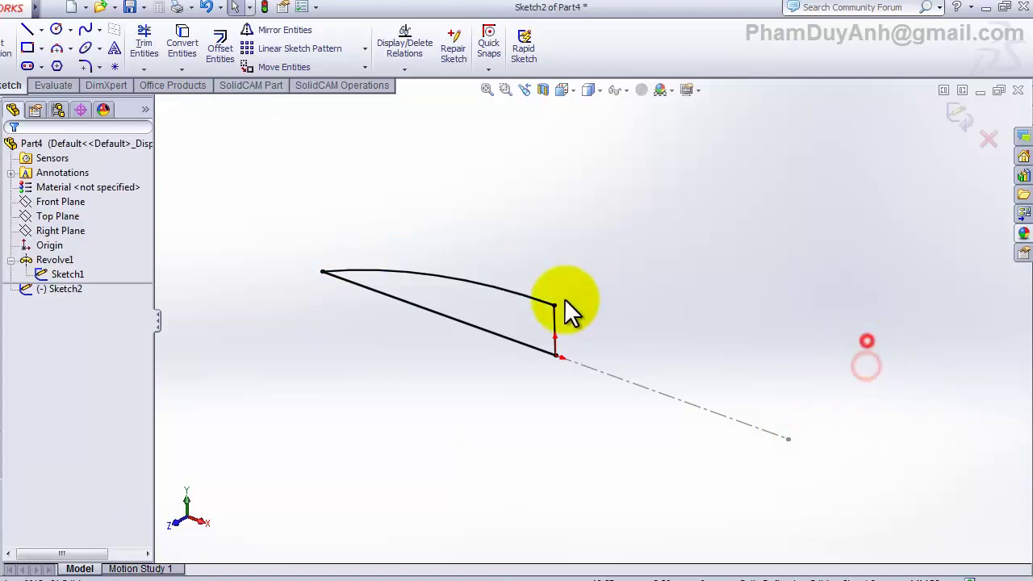
Exit the sketch and start a Revolved Boss/Base from Sketch2
{"action": "left_click", "coordinate": [273, 136]}
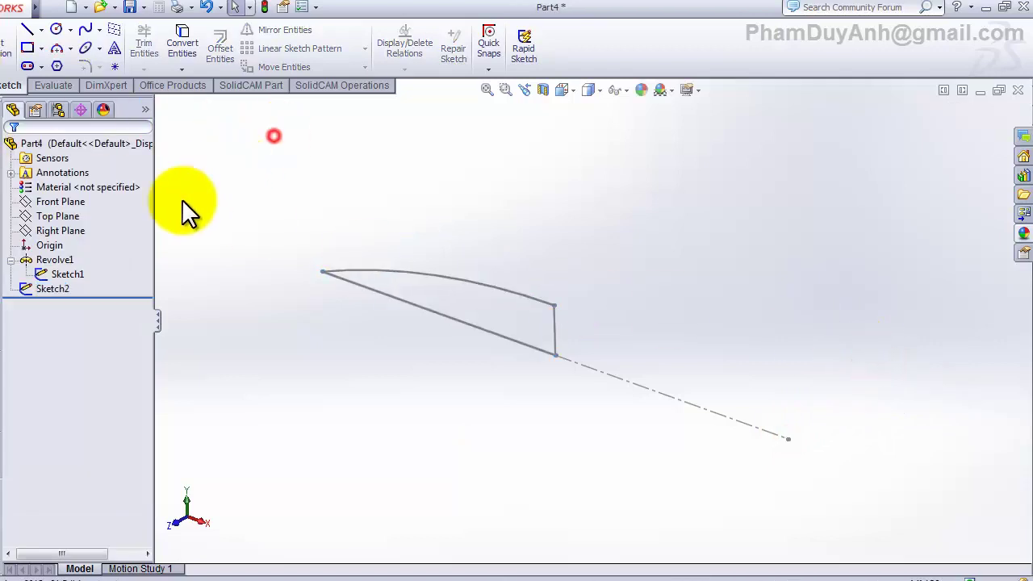
{"action": "left_click", "coordinate": [34, 288]}
{"action": "left_click", "coordinate": [3, 85]}
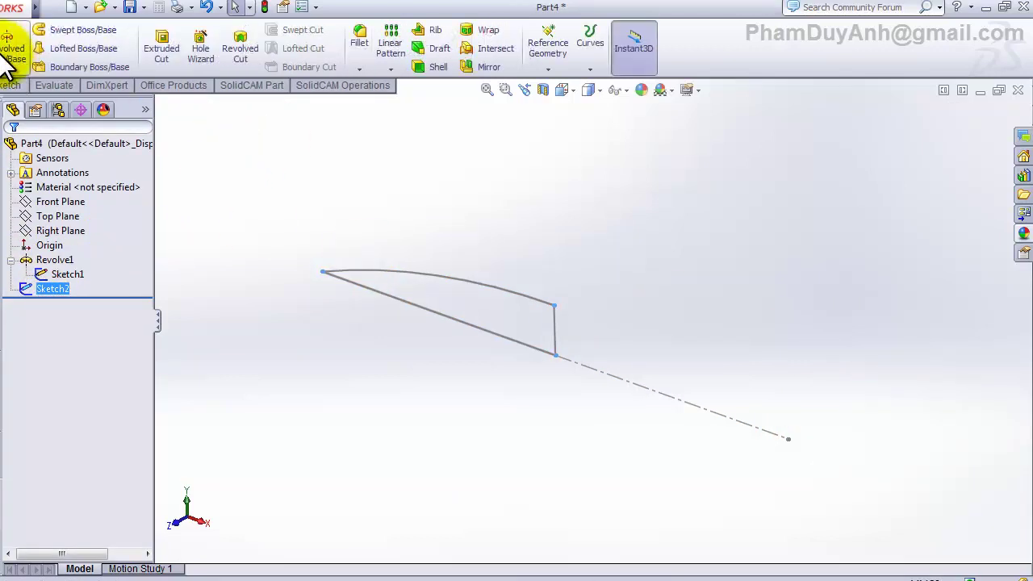
{"action": "left_click", "coordinate": [4, 60]}
Revolve Sketch2 360° about the vertical line into a second body
{"action": "left_click", "coordinate": [66, 194]}
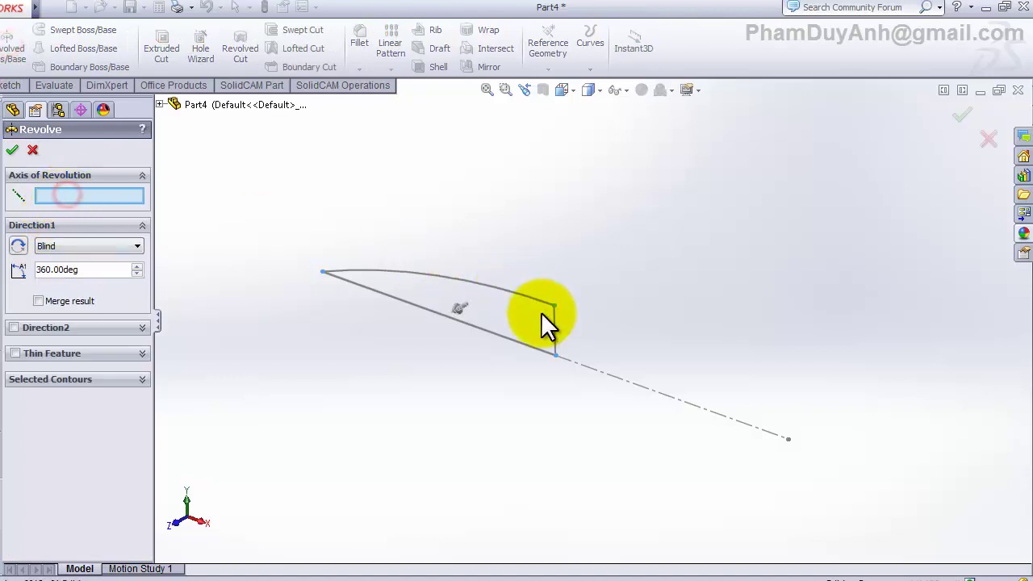
{"action": "left_click", "coordinate": [554, 326]}
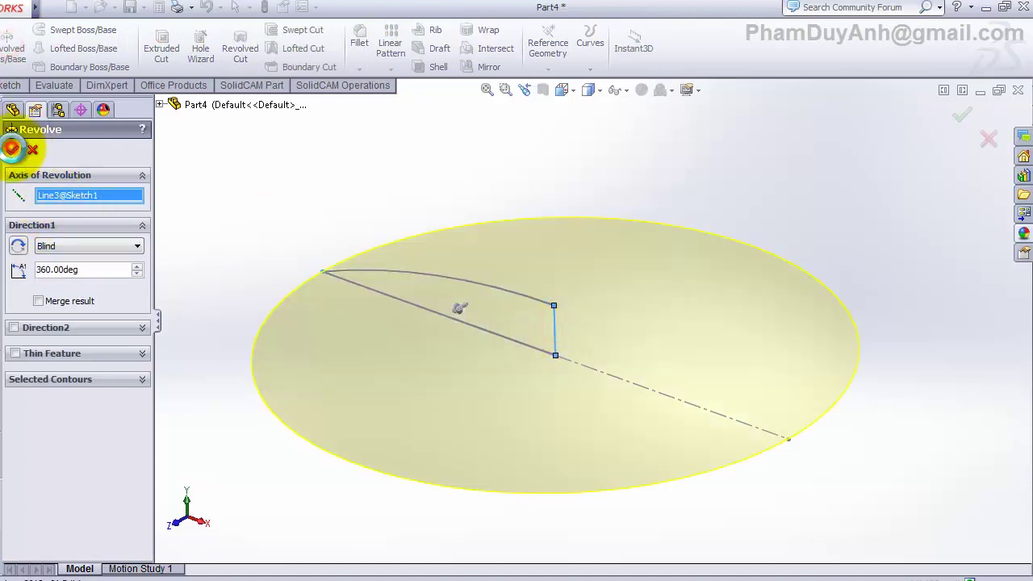
{"action": "left_click", "coordinate": [11, 147]}
Rename Revolve1 to Stock and Revolve2 to Target in the FeatureManager tree
{"action": "left_click", "coordinate": [54, 274]}
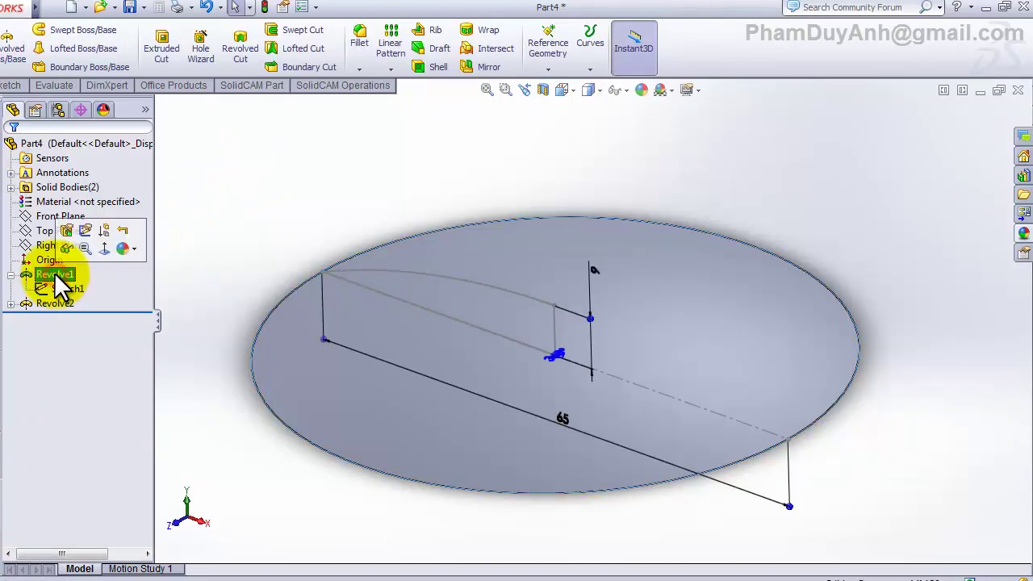
{"action": "left_click", "coordinate": [56, 275]}
{"action": "type", "text": "Stock"}
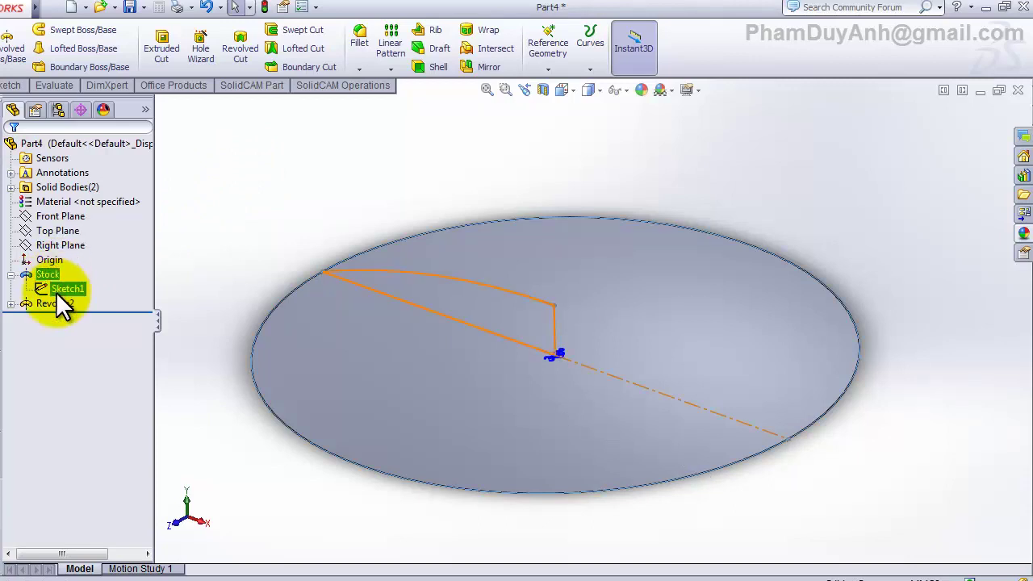
{"action": "left_click", "coordinate": [60, 303]}
{"action": "left_click", "coordinate": [60, 303]}
{"action": "type", "text": "Target"}
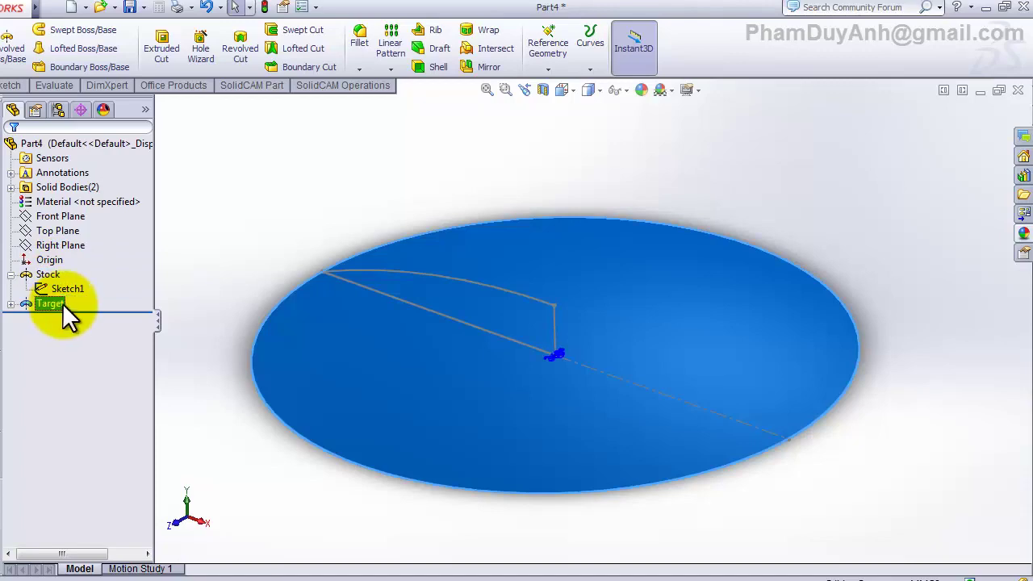
{"action": "key", "text": "Return"}
Save the part to Data (D:) as 'Tuto - 3D engraving.SLDPRT'
{"action": "left_click", "coordinate": [264, 250]}
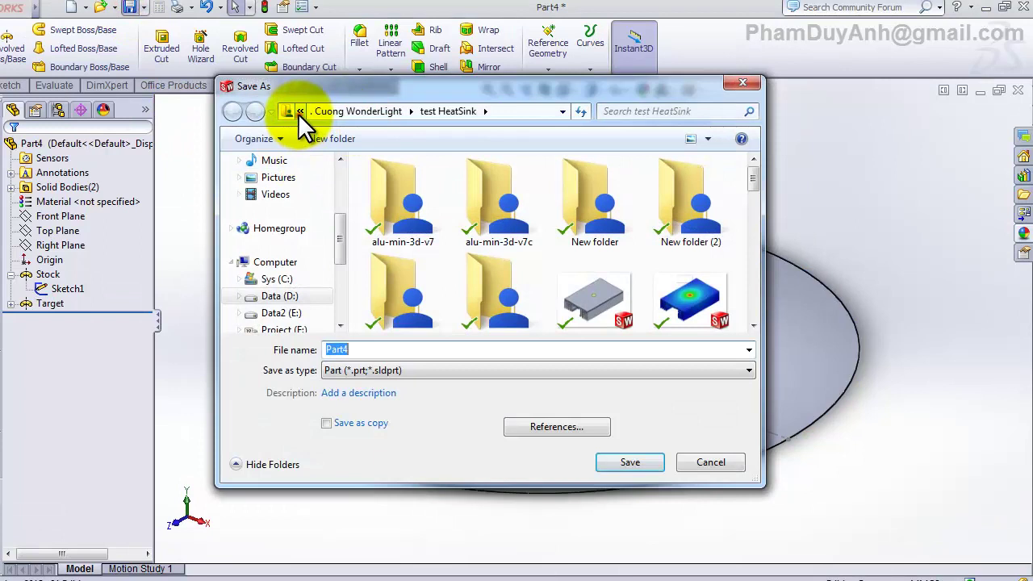
{"action": "left_click", "coordinate": [298, 111]}
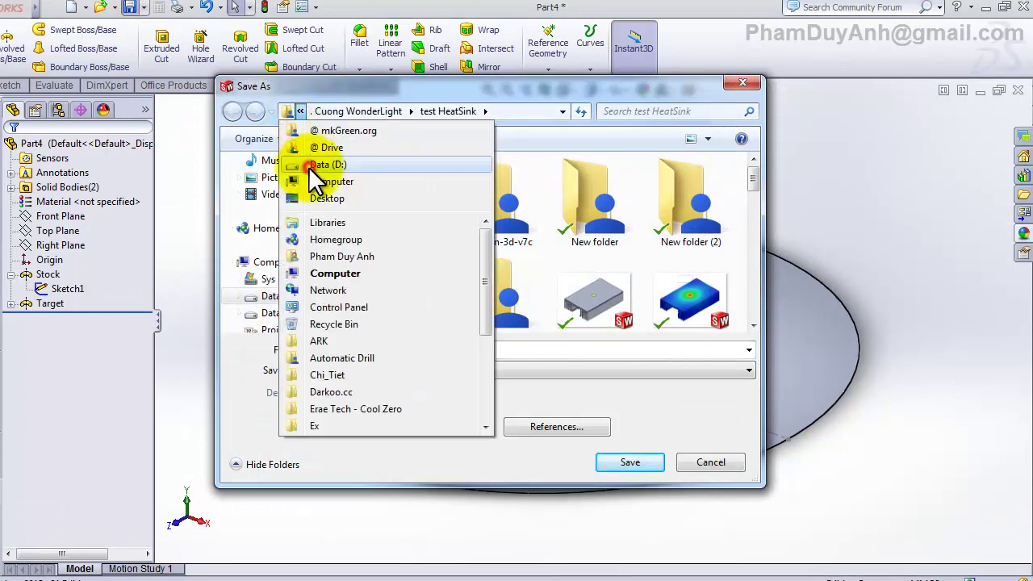
{"action": "left_click", "coordinate": [319, 165]}
{"action": "left_click", "coordinate": [426, 345]}
{"action": "type", "text": "Tuto - 3D engraving"}
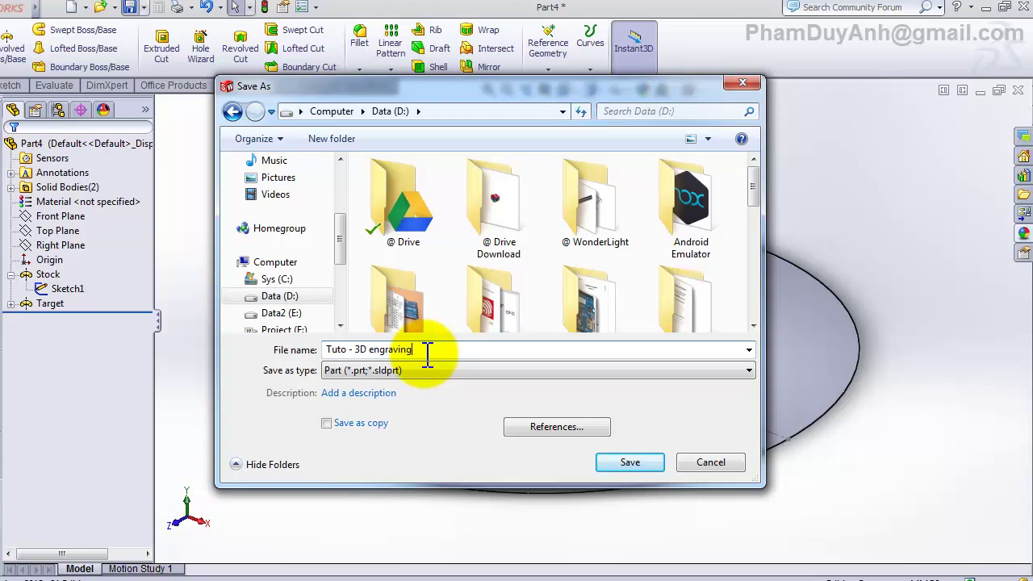
{"action": "key", "text": "Return"}
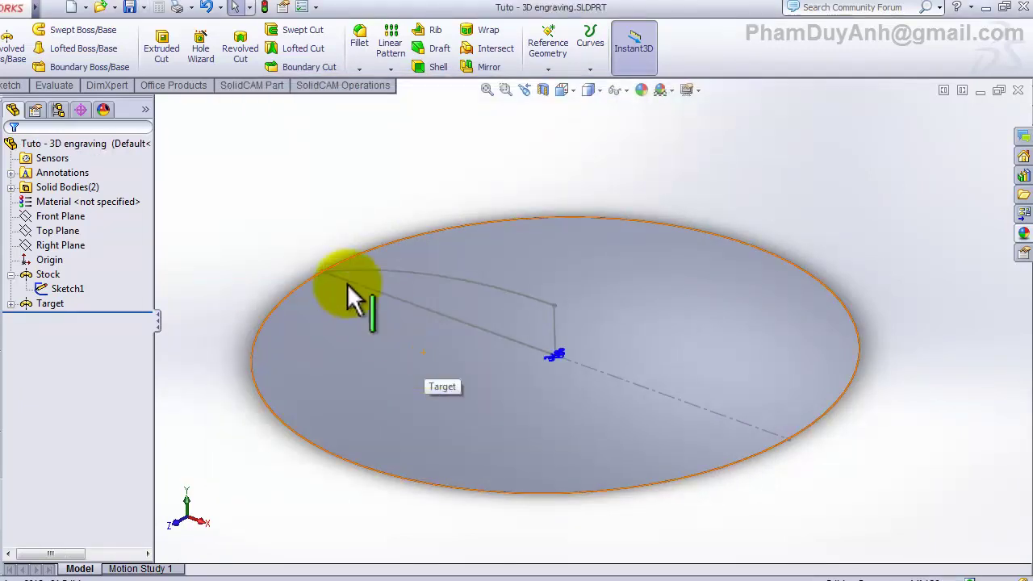
Hide the Stock sketch and draw a circle centred on the origin on the Top Plane
{"action": "left_click", "coordinate": [49, 288]}
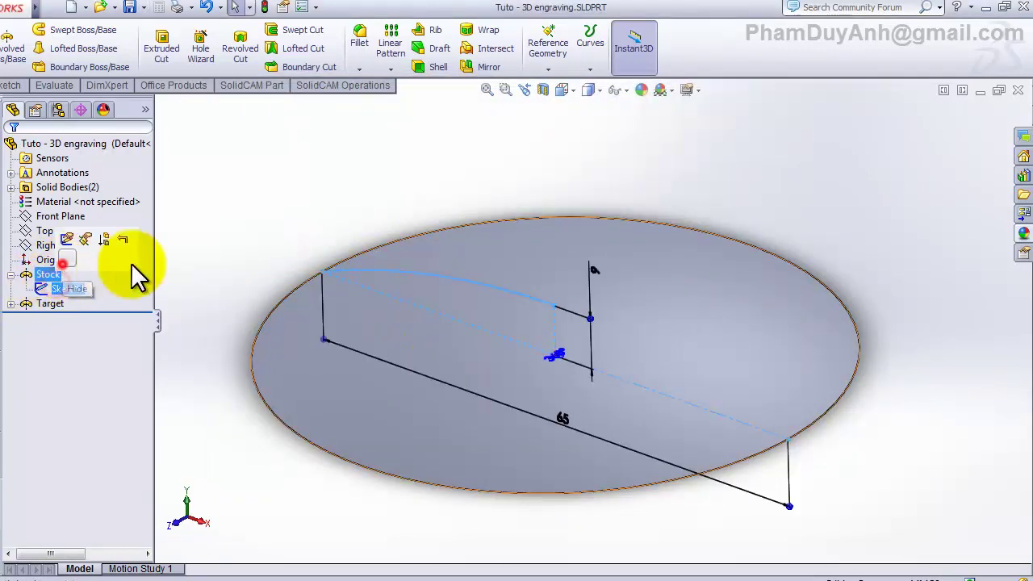
{"action": "left_click", "coordinate": [100, 239]}
{"action": "left_click", "coordinate": [71, 231]}
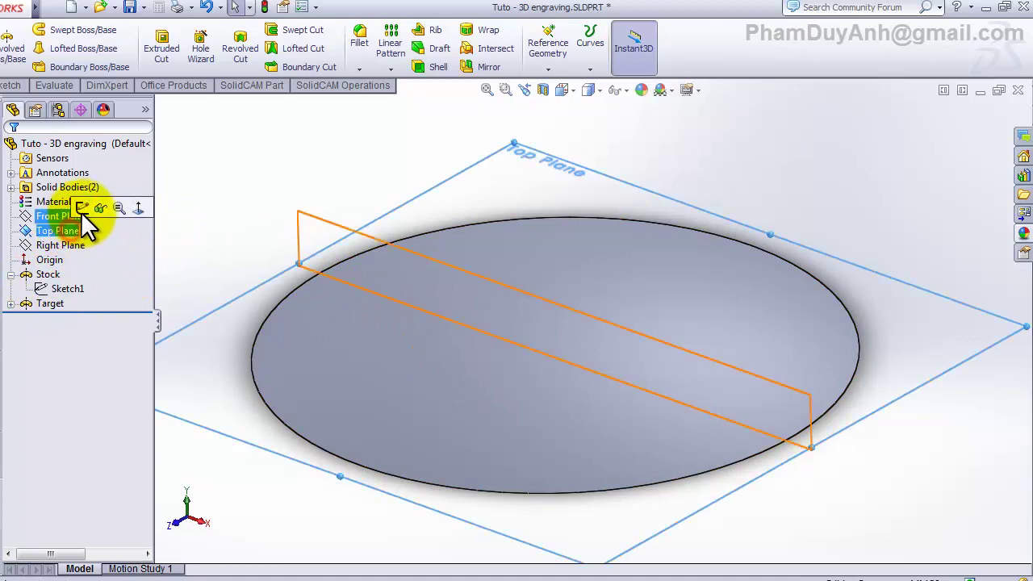
{"action": "left_click", "coordinate": [82, 208]}
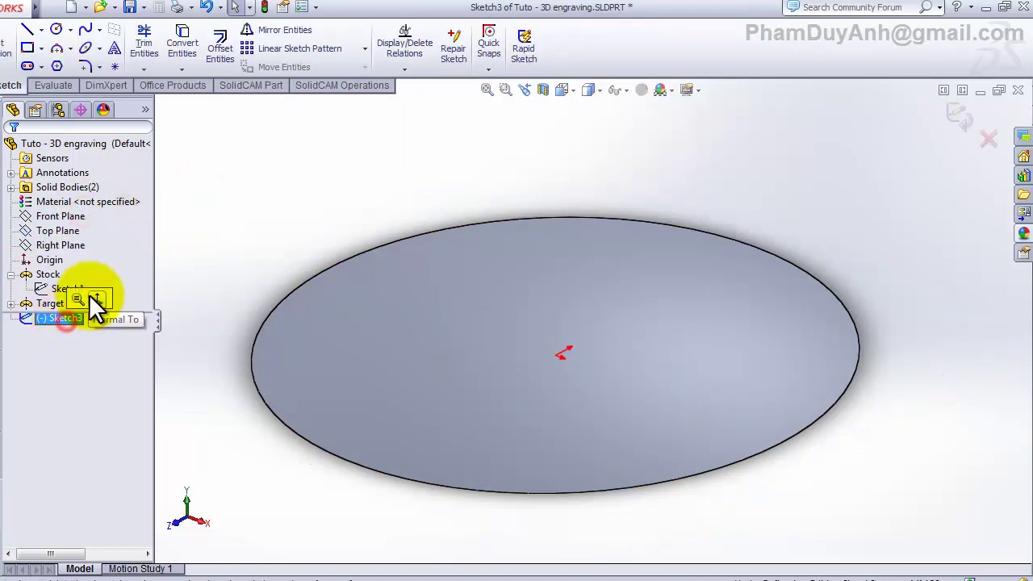
{"action": "left_click", "coordinate": [231, 233]}
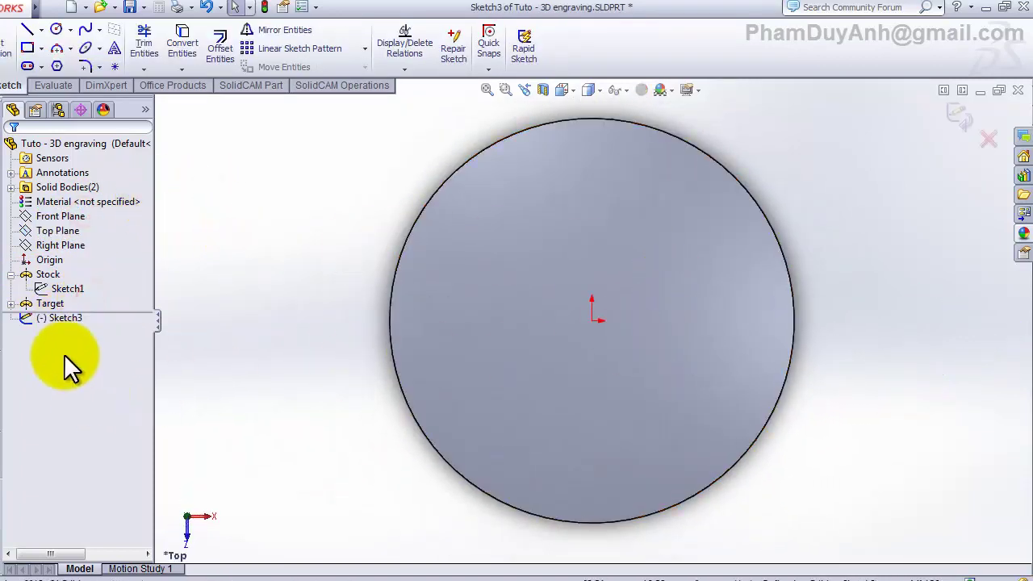
{"action": "left_click", "coordinate": [56, 29]}
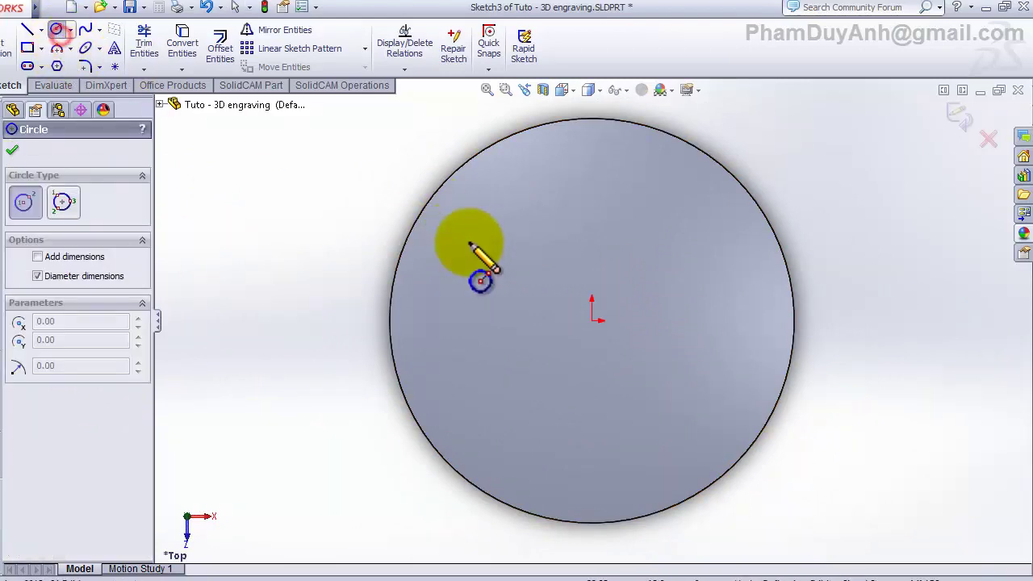
{"action": "left_click", "coordinate": [591, 320]}
{"action": "left_click", "coordinate": [485, 360]}
{"action": "key", "text": "Escape"}
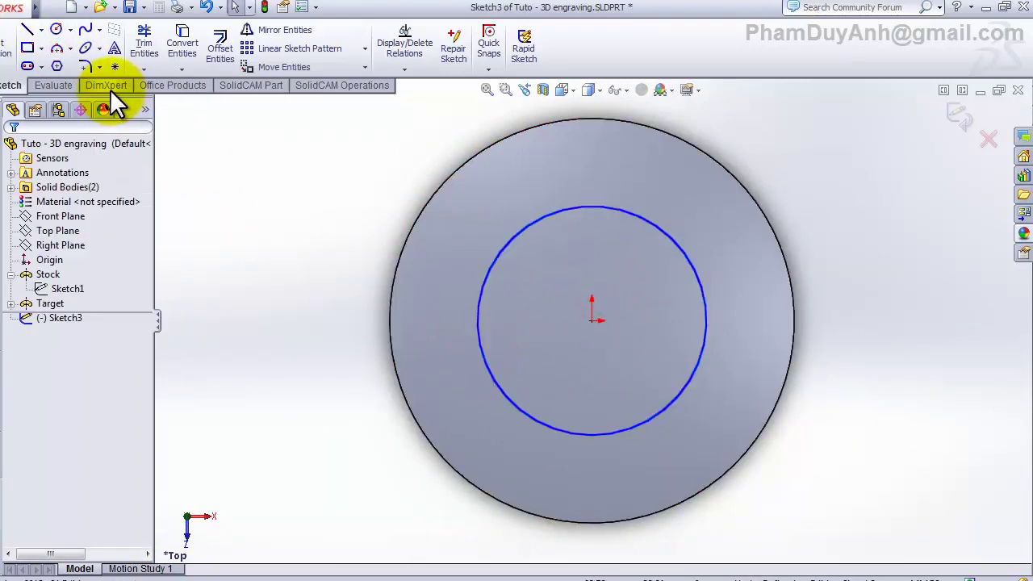
Dimension the circle to Ø50 mm and convert it to construction geometry
{"action": "left_click", "coordinate": [507, 241]}
{"action": "left_click", "coordinate": [542, 299]}
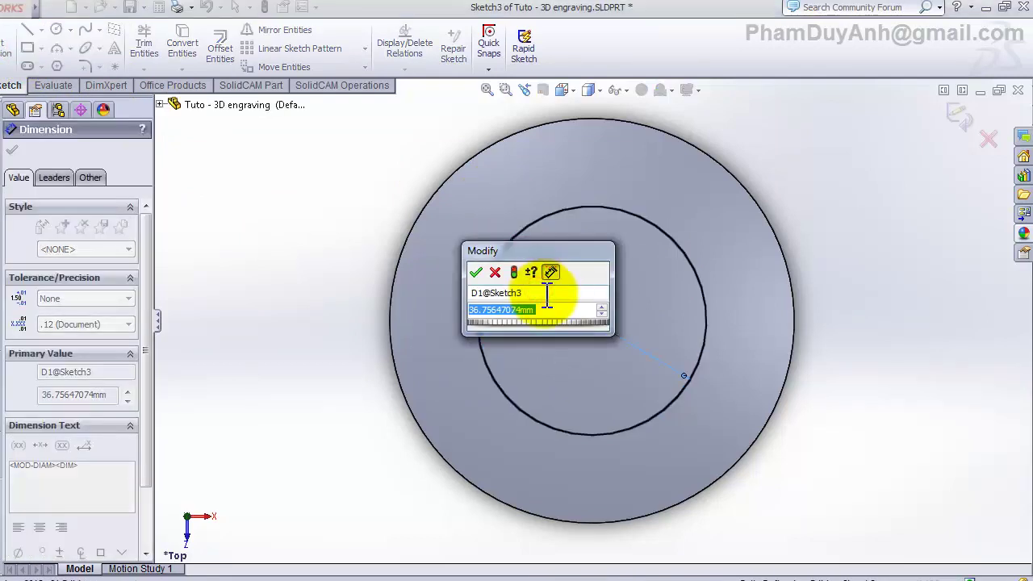
{"action": "type", "text": "50"}
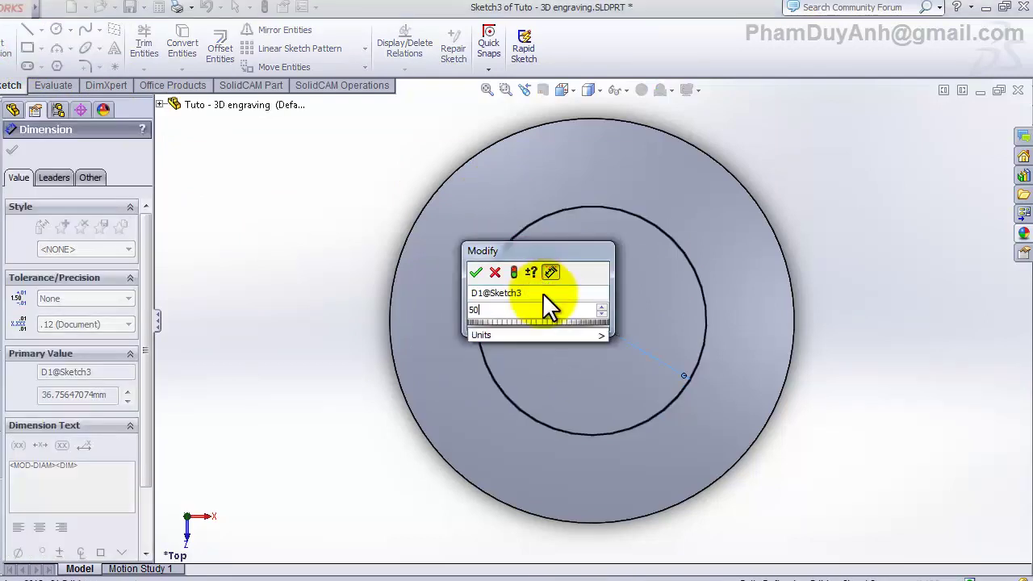
{"action": "key", "text": "Return"}
{"action": "key", "text": "Escape"}
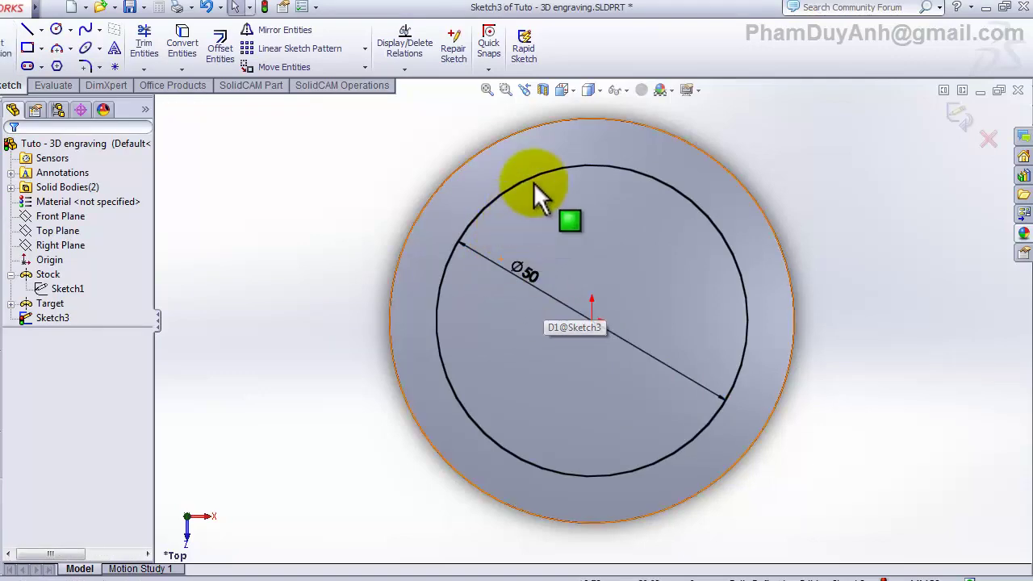
{"action": "left_click", "coordinate": [538, 173]}
{"action": "left_click", "coordinate": [594, 123]}
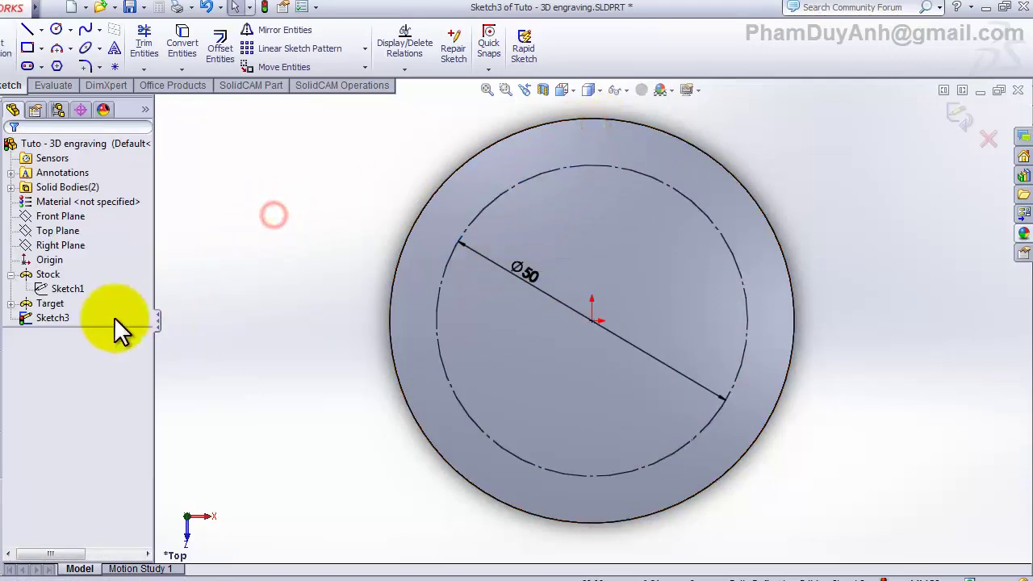
Start Sketch Text in Sketch3 and prepare to choose the text curve
{"action": "left_click", "coordinate": [49, 317]}
{"action": "left_click", "coordinate": [114, 50]}
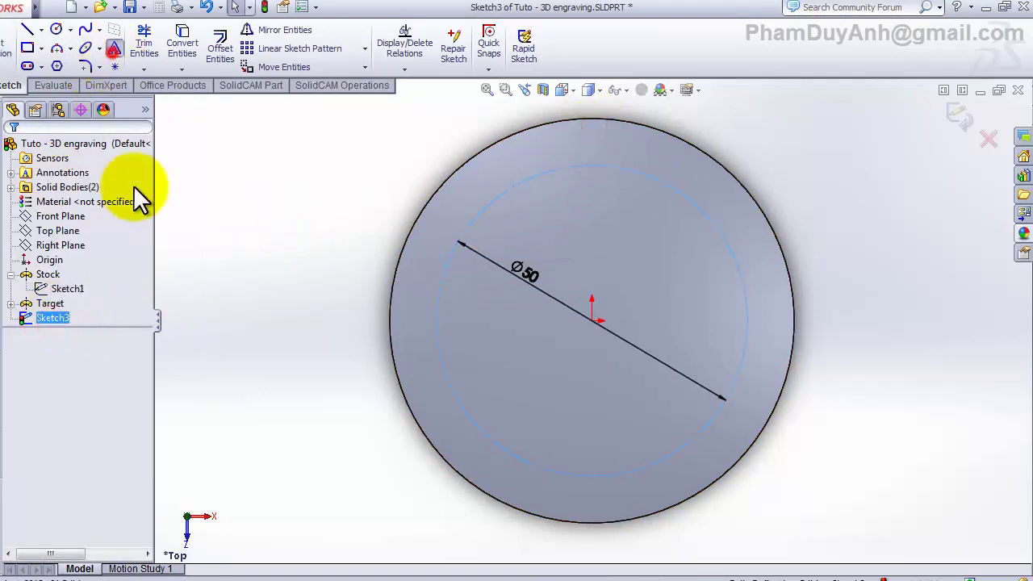
{"action": "left_click", "coordinate": [96, 218]}
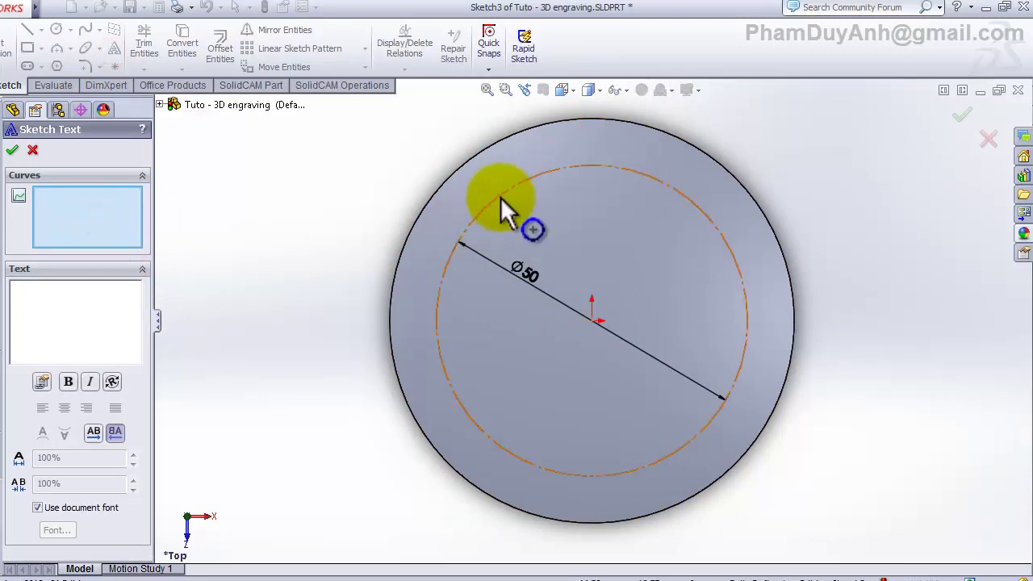
Wrap text containing a phone number around the Ø50 circle, rotate characters along the arc, disable document font
{"action": "left_click", "coordinate": [500, 197]}
{"action": "left_click", "coordinate": [79, 308]}
{"action": "type", "text": "CKD"}
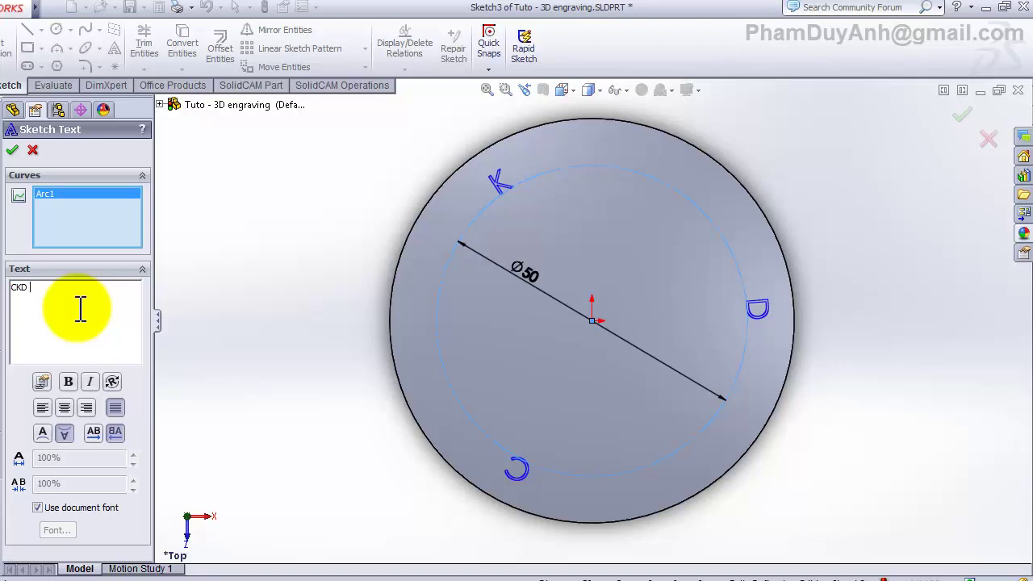
{"action": "type", "text": "-"}
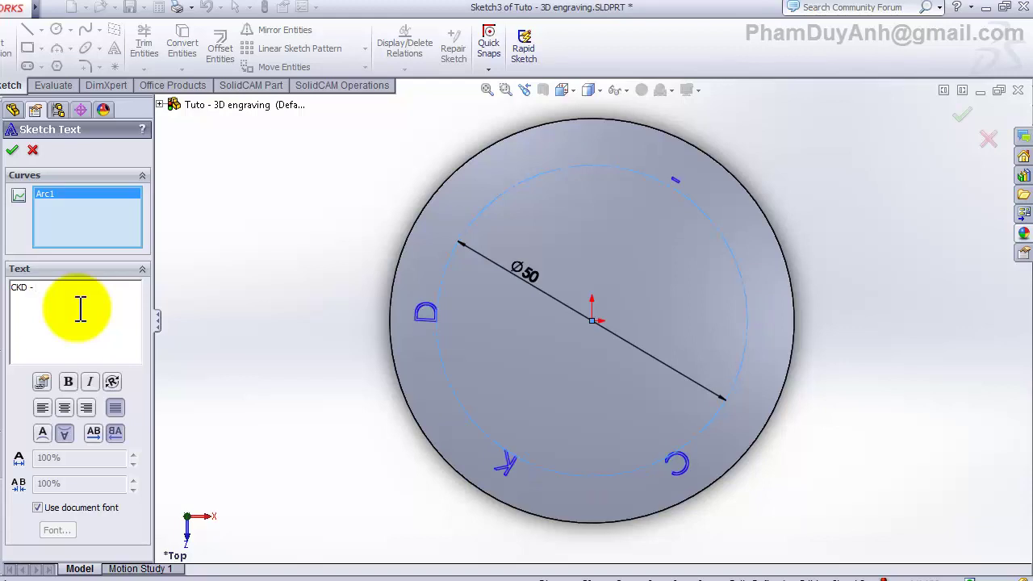
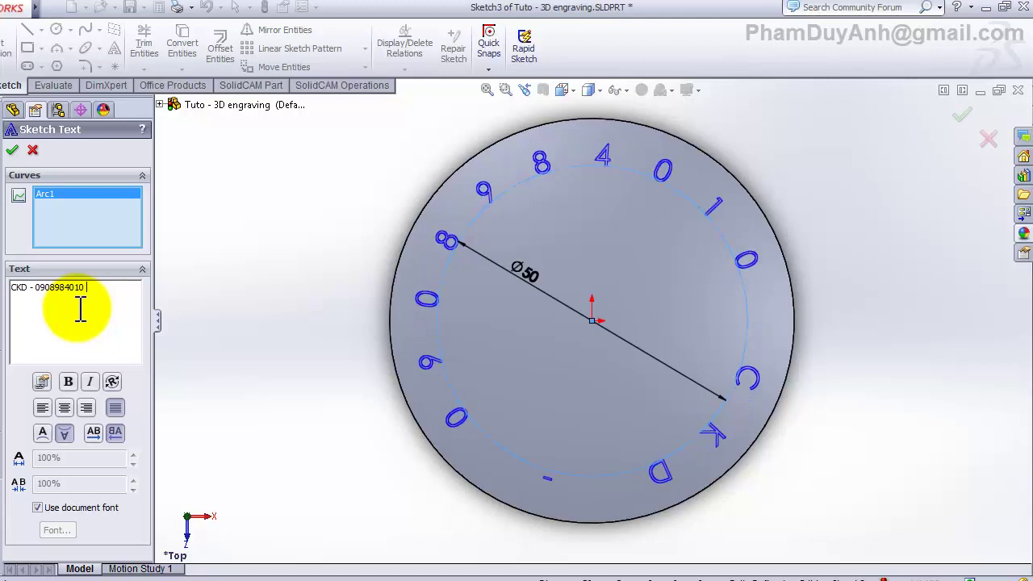
{"action": "type", "text": " -"}
{"action": "triple_click", "coordinate": [109, 299]}
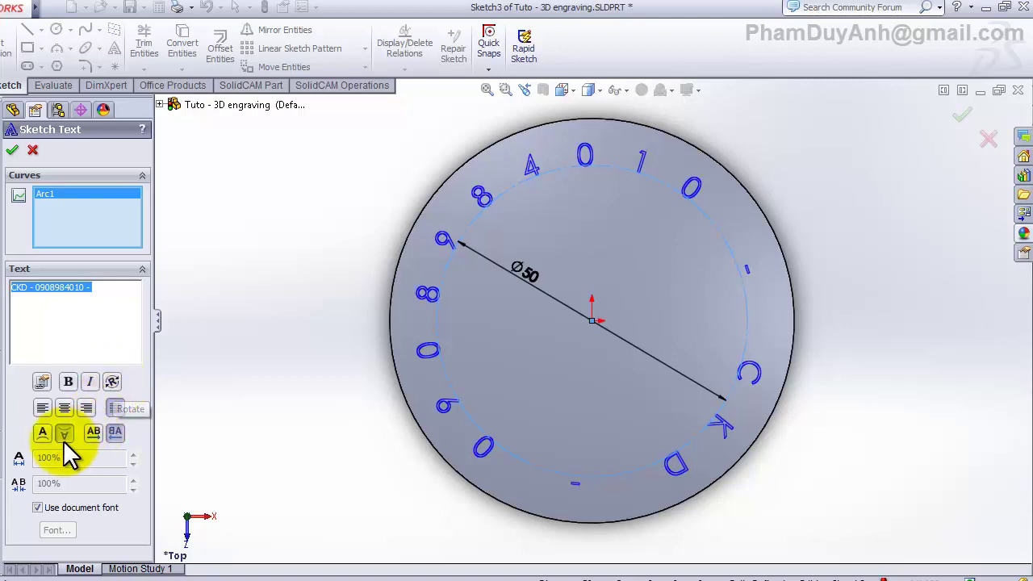
{"action": "left_click", "coordinate": [42, 433]}
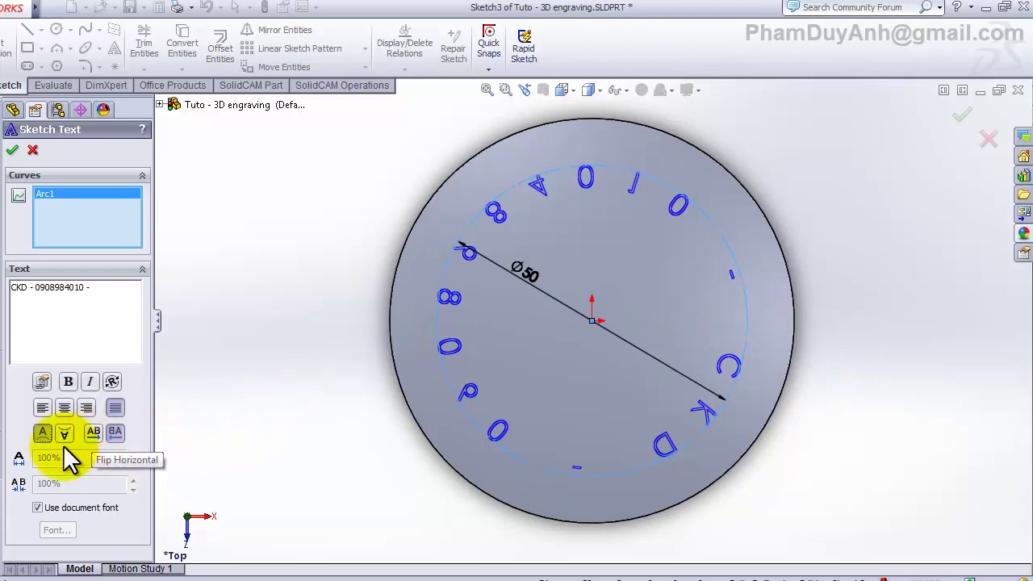
{"action": "left_click", "coordinate": [48, 507]}
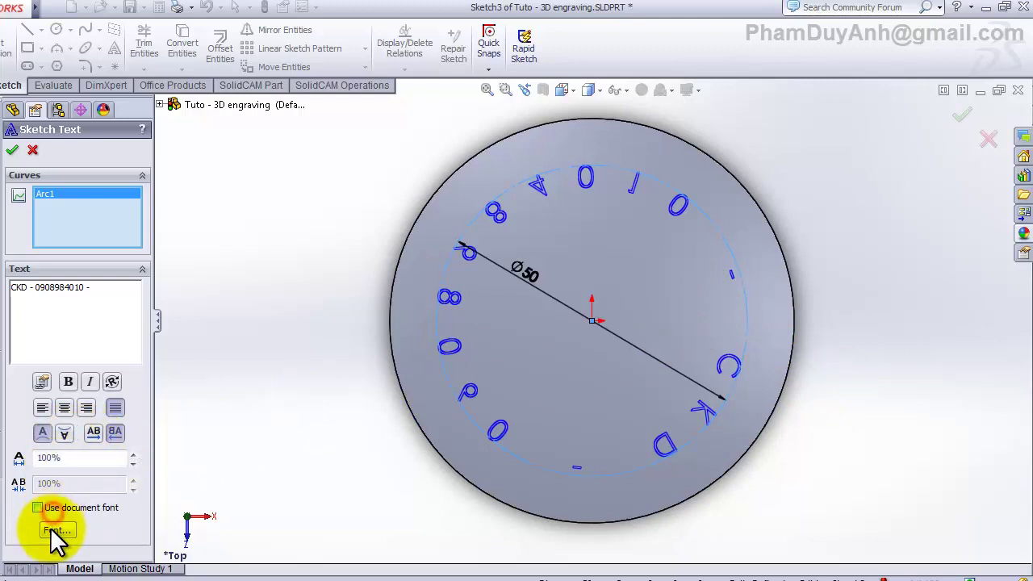
Set the text font height to 7 mm
{"action": "left_click", "coordinate": [53, 530]}
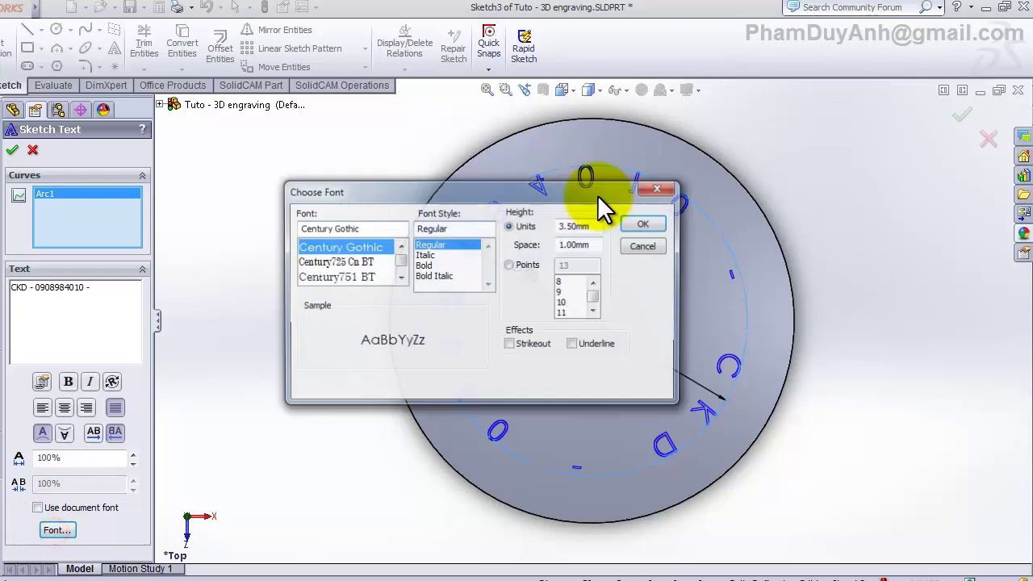
{"action": "double_click", "coordinate": [566, 225]}
{"action": "type", "text": "7"}
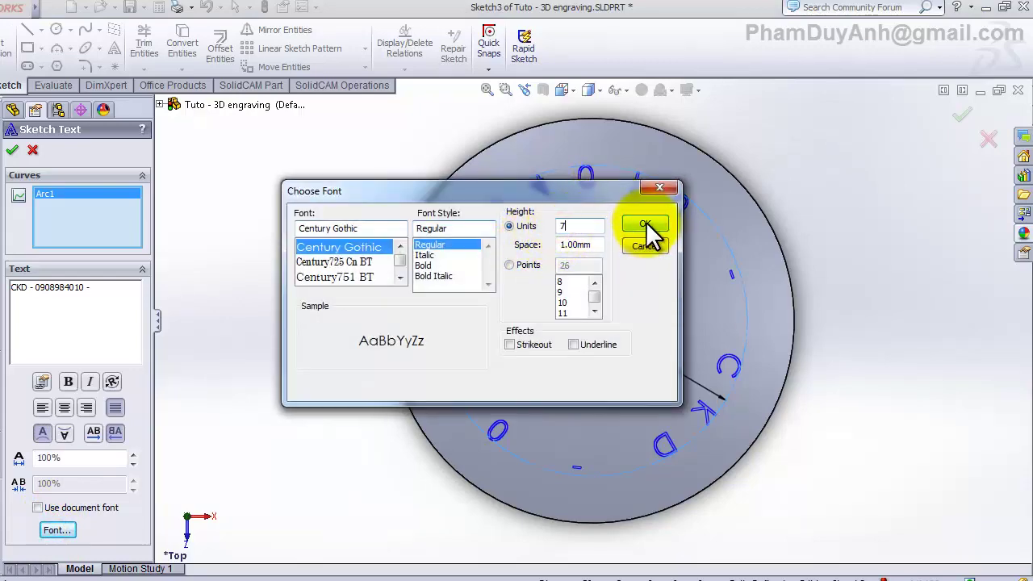
{"action": "left_click", "coordinate": [645, 223]}
Make the circular text bold, flip its direction and raise the width factor to 140%
{"action": "triple_click", "coordinate": [111, 293]}
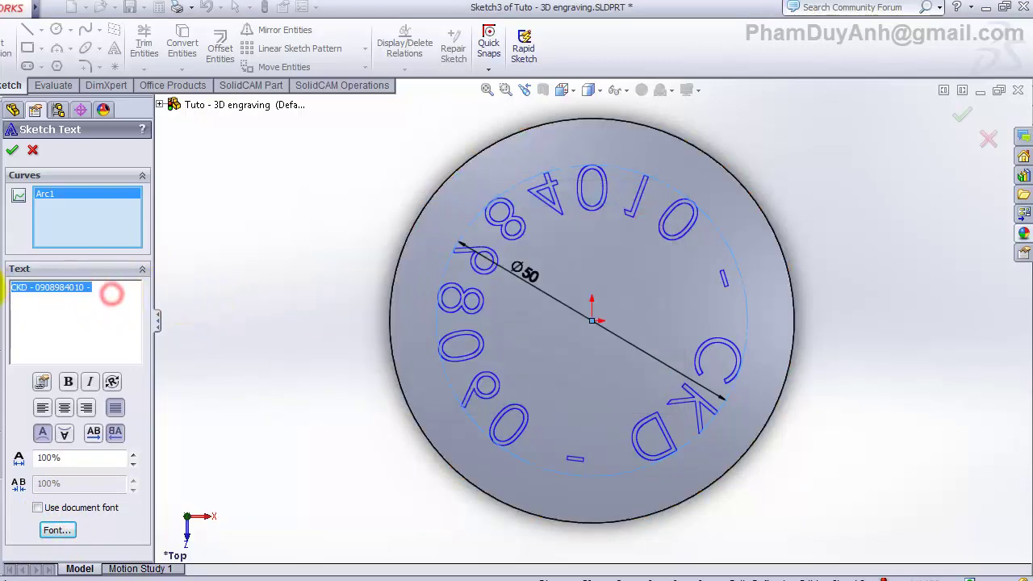
{"action": "left_click", "coordinate": [69, 381]}
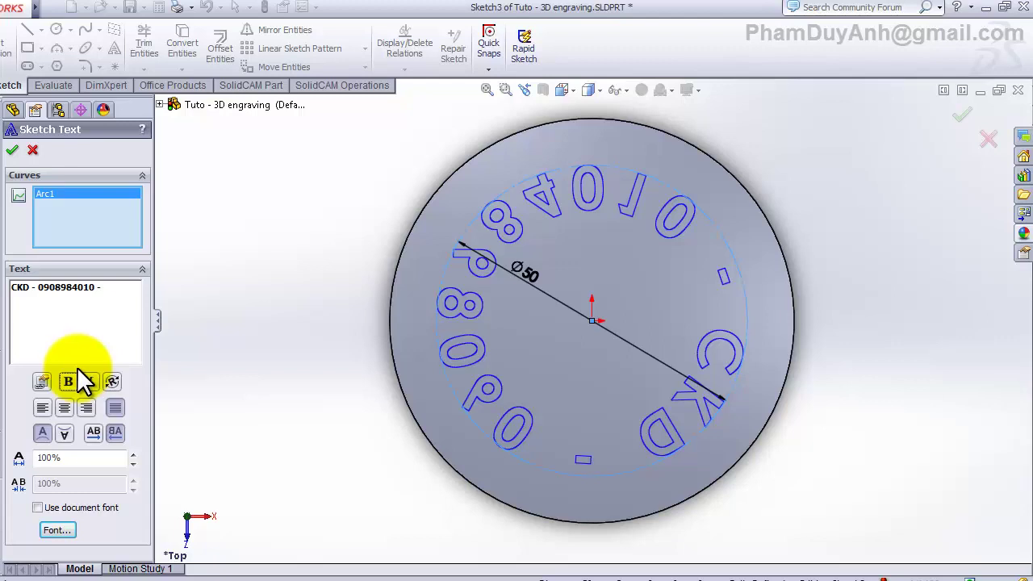
{"action": "left_click", "coordinate": [93, 432]}
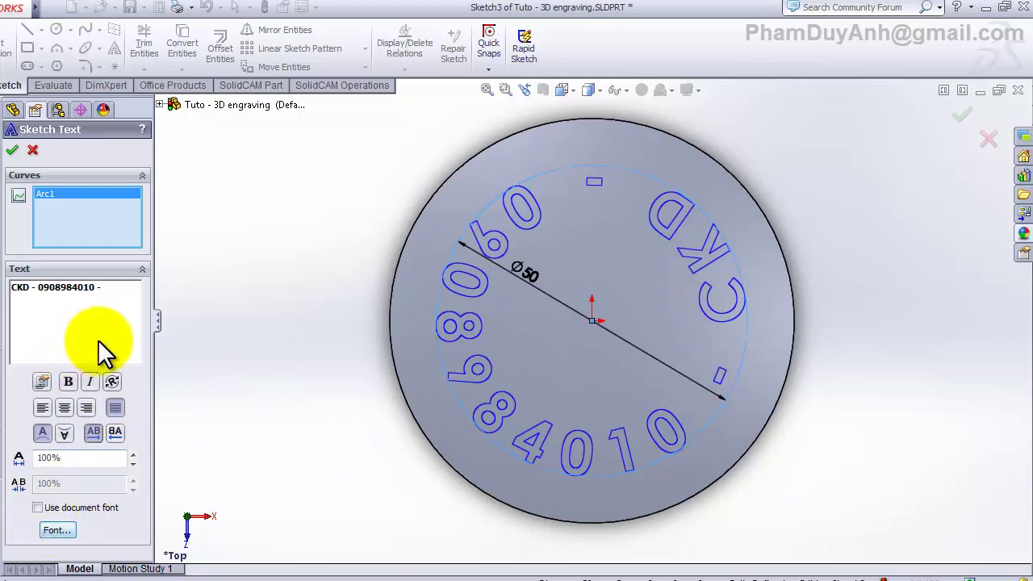
{"action": "left_click", "coordinate": [132, 453]}
{"action": "left_click", "coordinate": [131, 454]}
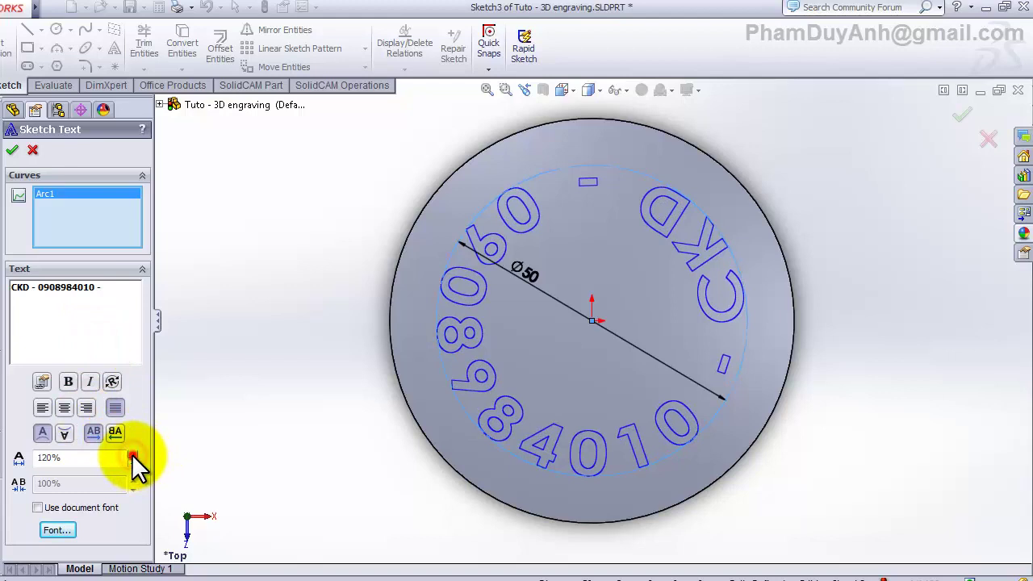
{"action": "left_click", "coordinate": [132, 453]}
{"action": "left_click", "coordinate": [131, 453]}
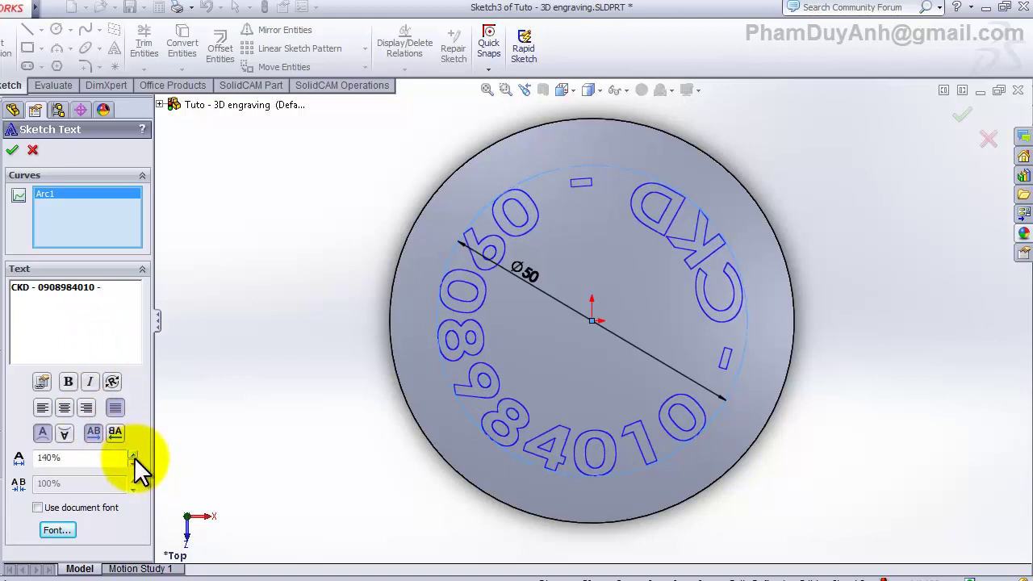
Commit the circular text and exit Sketch3 in a tilted 3D view
{"action": "left_click", "coordinate": [13, 151]}
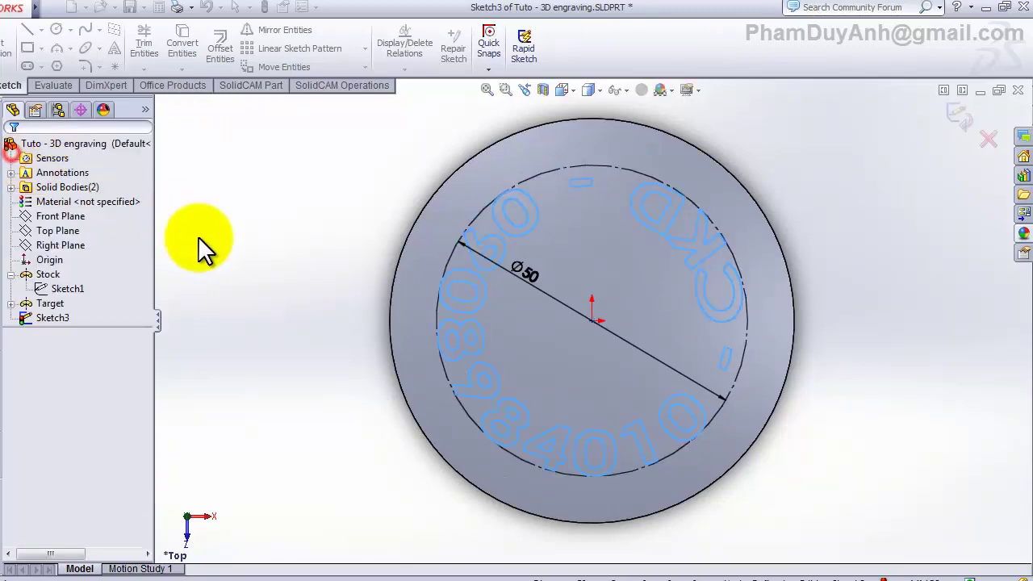
{"action": "left_click", "coordinate": [212, 255]}
{"action": "middle_click_drag", "start_coordinate": [318, 434], "coordinate": [277, 340]}
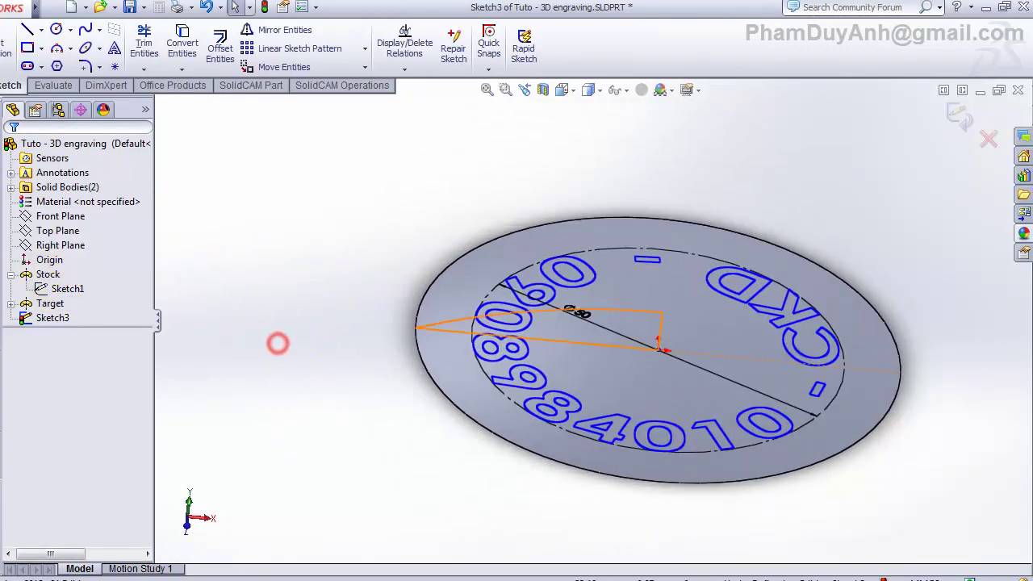
{"action": "left_click", "coordinate": [4, 44]}
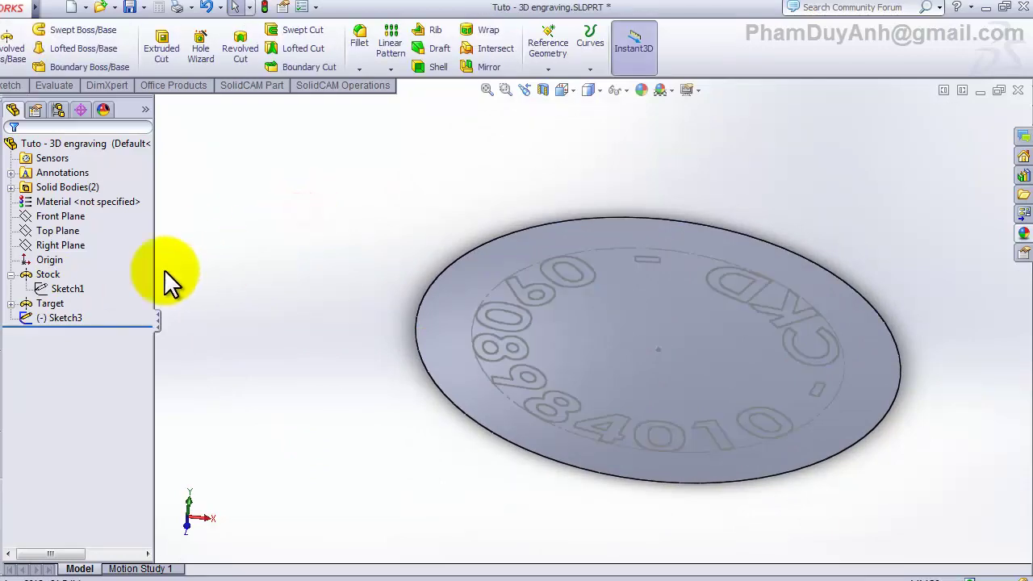
Select Sketch3 as the profile and start an Extruded Cut from it
{"action": "left_click", "coordinate": [50, 317]}
{"action": "left_click", "coordinate": [46, 274]}
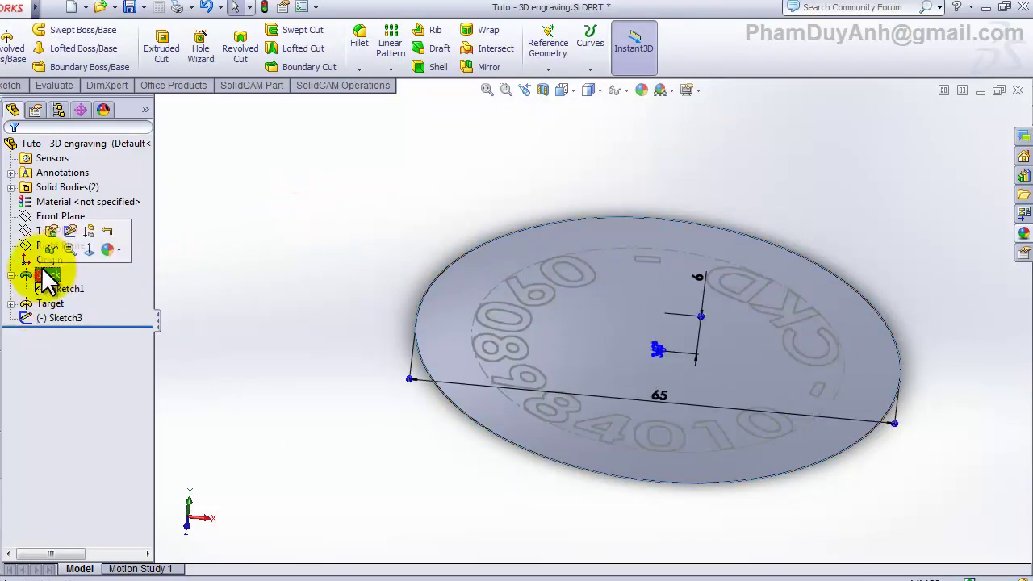
{"action": "left_click", "coordinate": [56, 303]}
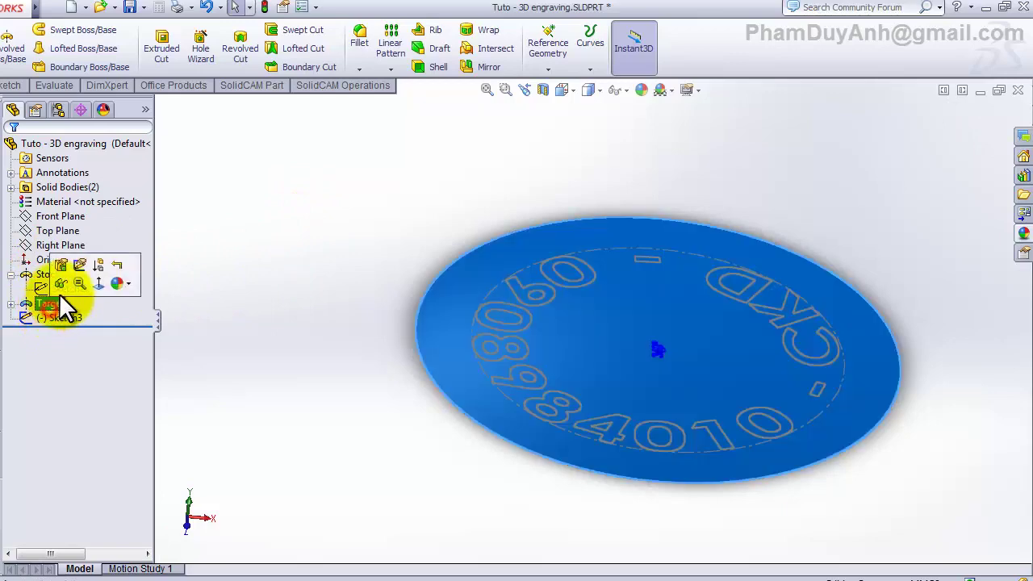
{"action": "left_click", "coordinate": [63, 285]}
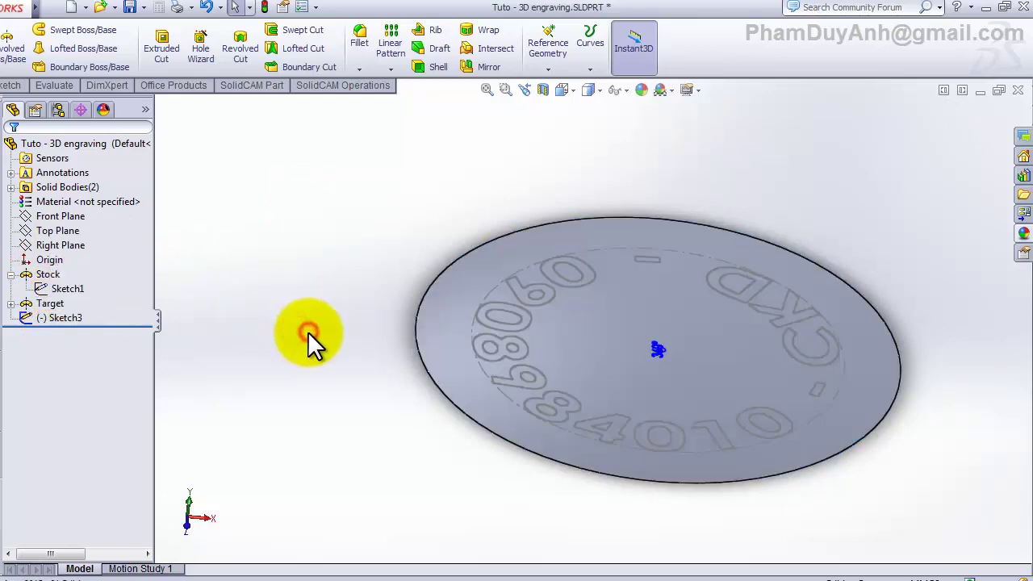
{"action": "left_click", "coordinate": [59, 318]}
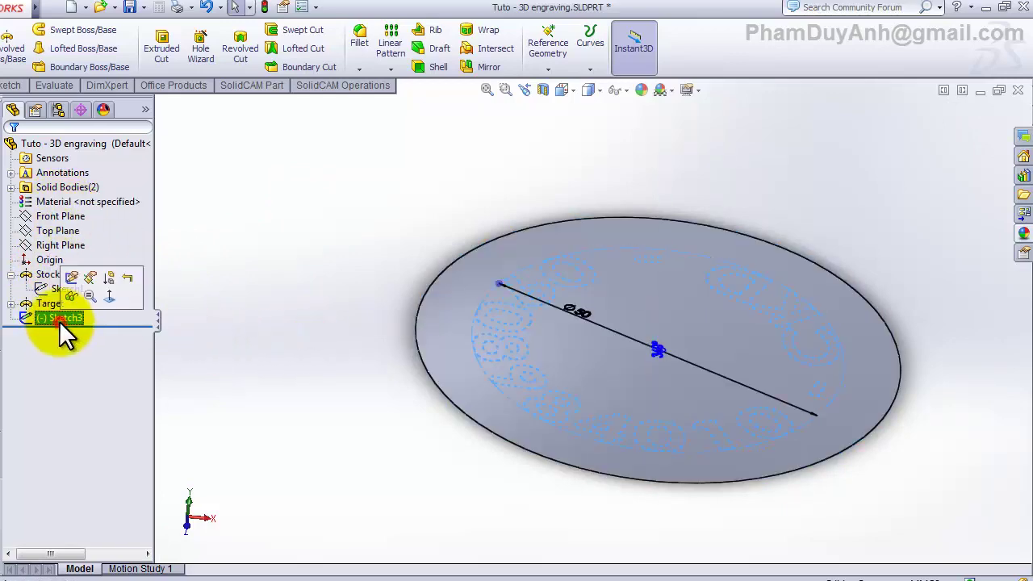
{"action": "left_click", "coordinate": [163, 50]}
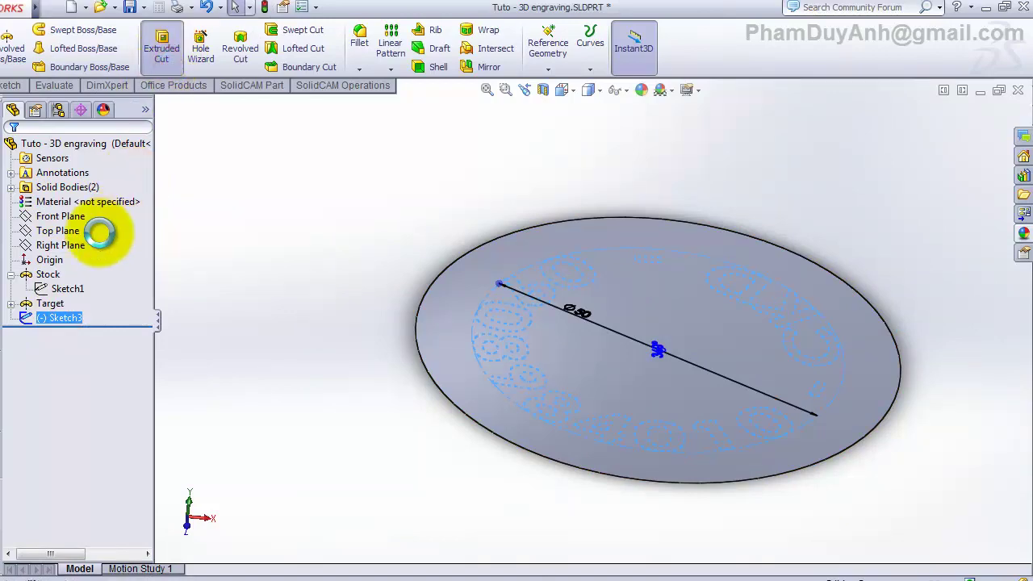
Cut the circular text 0.5 mm deep, starting from the disc's top face
{"action": "left_click", "coordinate": [83, 194]}
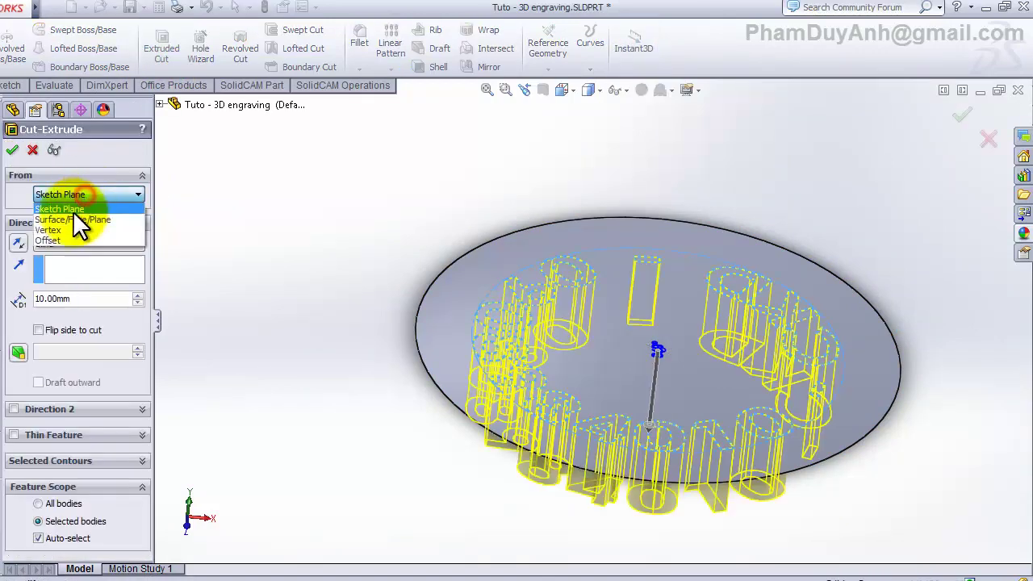
{"action": "left_click", "coordinate": [70, 219]}
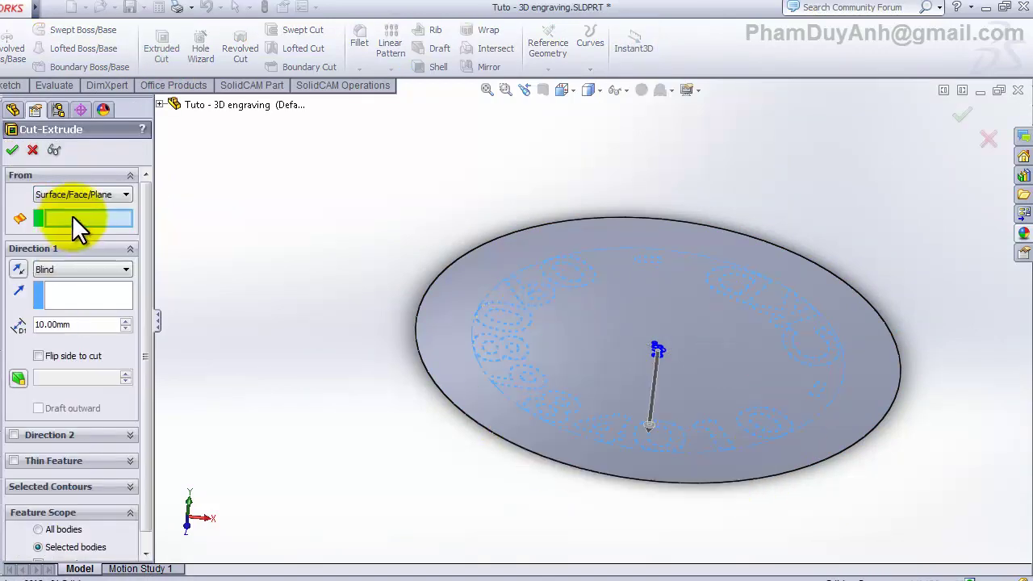
{"action": "left_click", "coordinate": [467, 298]}
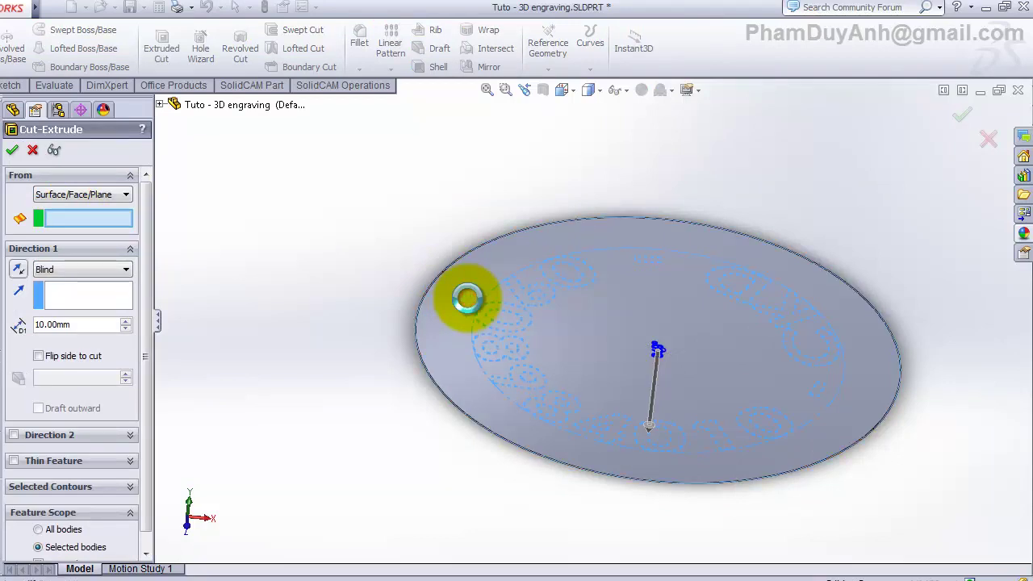
{"action": "left_click", "coordinate": [82, 326]}
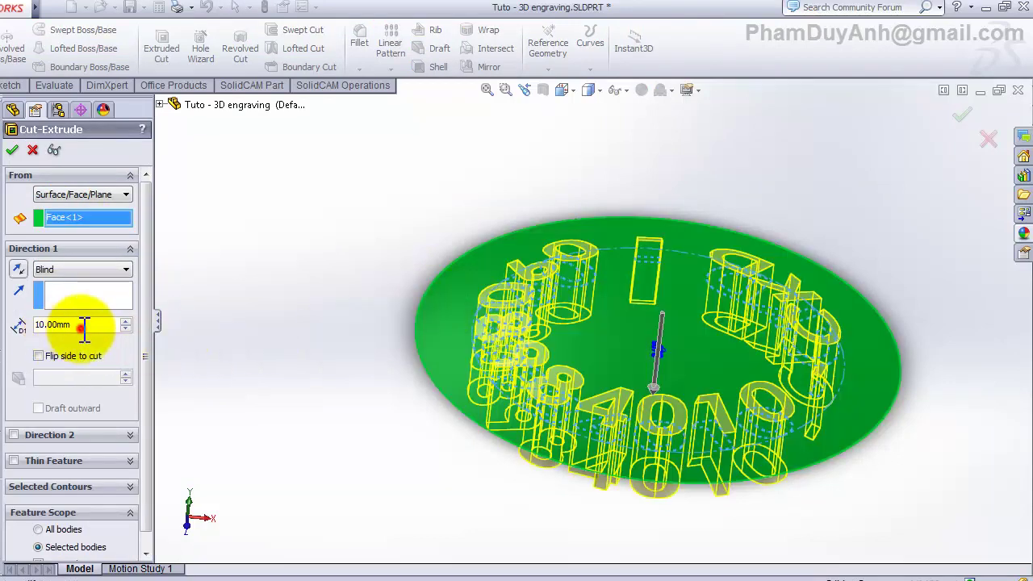
{"action": "key", "text": "BackSpace"}
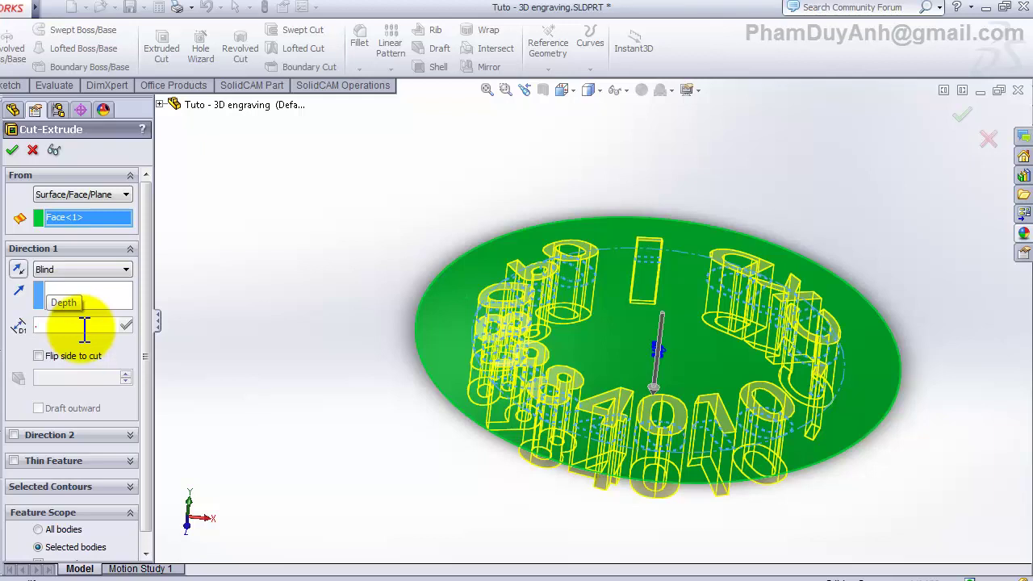
{"action": "type", "text": ".50mm"}
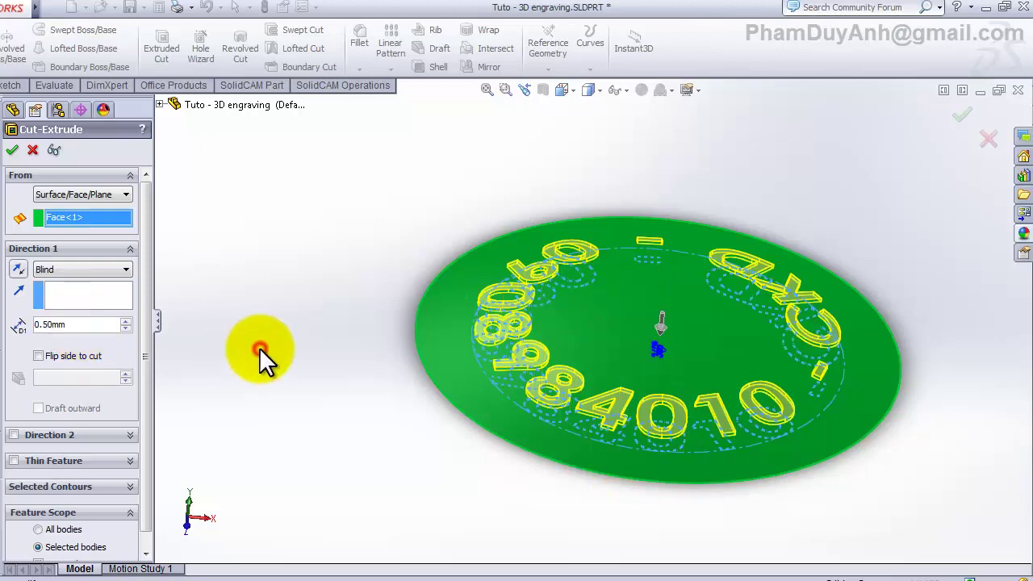
{"action": "left_click", "coordinate": [13, 150]}
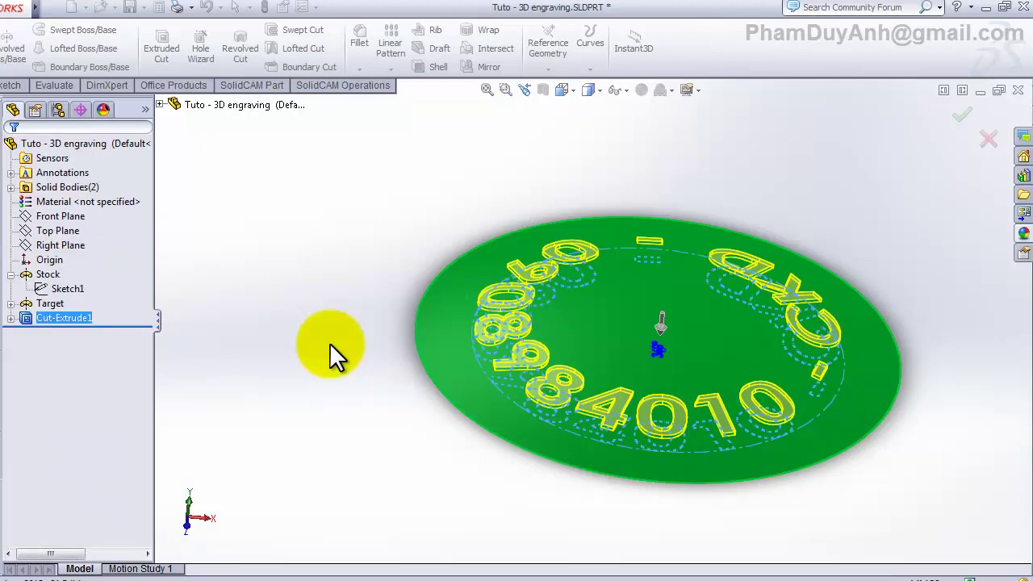
Inspect the engraved part from the Top view and a tilted angle
{"action": "left_click", "coordinate": [329, 342]}
{"action": "mouse_move", "coordinate": [764, 400]}
{"action": "middle_mouse_down"}
{"action": "mouse_move", "coordinate": [732, 357]}
{"action": "mouse_move", "coordinate": [685, 350]}
{"action": "mouse_move", "coordinate": [733, 414]}
{"action": "mouse_move", "coordinate": [849, 318]}
{"action": "mouse_move", "coordinate": [634, 306]}
{"action": "mouse_move", "coordinate": [635, 282]}
{"action": "mouse_move", "coordinate": [595, 381]}
{"action": "mouse_move", "coordinate": [537, 154]}
{"action": "middle_mouse_up"}
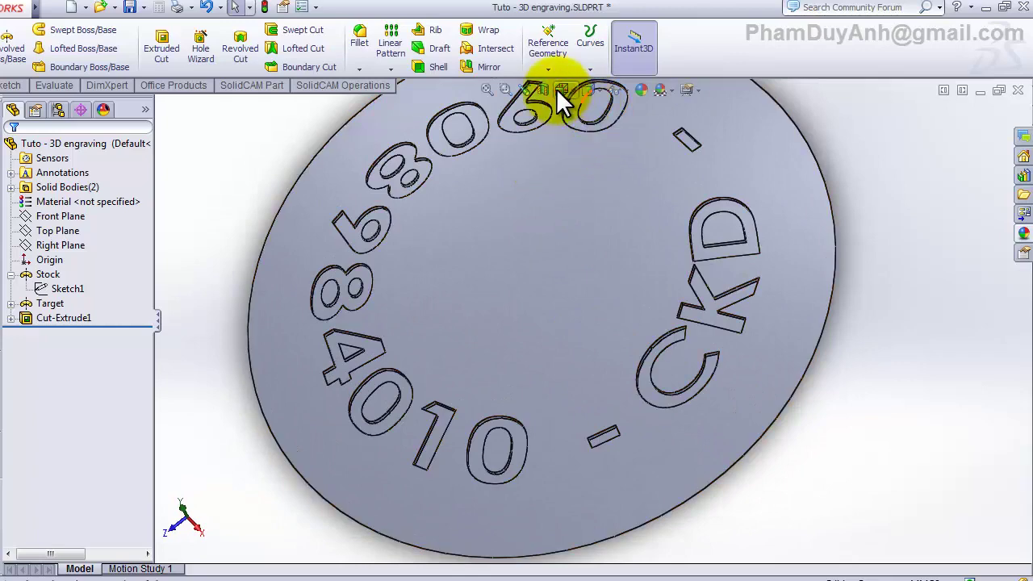
{"action": "left_click", "coordinate": [569, 121]}
{"action": "scroll", "coordinate": [576, 145], "scroll_direction": "down", "scroll_amount": 2}
{"action": "key", "text": "ctrl+5"}
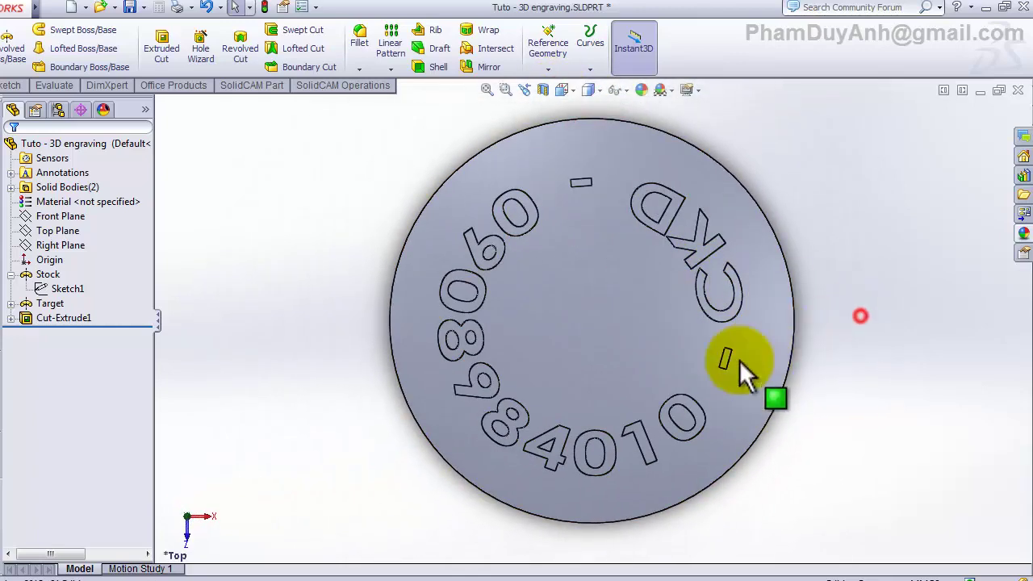
{"action": "mouse_move", "coordinate": [605, 389]}
{"action": "middle_mouse_down"}
{"action": "mouse_move", "coordinate": [554, 272]}
{"action": "mouse_move", "coordinate": [576, 265]}
{"action": "mouse_move", "coordinate": [576, 342]}
{"action": "mouse_move", "coordinate": [547, 405]}
{"action": "mouse_move", "coordinate": [595, 396]}
{"action": "mouse_move", "coordinate": [553, 422]}
{"action": "middle_mouse_up"}
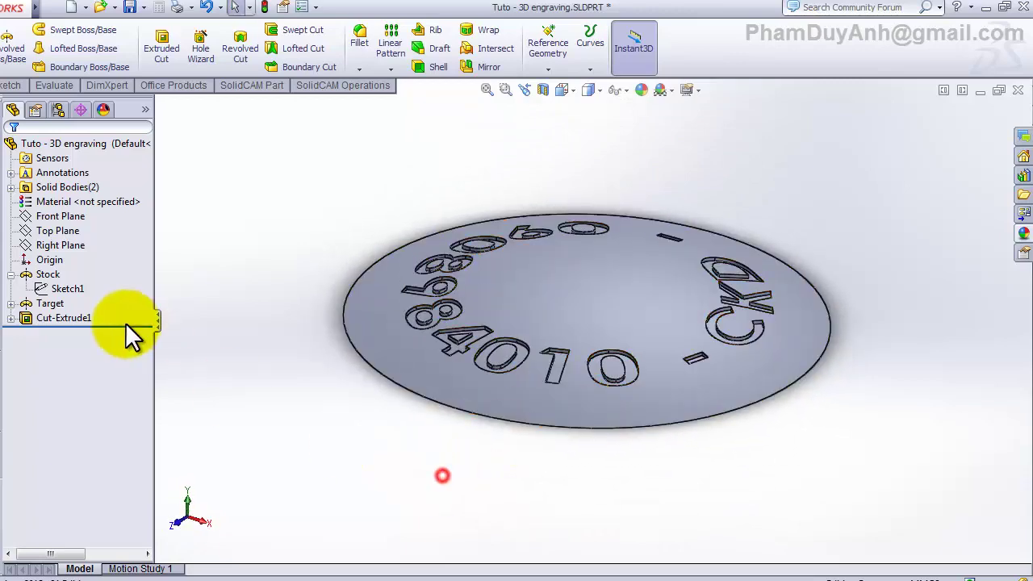
Confirm the part holds the Stock and Cut-Extrude1 bodies, then save it
{"action": "left_click", "coordinate": [70, 316]}
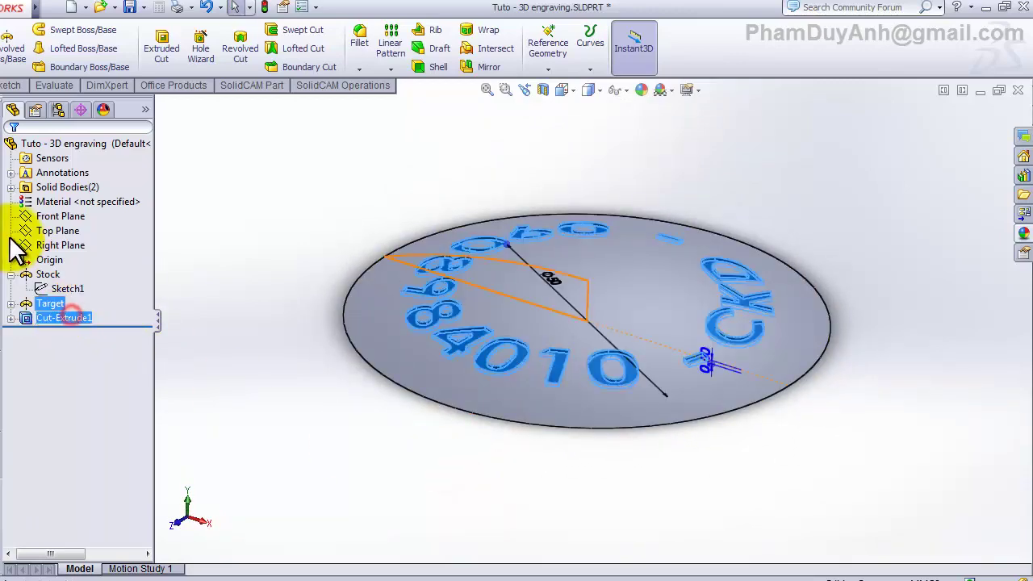
{"action": "left_click", "coordinate": [11, 187]}
{"action": "left_click", "coordinate": [76, 217]}
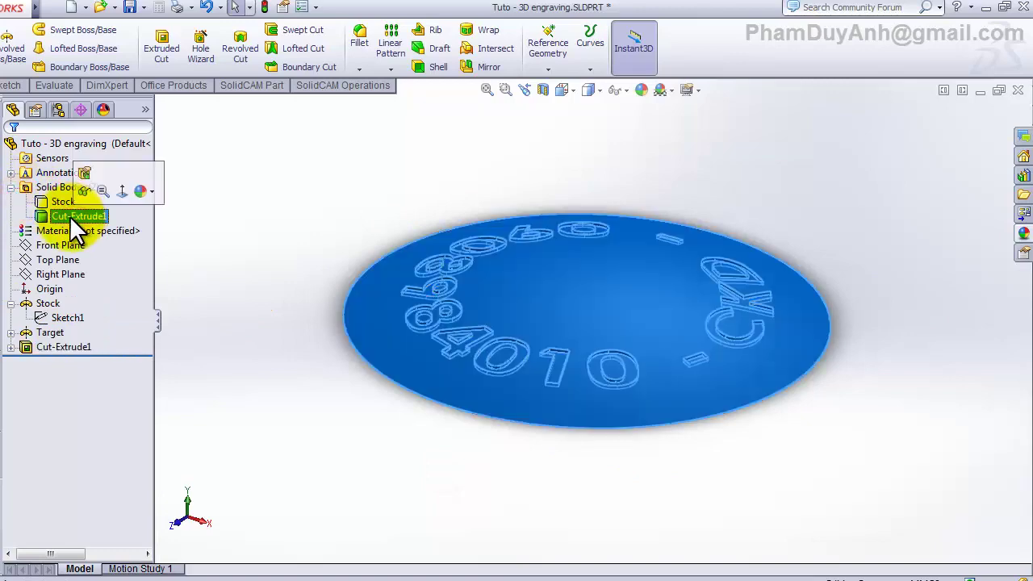
{"action": "left_click", "coordinate": [242, 309]}
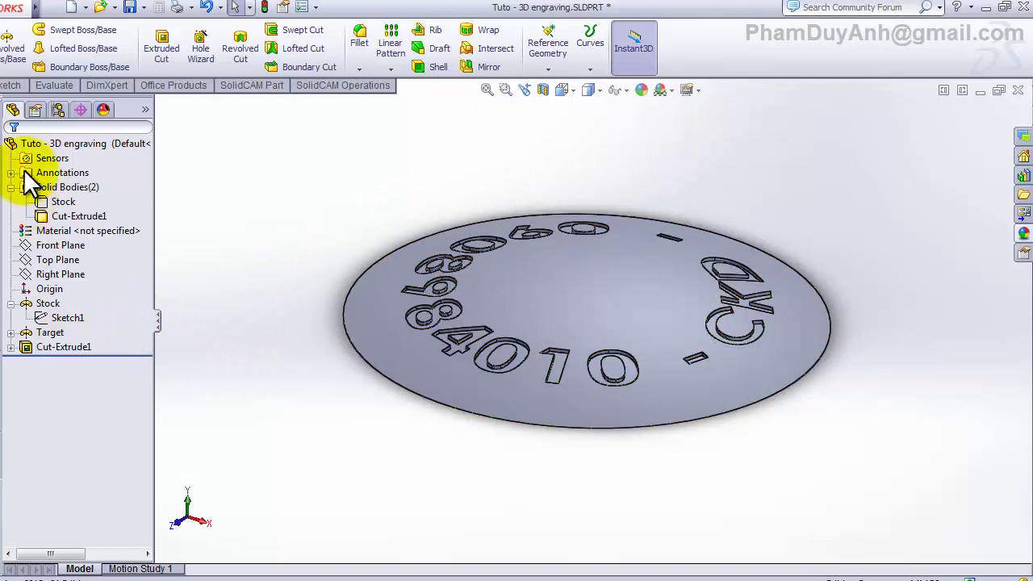
{"action": "left_click", "coordinate": [131, 8]}
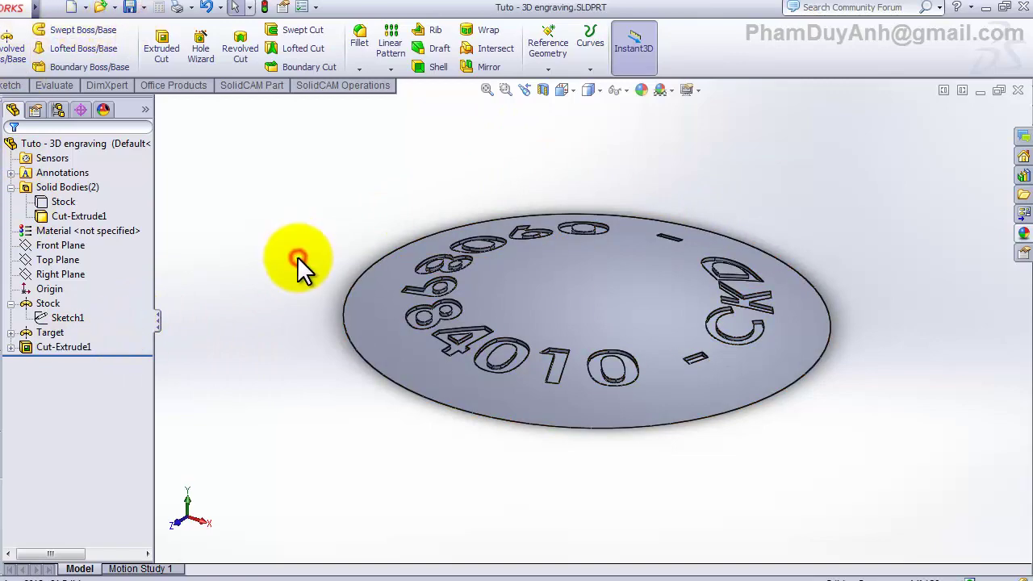
{"action": "left_click", "coordinate": [250, 86]}
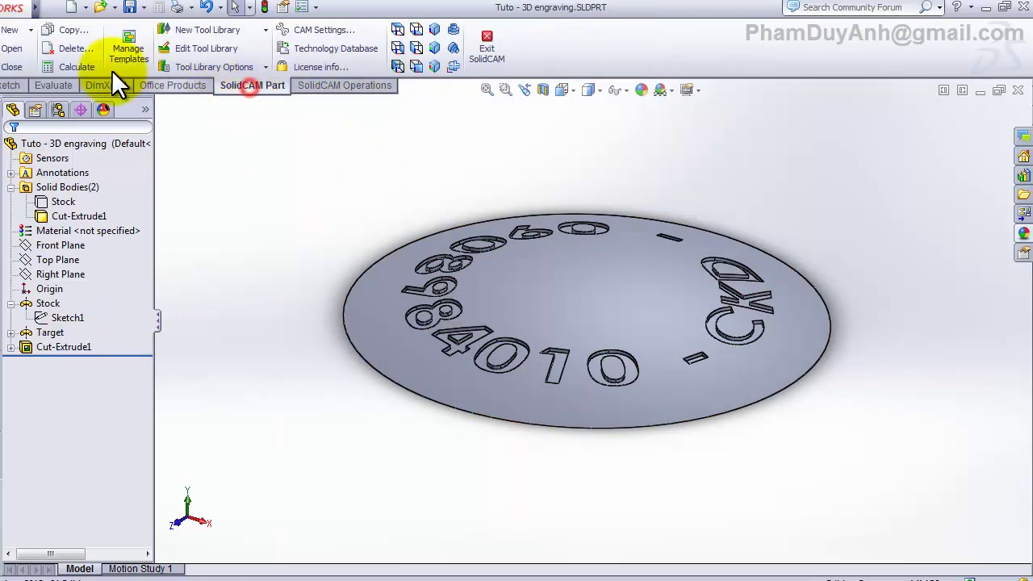
Create a new internal milling CAM-Part stored in the SolidWorks part
{"action": "left_click", "coordinate": [12, 30]}
{"action": "left_click", "coordinate": [21, 50]}
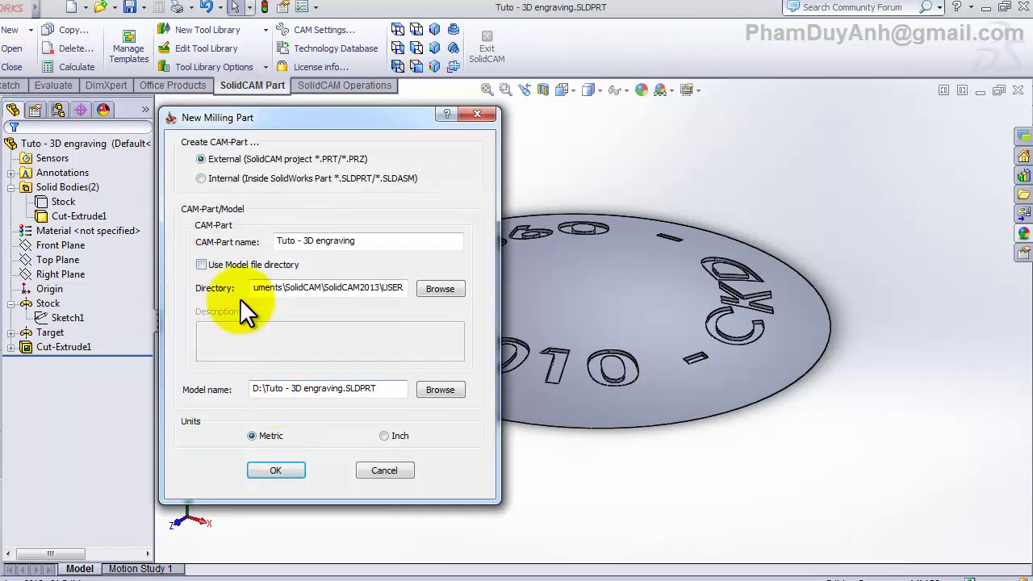
{"action": "left_click", "coordinate": [205, 182]}
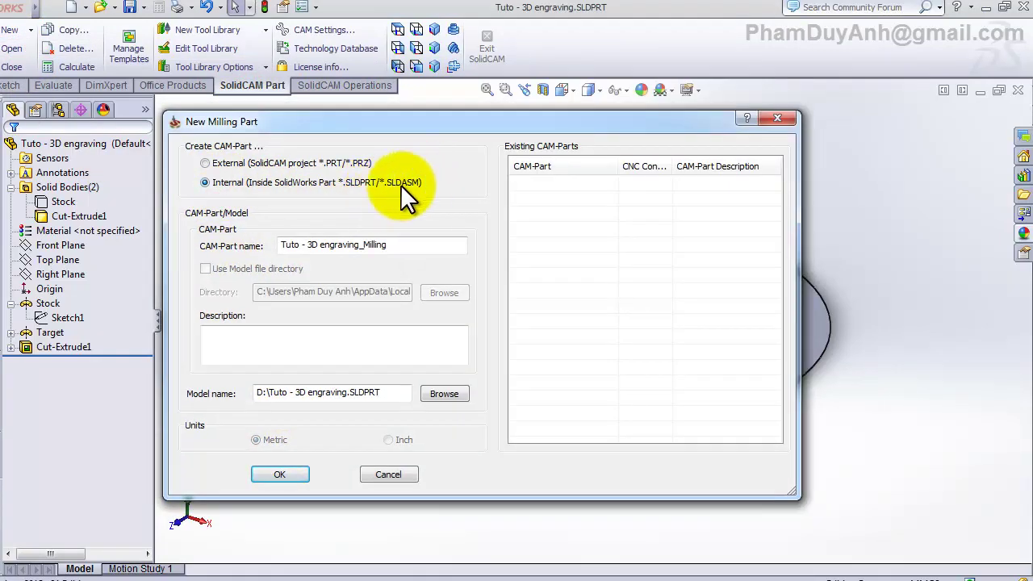
{"action": "left_click", "coordinate": [295, 472]}
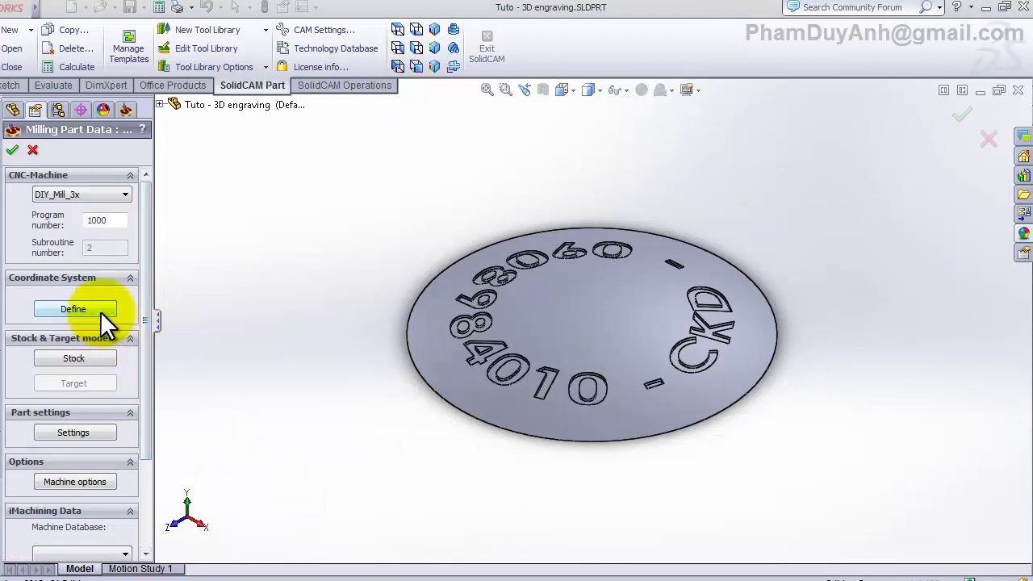
Define coordinate system MAC 1 with its origin at the top face centre and X/Y toward the edge
{"action": "left_click", "coordinate": [100, 311]}
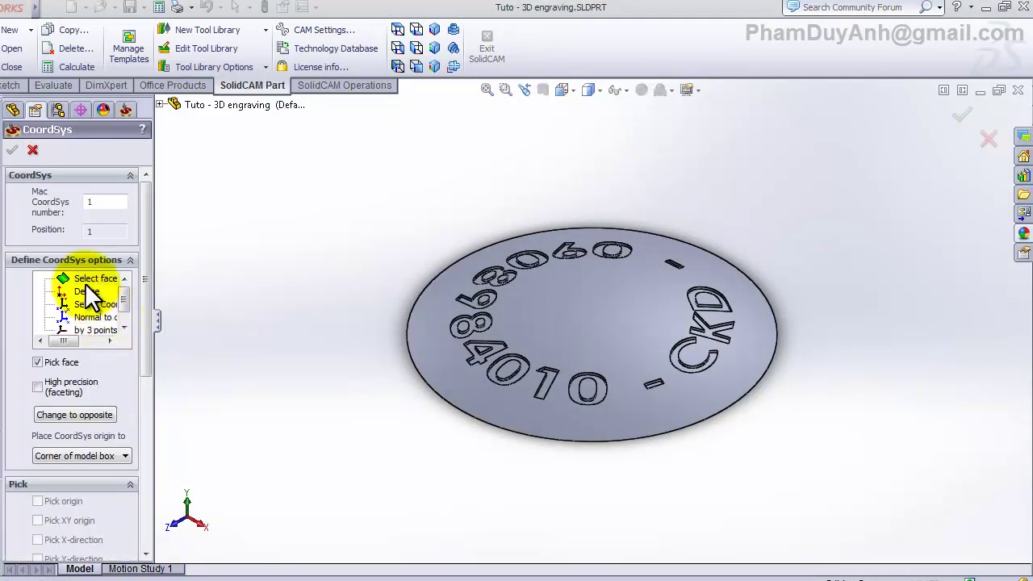
{"action": "mouse_move", "coordinate": [282, 398]}
{"action": "middle_mouse_down"}
{"action": "mouse_move", "coordinate": [293, 246]}
{"action": "mouse_move", "coordinate": [640, 383]}
{"action": "middle_mouse_up"}
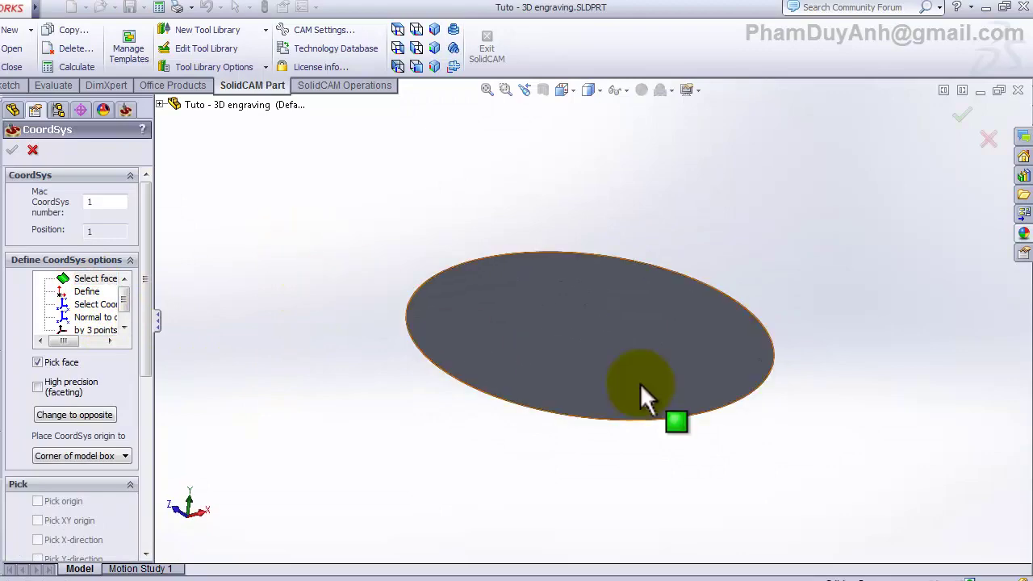
{"action": "left_click", "coordinate": [572, 349]}
{"action": "mouse_move", "coordinate": [405, 366]}
{"action": "middle_mouse_down"}
{"action": "mouse_move", "coordinate": [451, 498]}
{"action": "mouse_move", "coordinate": [574, 506]}
{"action": "mouse_move", "coordinate": [622, 403]}
{"action": "mouse_move", "coordinate": [760, 419]}
{"action": "mouse_move", "coordinate": [698, 203]}
{"action": "mouse_move", "coordinate": [645, 339]}
{"action": "mouse_move", "coordinate": [763, 330]}
{"action": "mouse_move", "coordinate": [691, 463]}
{"action": "mouse_move", "coordinate": [716, 373]}
{"action": "mouse_move", "coordinate": [630, 413]}
{"action": "mouse_move", "coordinate": [668, 422]}
{"action": "mouse_move", "coordinate": [710, 383]}
{"action": "mouse_move", "coordinate": [675, 351]}
{"action": "mouse_move", "coordinate": [669, 323]}
{"action": "mouse_move", "coordinate": [630, 341]}
{"action": "mouse_move", "coordinate": [642, 350]}
{"action": "middle_mouse_up"}
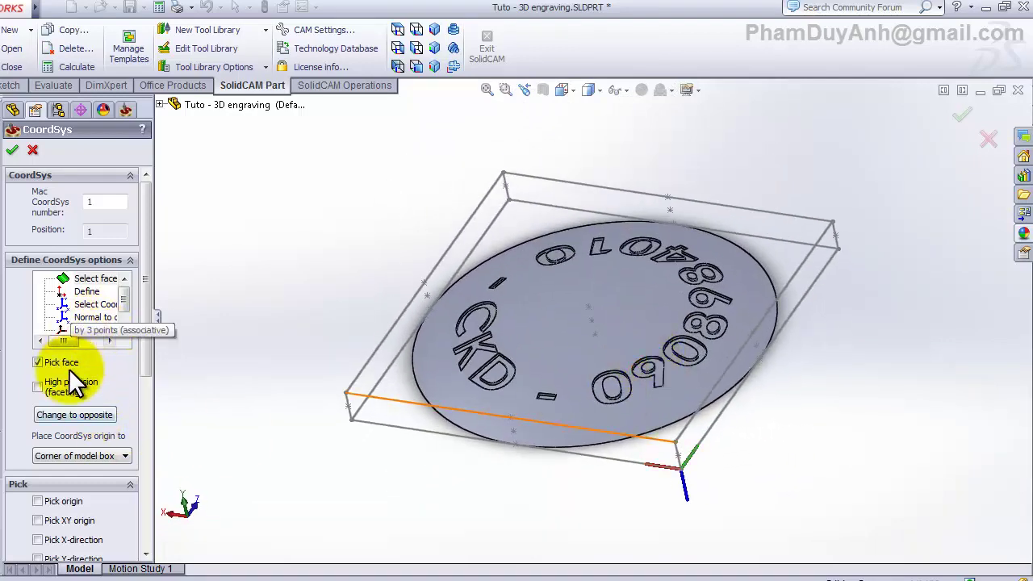
{"action": "left_click", "coordinate": [80, 293]}
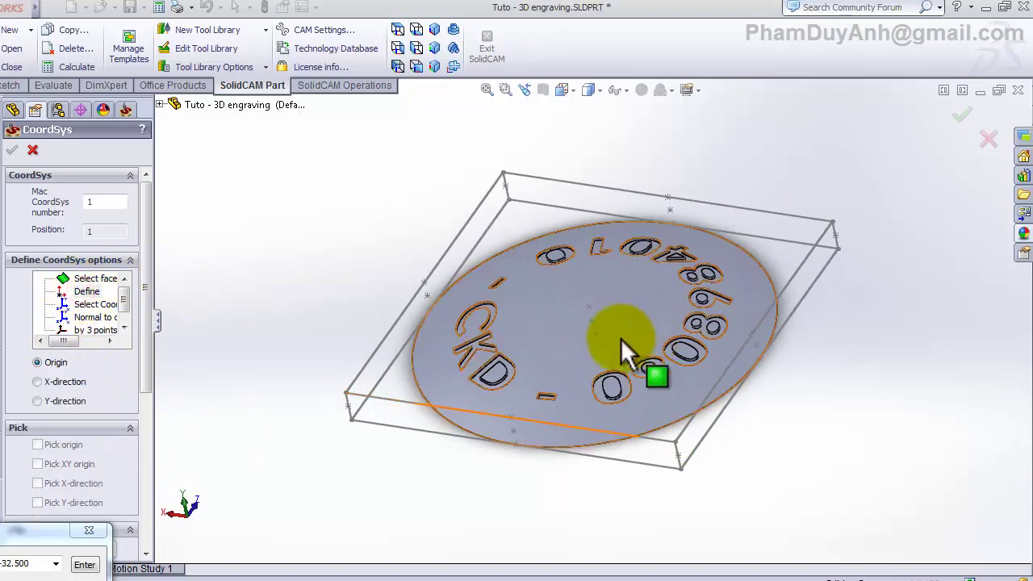
{"action": "left_click", "coordinate": [593, 337]}
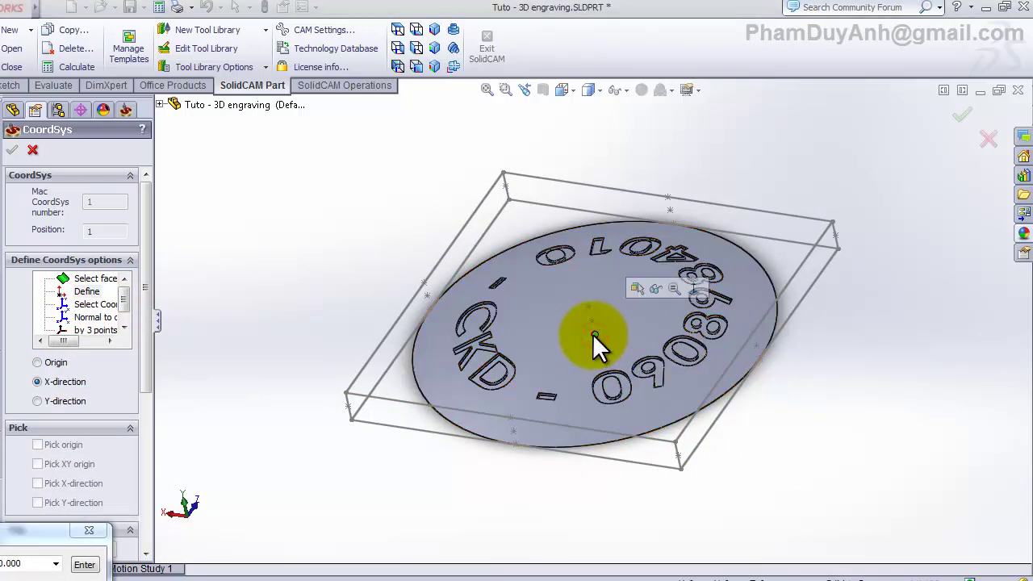
{"action": "left_click", "coordinate": [759, 358]}
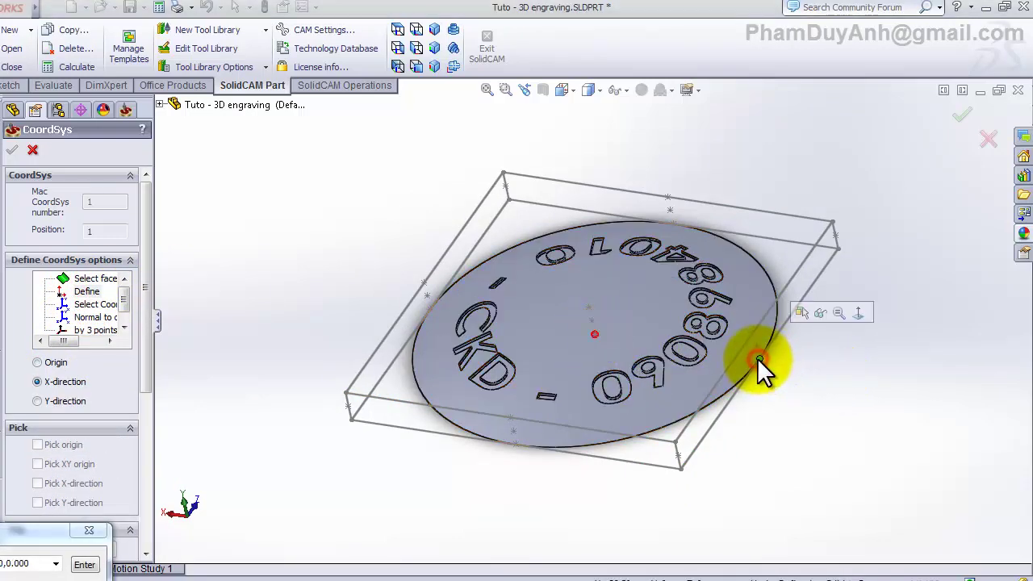
{"action": "left_click", "coordinate": [672, 223]}
{"action": "left_click", "coordinate": [13, 151]}
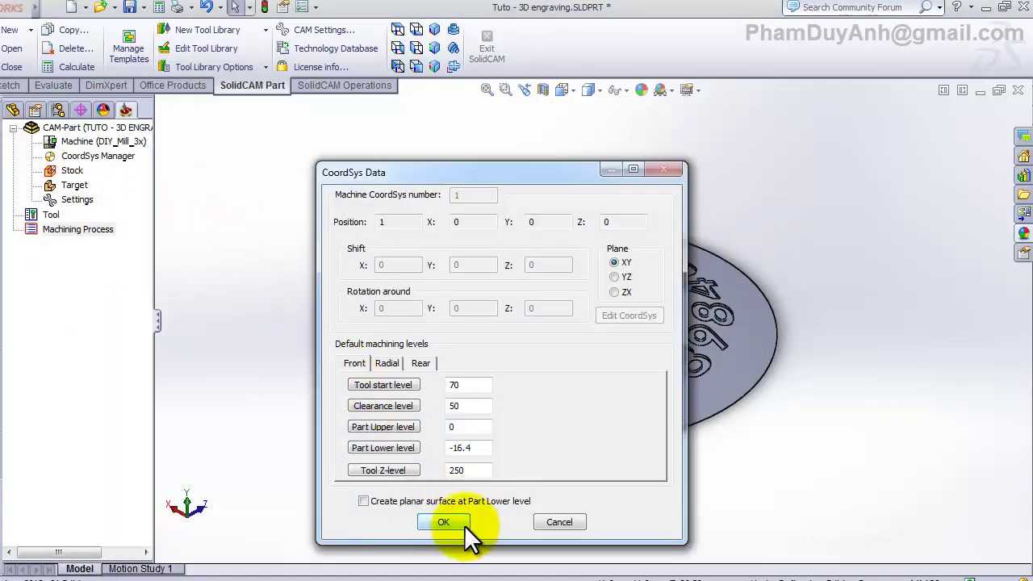
{"action": "left_click", "coordinate": [464, 523]}
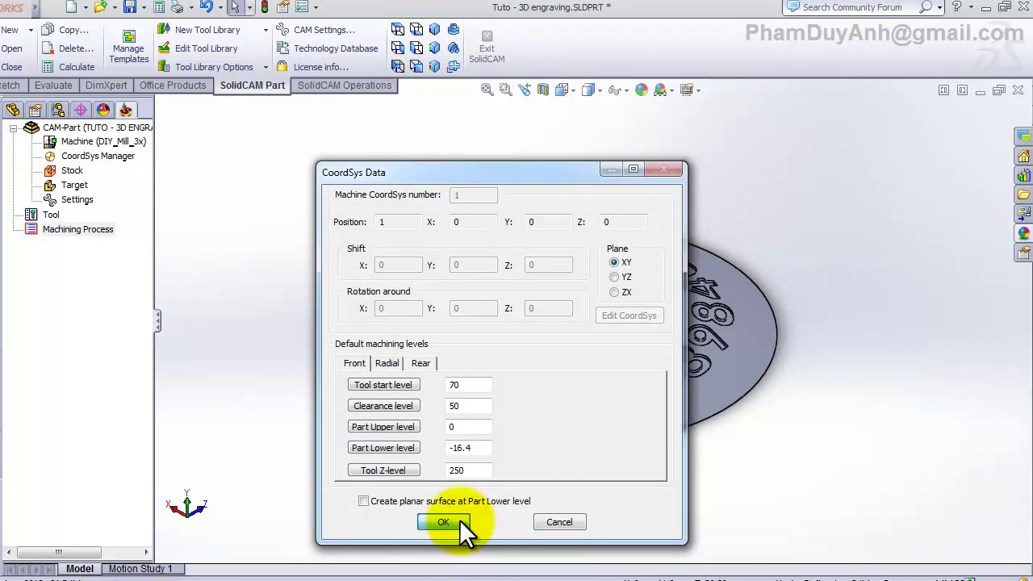
{"action": "left_click", "coordinate": [455, 520]}
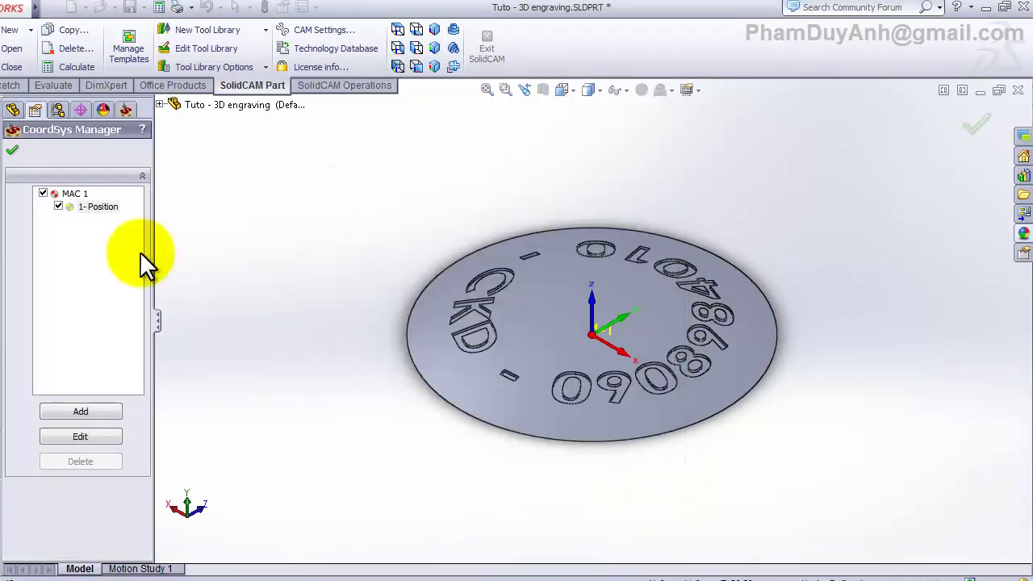
Define the CAM-Part stock as a 3D Model using only the Stock solid body
{"action": "left_click", "coordinate": [11, 148]}
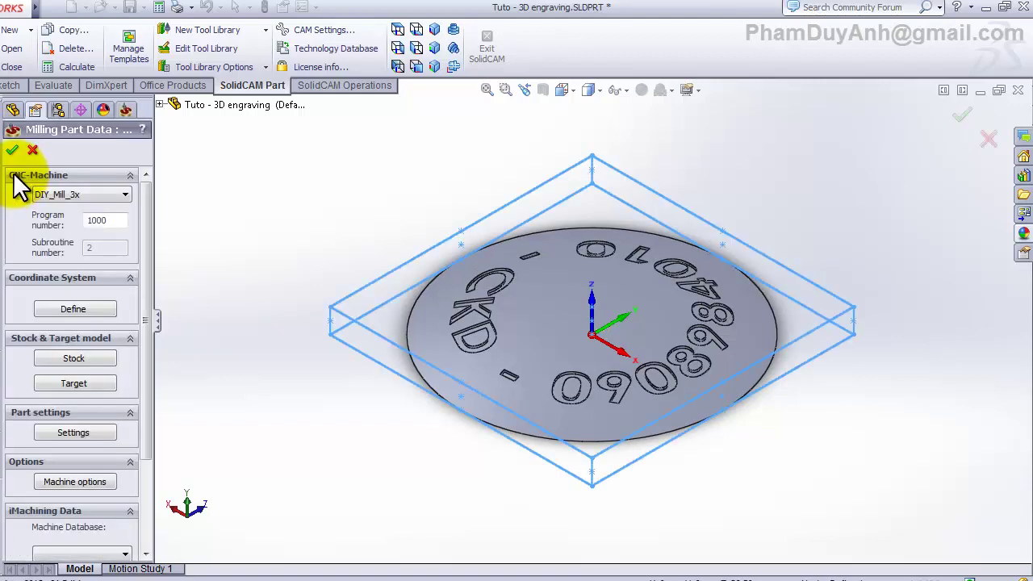
{"action": "left_click", "coordinate": [84, 361]}
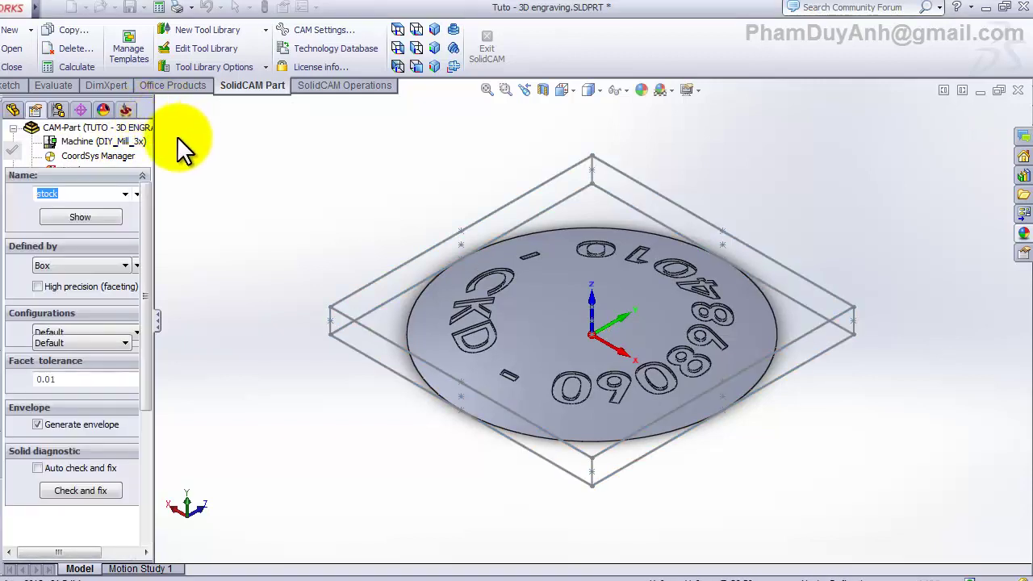
{"action": "left_click", "coordinate": [160, 105]}
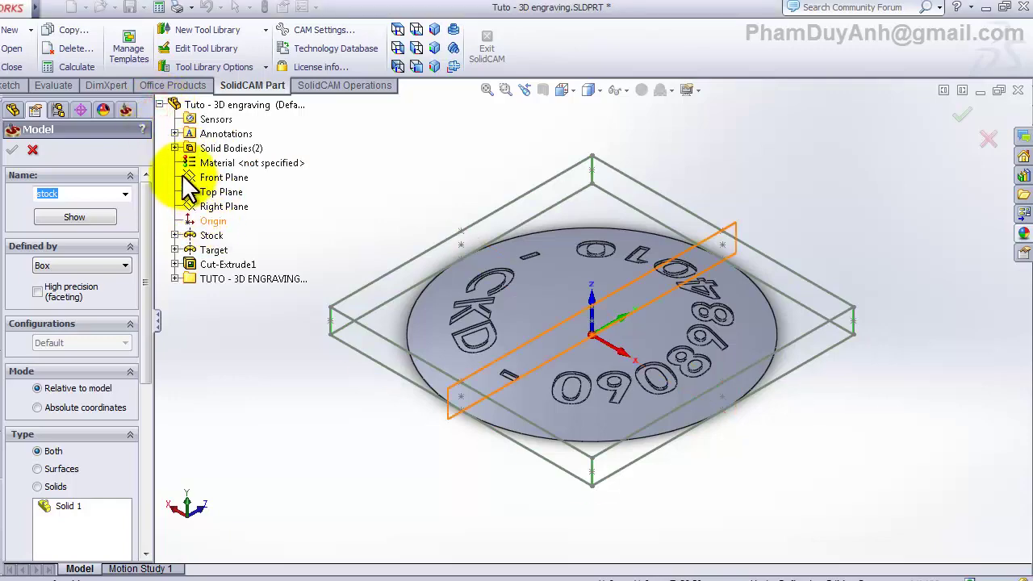
{"action": "left_click", "coordinate": [176, 148]}
{"action": "left_click", "coordinate": [217, 162]}
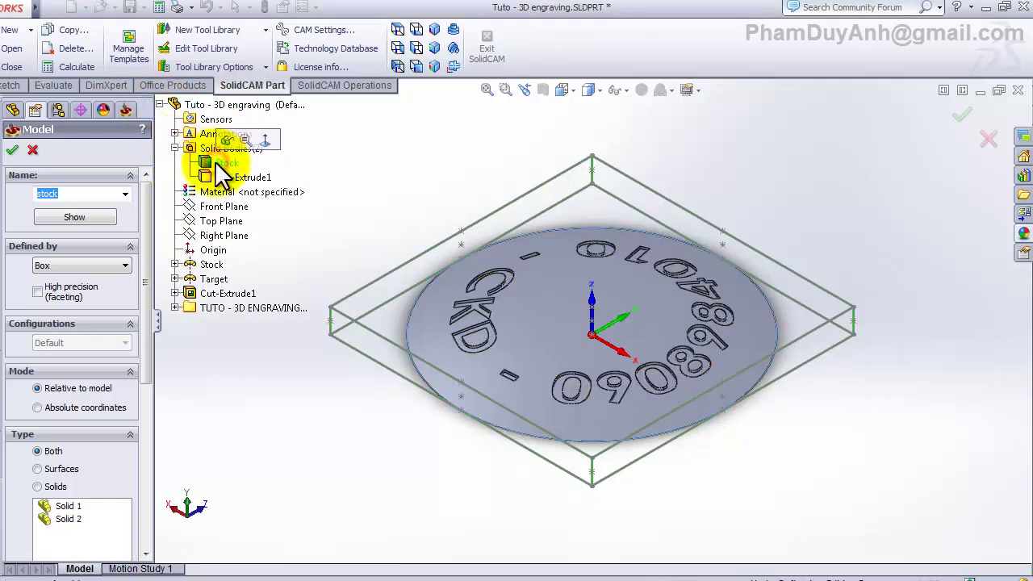
{"action": "right_click", "coordinate": [80, 508]}
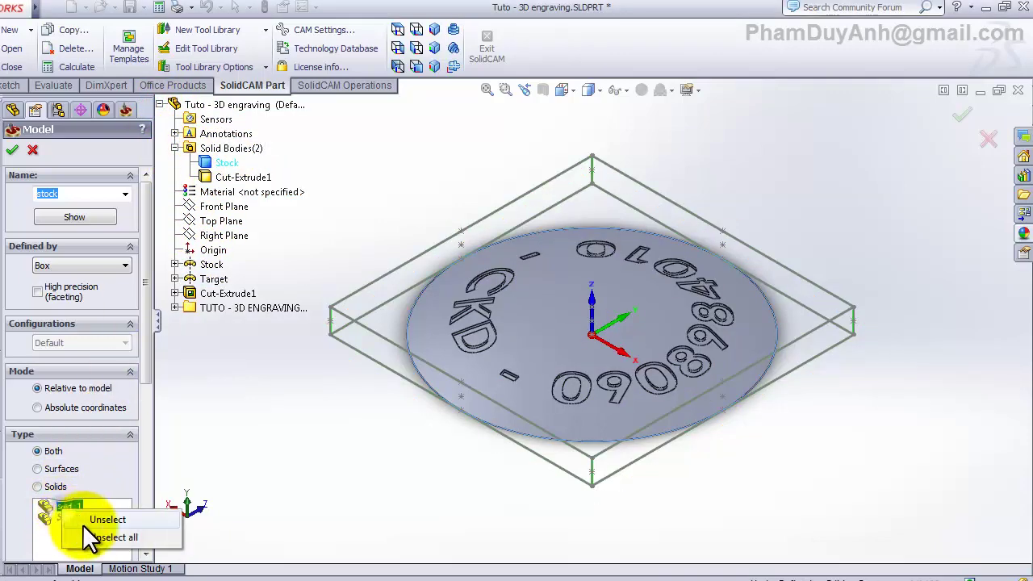
{"action": "left_click", "coordinate": [93, 537]}
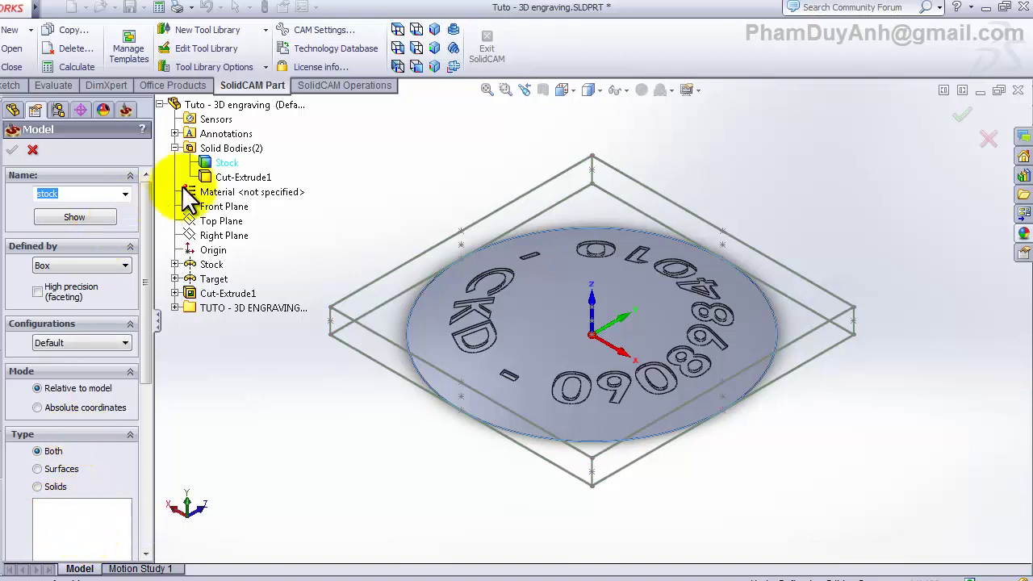
{"action": "left_click", "coordinate": [47, 266]}
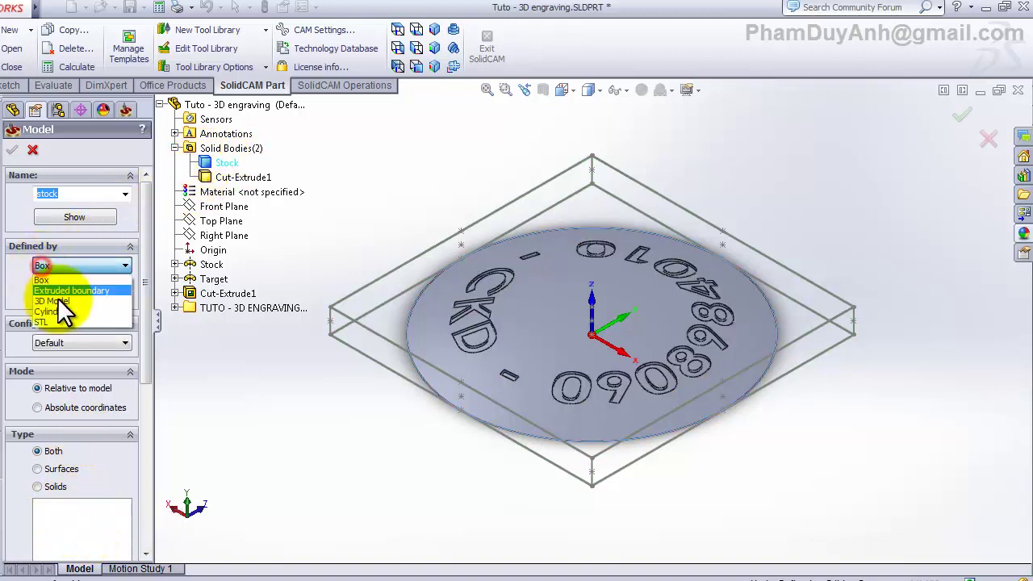
{"action": "left_click", "coordinate": [61, 301]}
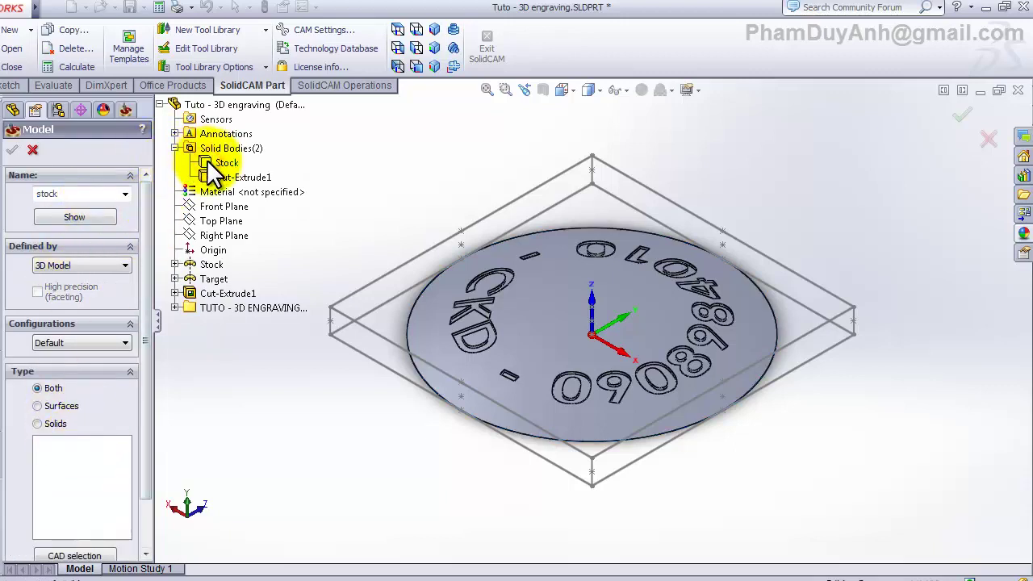
{"action": "left_click", "coordinate": [212, 165]}
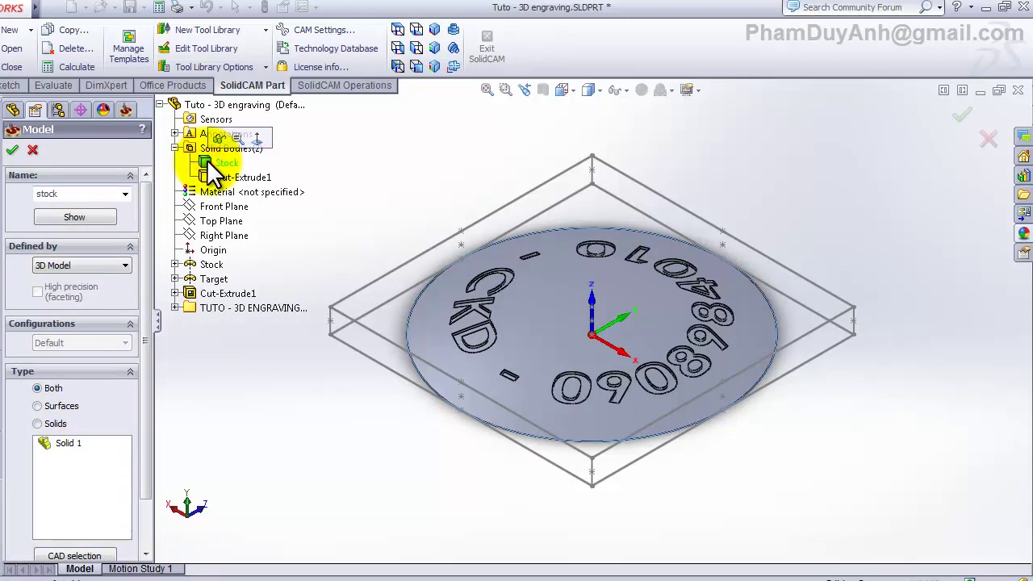
{"action": "left_click", "coordinate": [12, 150]}
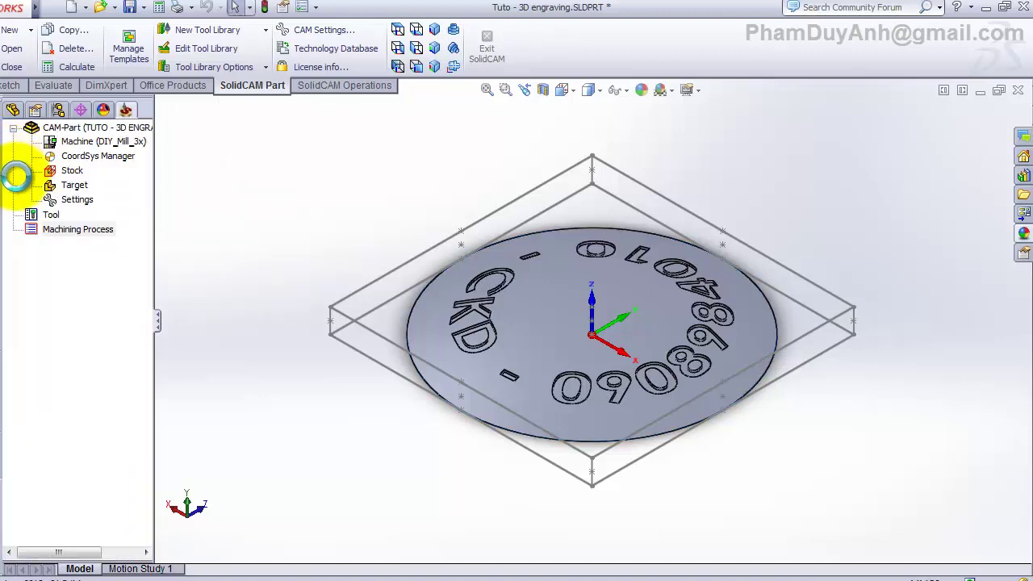
Set the target model to the Cut-Extrude1 body alone and confirm the milling part data
{"action": "left_click", "coordinate": [83, 382]}
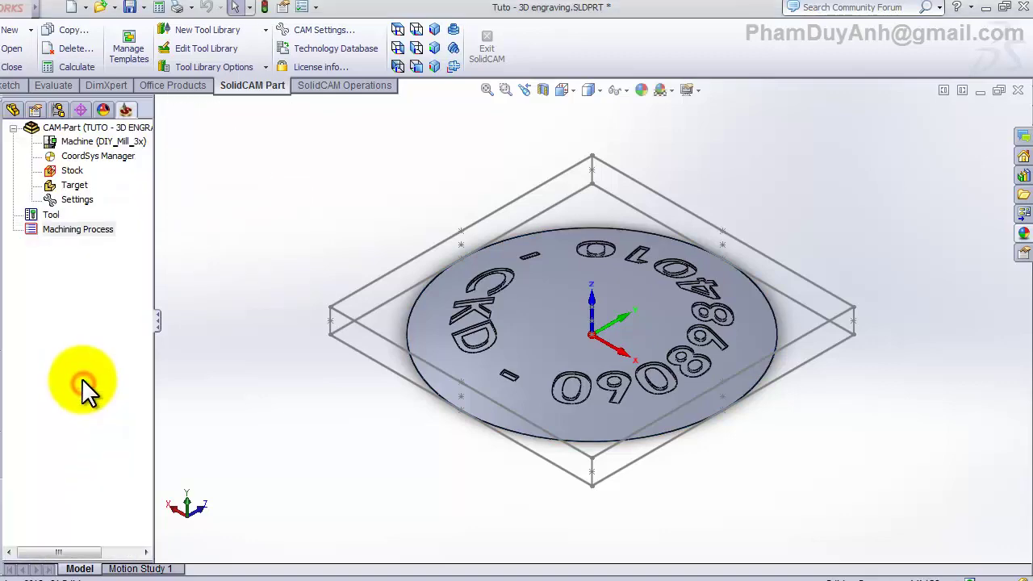
{"action": "right_click", "coordinate": [71, 364]}
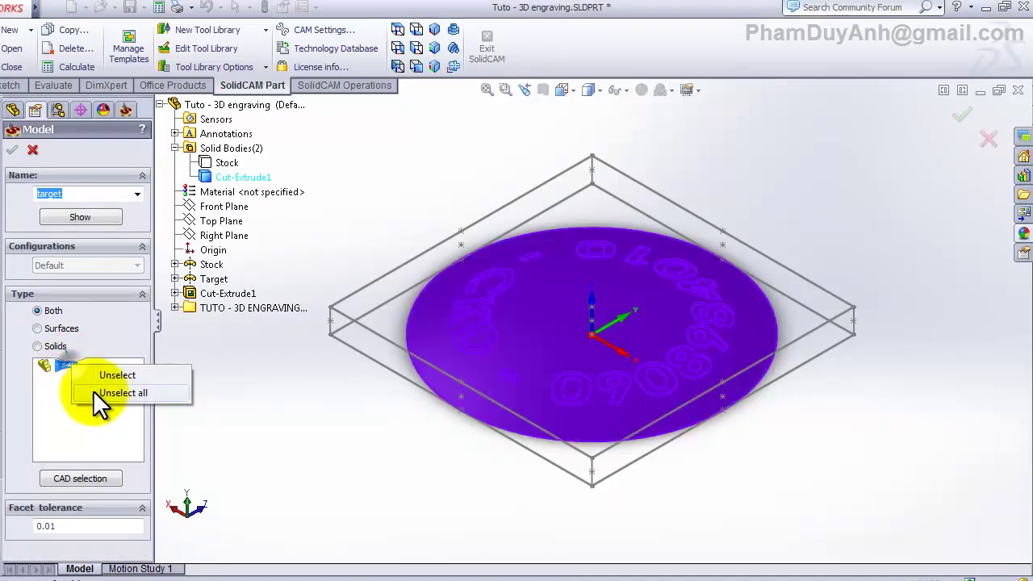
{"action": "left_click", "coordinate": [121, 393]}
{"action": "left_click", "coordinate": [217, 178]}
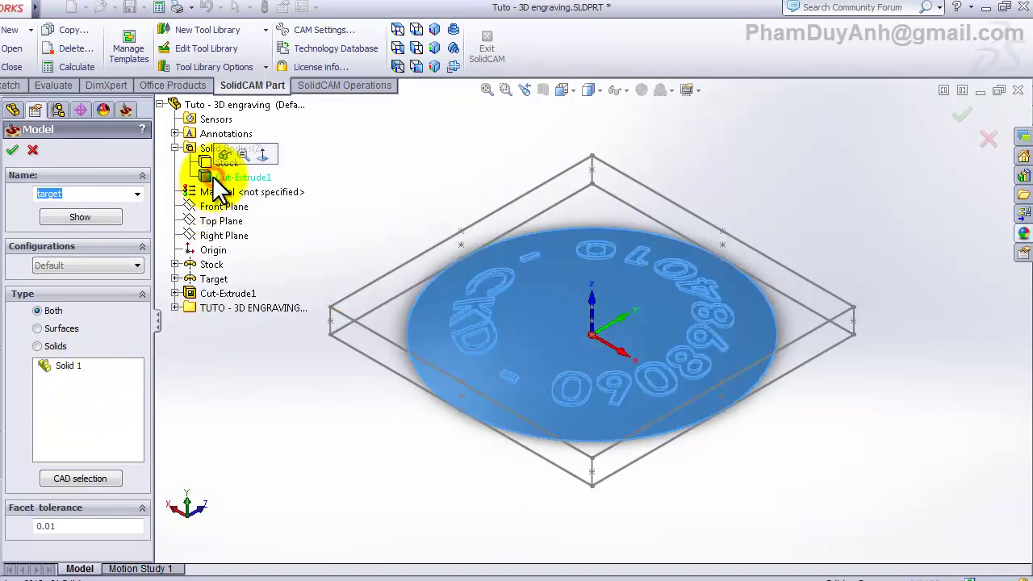
{"action": "left_click", "coordinate": [13, 150]}
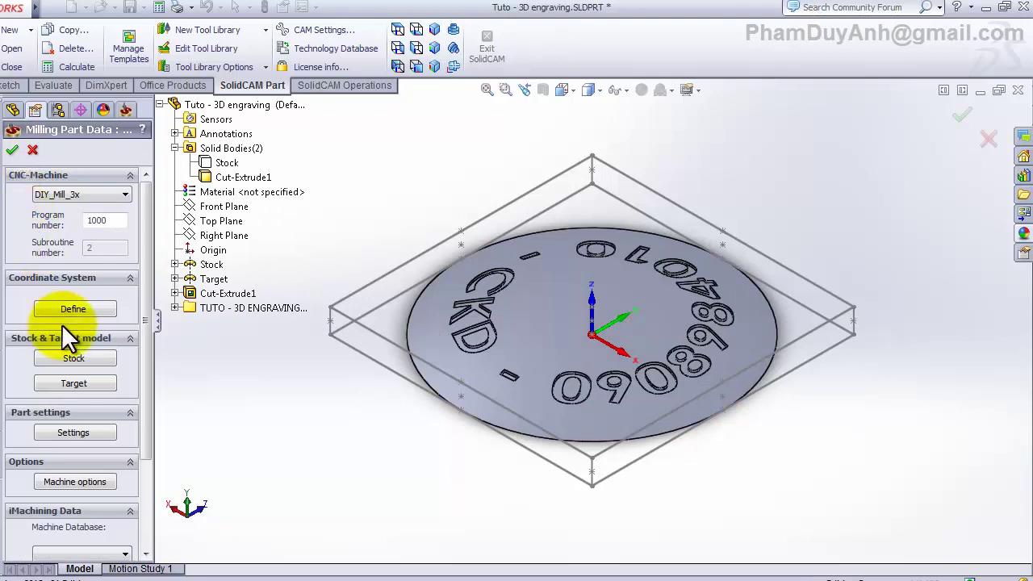
{"action": "right_click", "coordinate": [218, 178]}
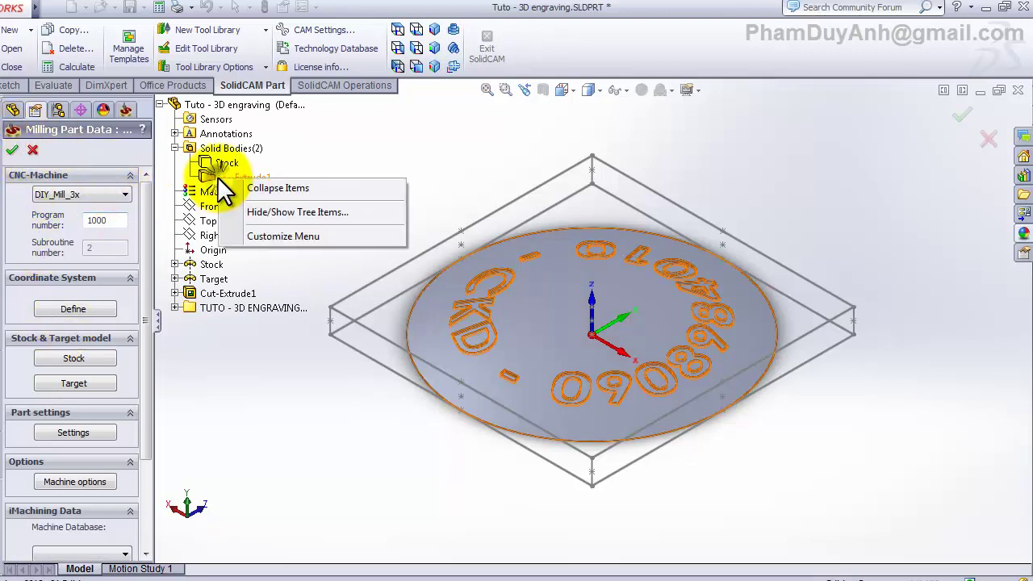
{"action": "right_click", "coordinate": [194, 293]}
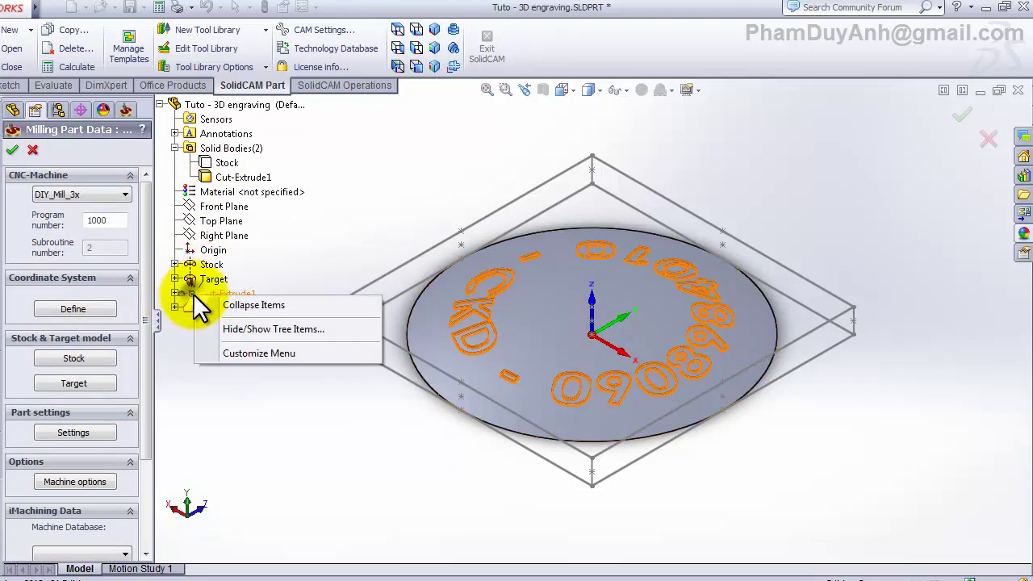
{"action": "left_click", "coordinate": [23, 161]}
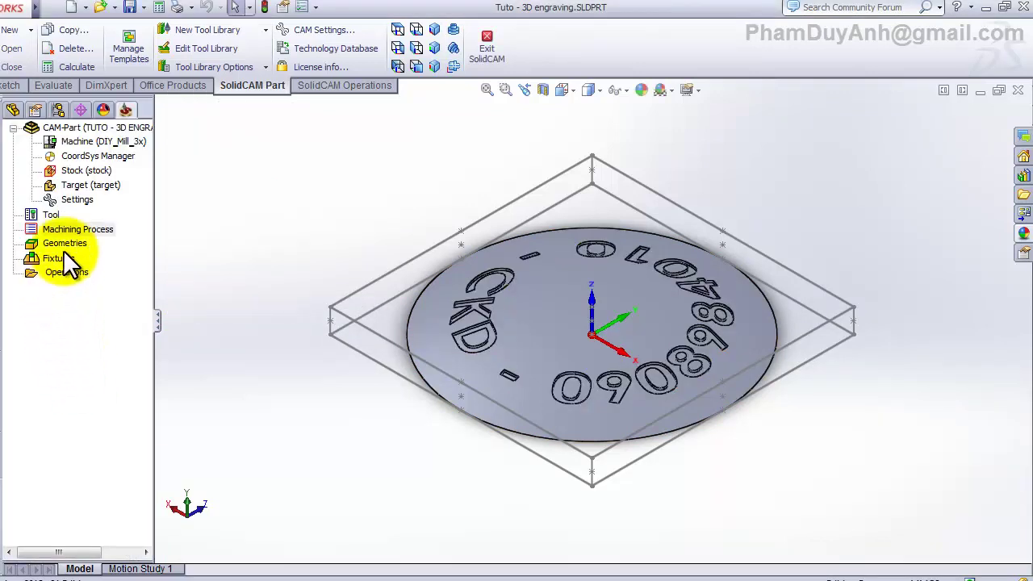
Hide the Cut-Extrude1 disc body and the SolidCAM stock box sketch
{"action": "left_click", "coordinate": [13, 110]}
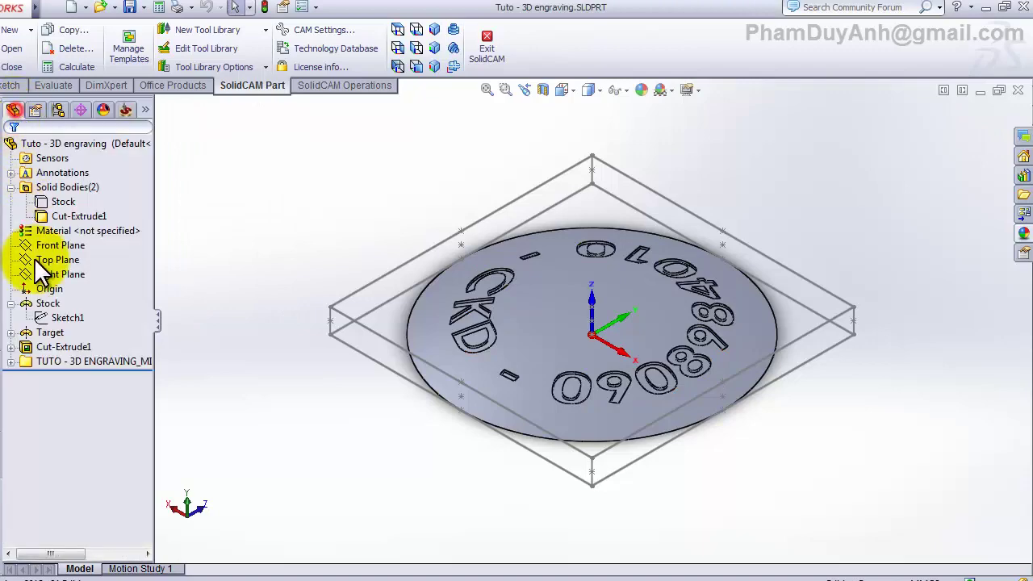
{"action": "right_click", "coordinate": [34, 347]}
{"action": "left_click", "coordinate": [41, 325]}
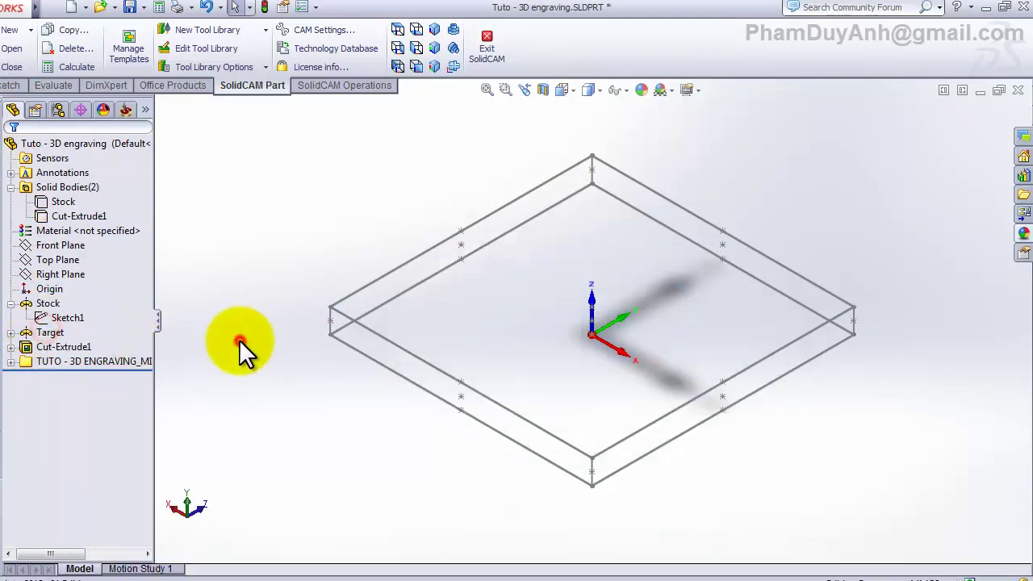
{"action": "left_click", "coordinate": [17, 361]}
{"action": "right_click", "coordinate": [73, 402]}
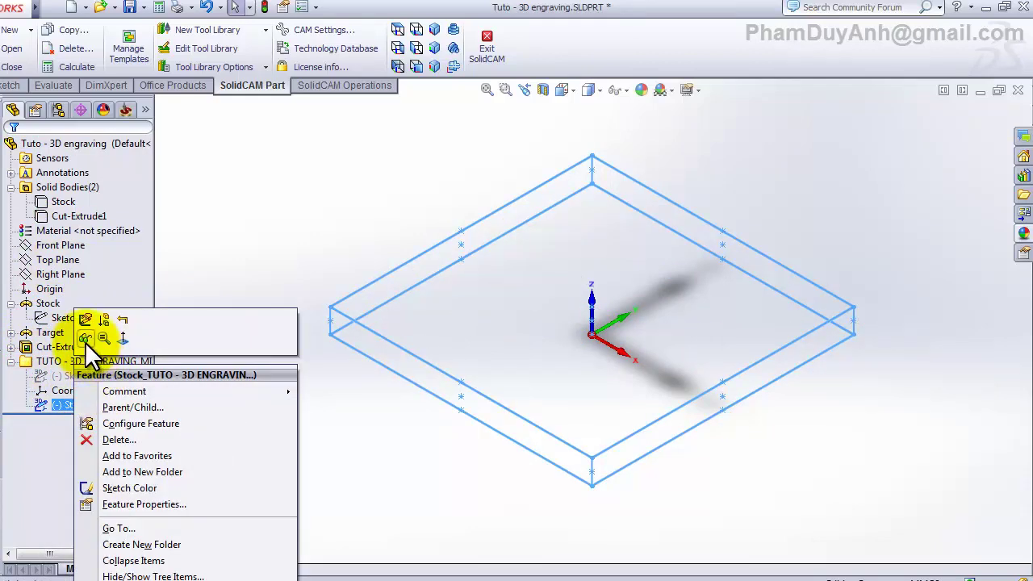
{"action": "left_click", "coordinate": [85, 344]}
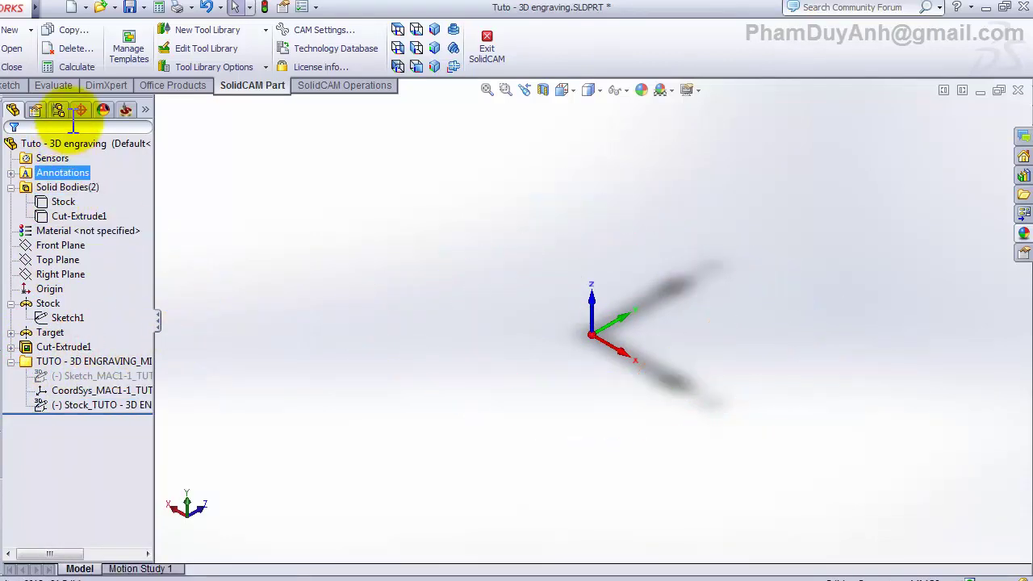
{"action": "left_click", "coordinate": [126, 110]}
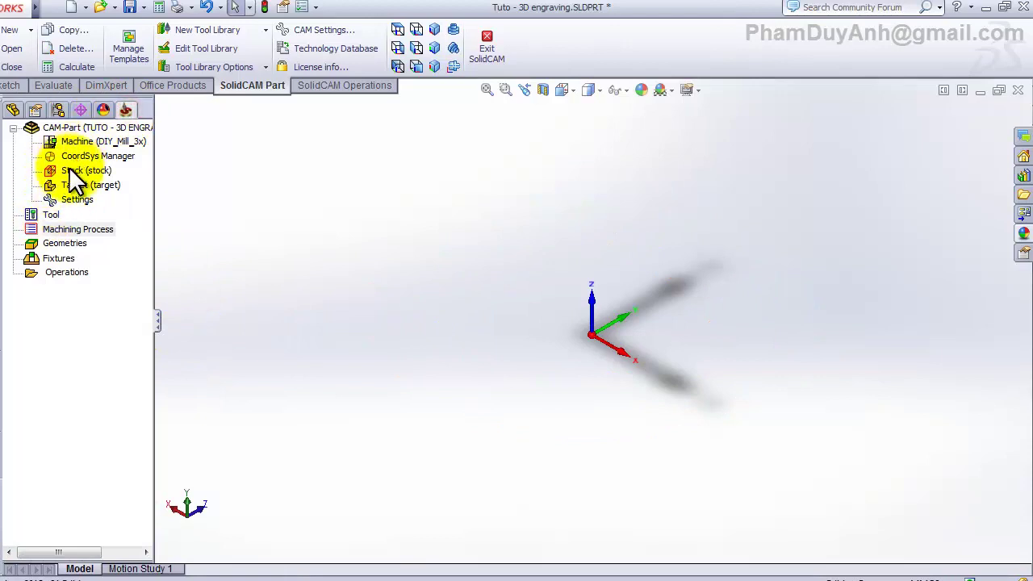
Preview the Stock and Target model definitions, closing each afterwards
{"action": "double_click", "coordinate": [70, 168]}
{"action": "left_click", "coordinate": [65, 214]}
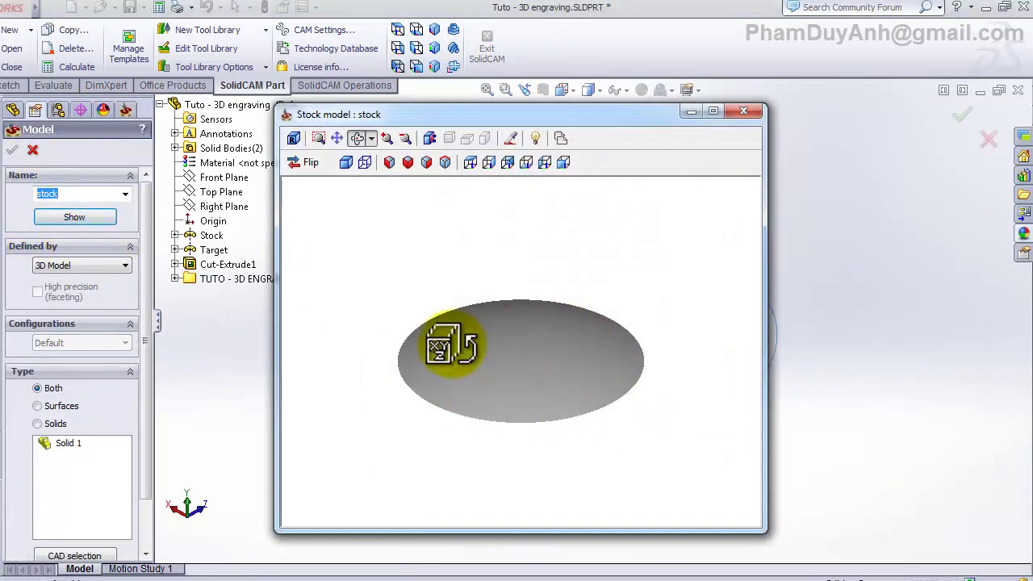
{"action": "left_click", "coordinate": [743, 112]}
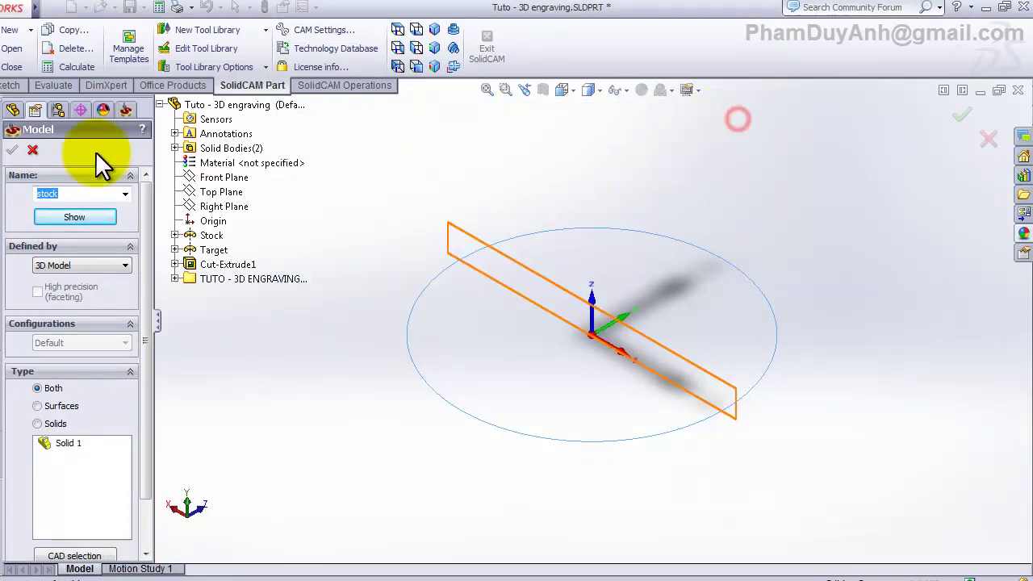
{"action": "left_click", "coordinate": [33, 150]}
{"action": "left_click", "coordinate": [59, 186]}
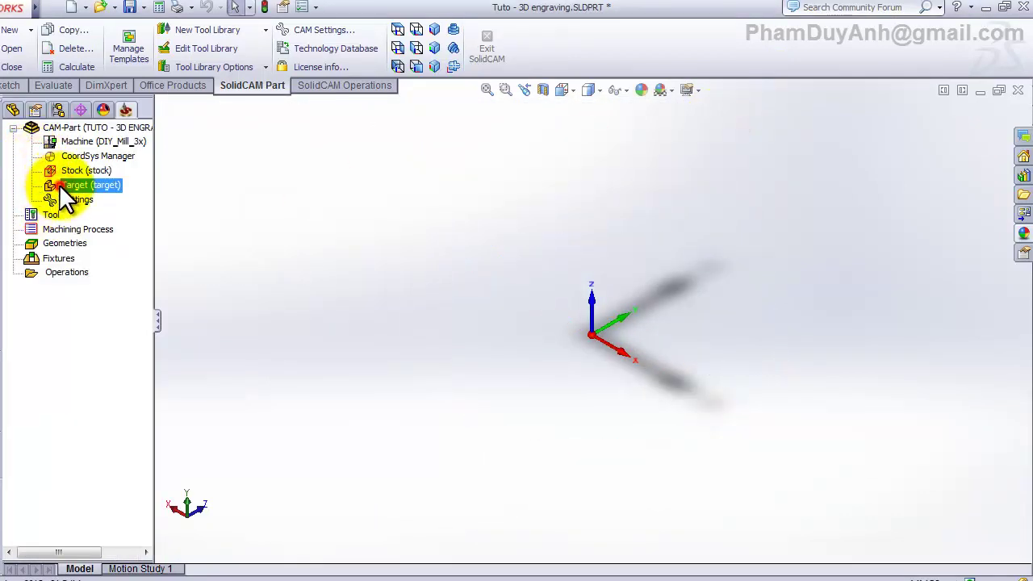
{"action": "double_click", "coordinate": [59, 184]}
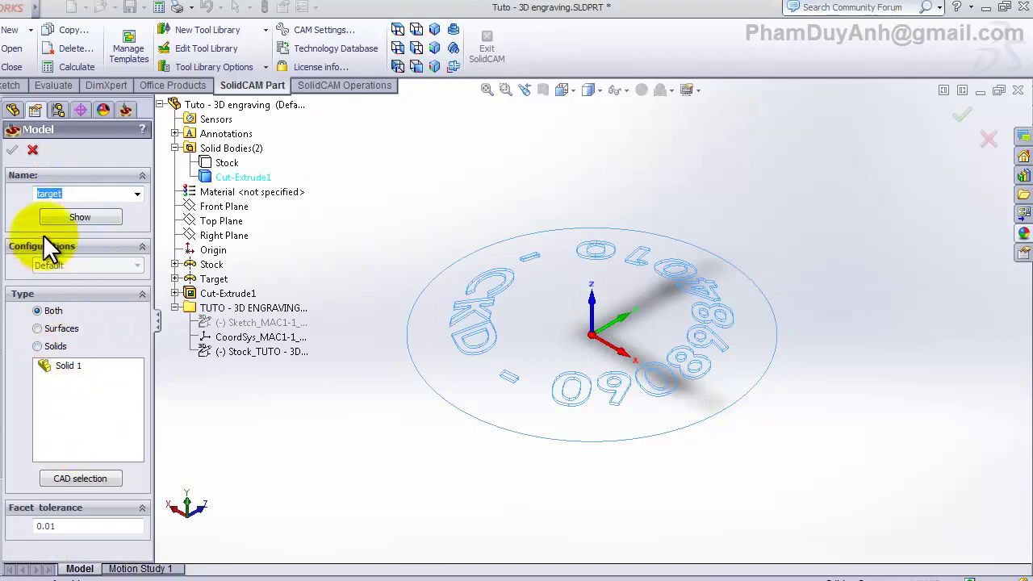
{"action": "left_click", "coordinate": [69, 217]}
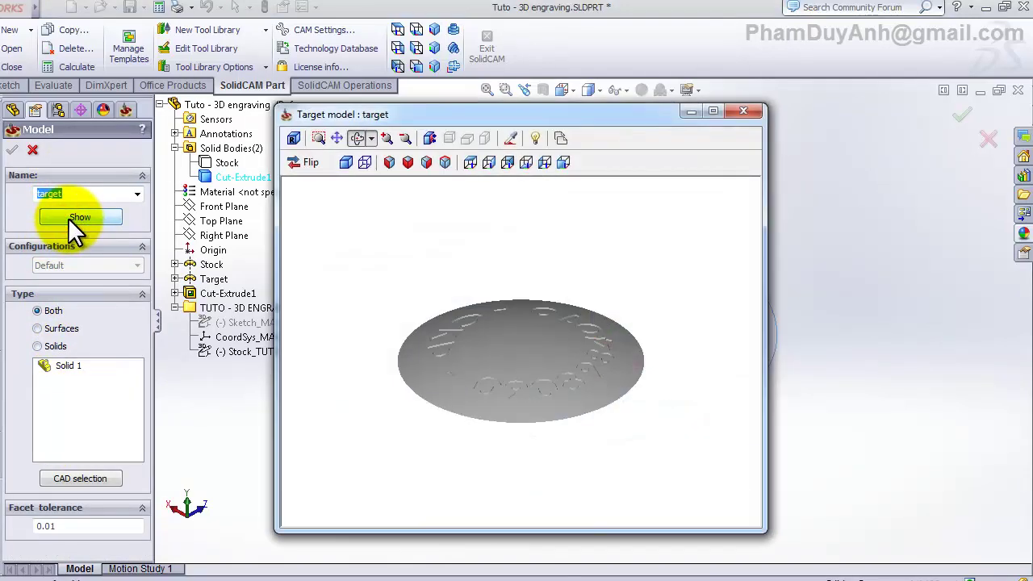
{"action": "left_click", "coordinate": [743, 111]}
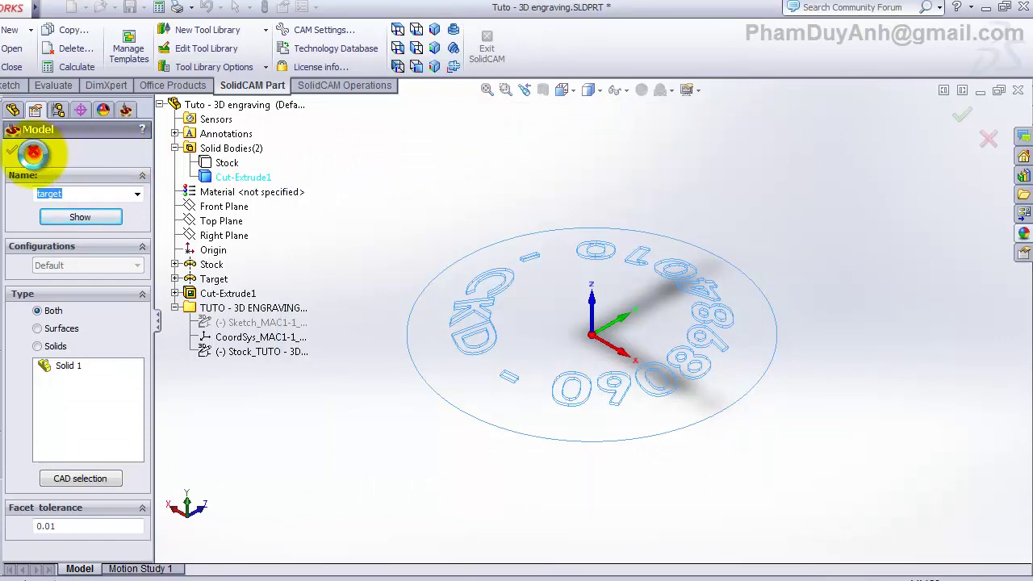
{"action": "left_click", "coordinate": [33, 153]}
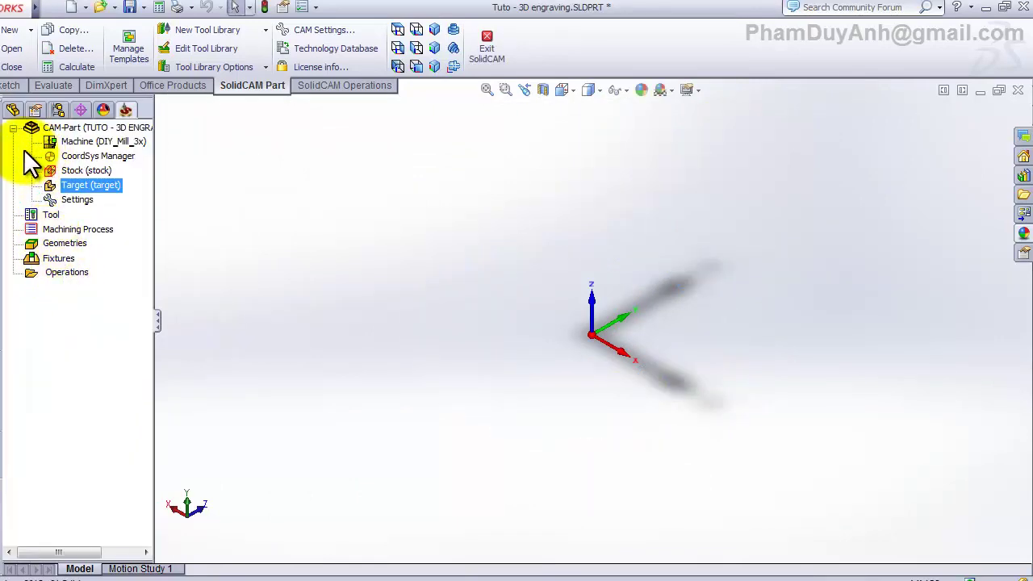
Show the engraved Target disc body again in the FeatureManager tree
{"action": "left_click", "coordinate": [13, 109]}
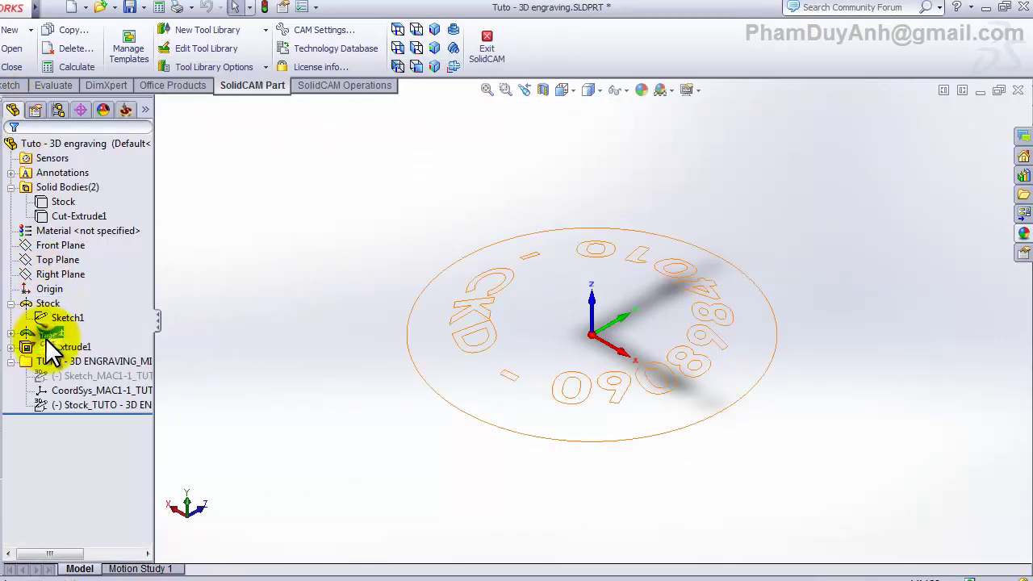
{"action": "right_click", "coordinate": [45, 338]}
{"action": "left_click", "coordinate": [65, 312]}
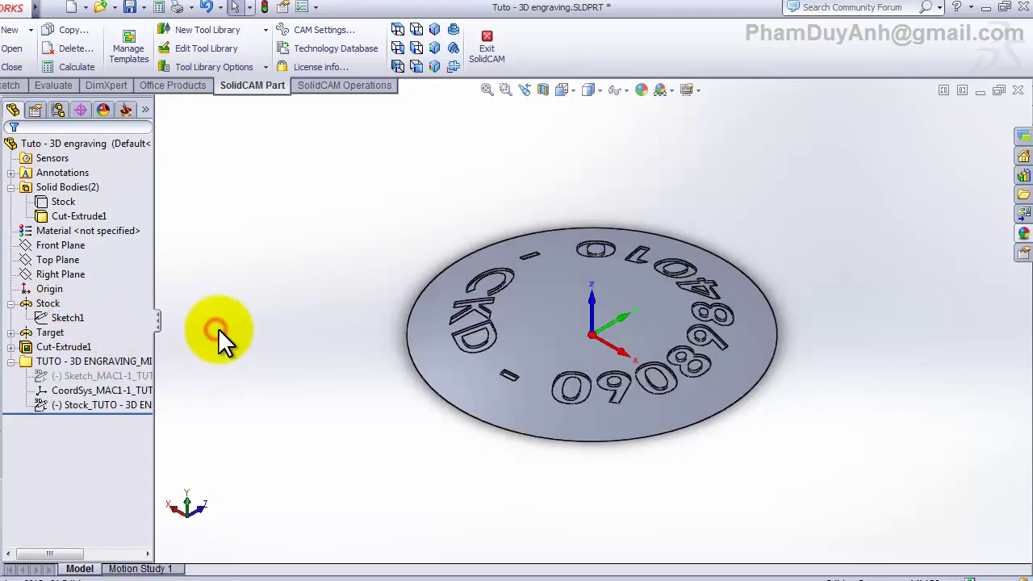
{"action": "left_click", "coordinate": [125, 109]}
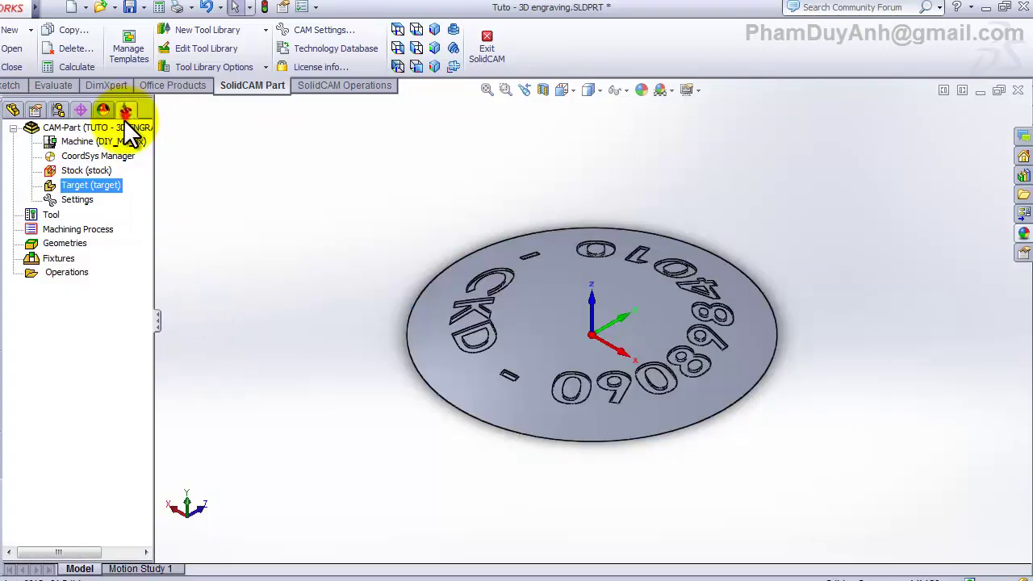
Add an Engraving operation using 3D Engraving technology and target geometry, starting a new engraving geometry
{"action": "right_click", "coordinate": [71, 274]}
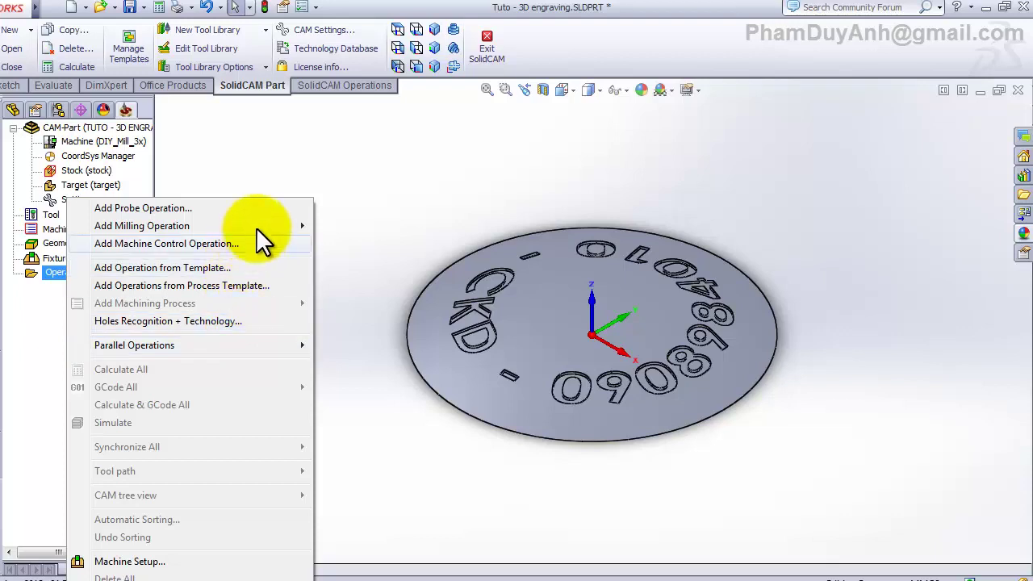
{"action": "mouse_move", "coordinate": [142, 226]}
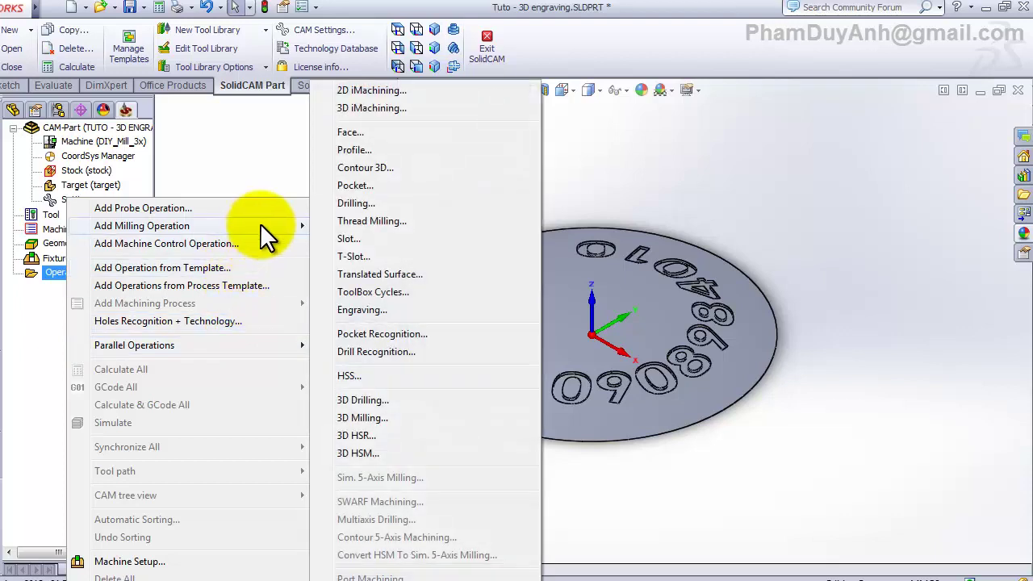
{"action": "left_click", "coordinate": [359, 310]}
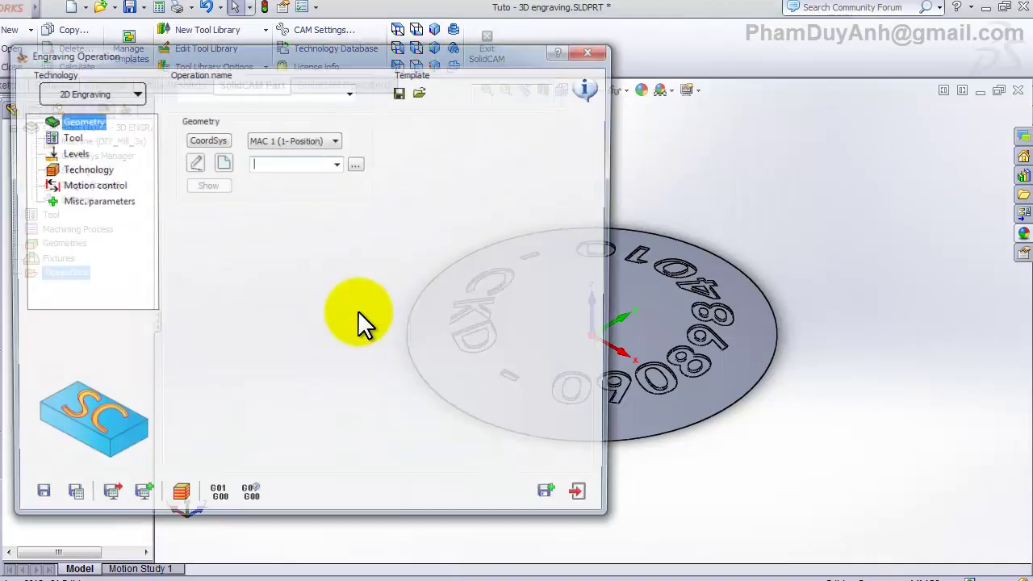
{"action": "left_click", "coordinate": [117, 91]}
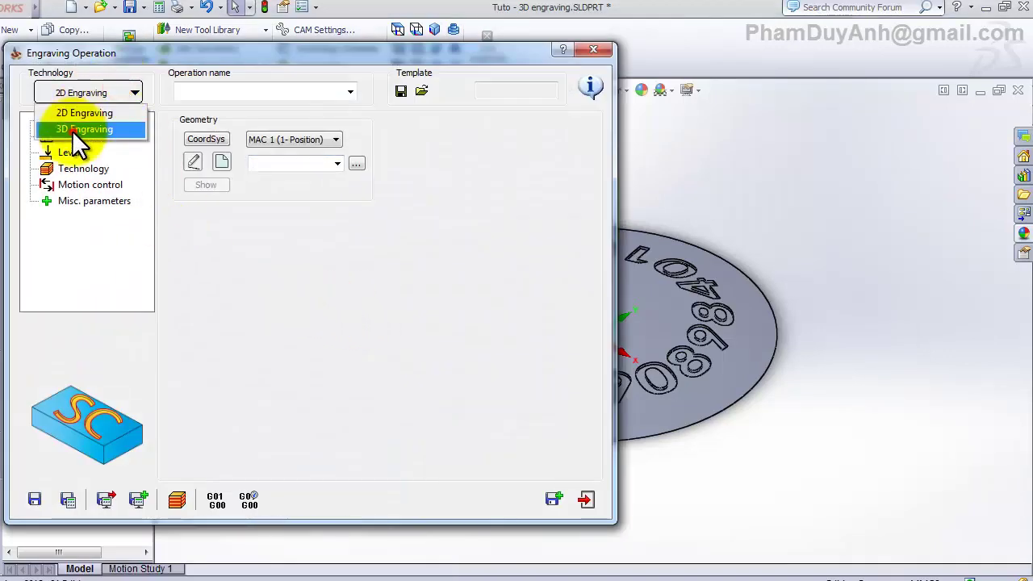
{"action": "left_click", "coordinate": [81, 130]}
{"action": "left_click", "coordinate": [334, 160]}
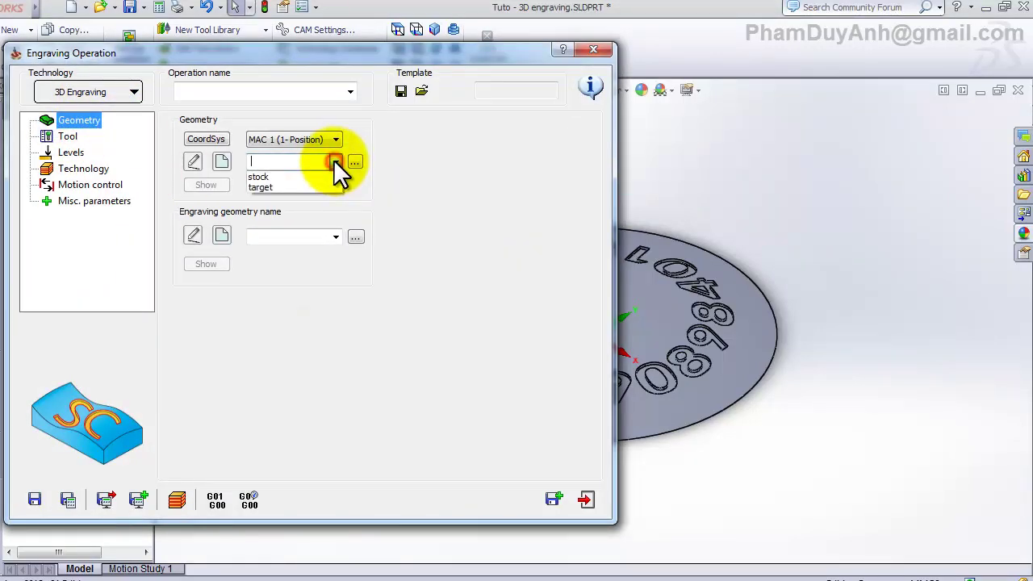
{"action": "left_click", "coordinate": [254, 180]}
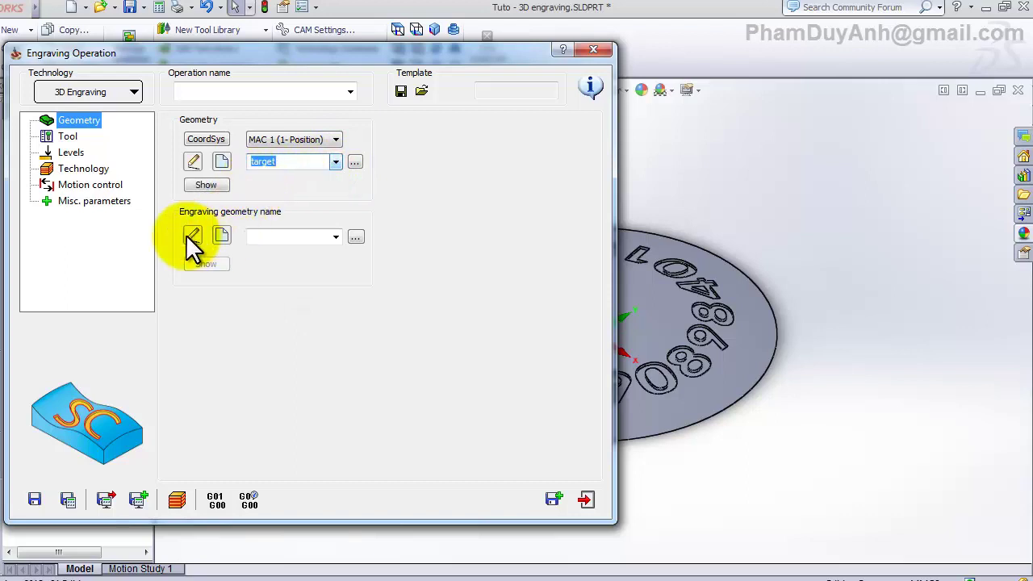
{"action": "left_click", "coordinate": [221, 233]}
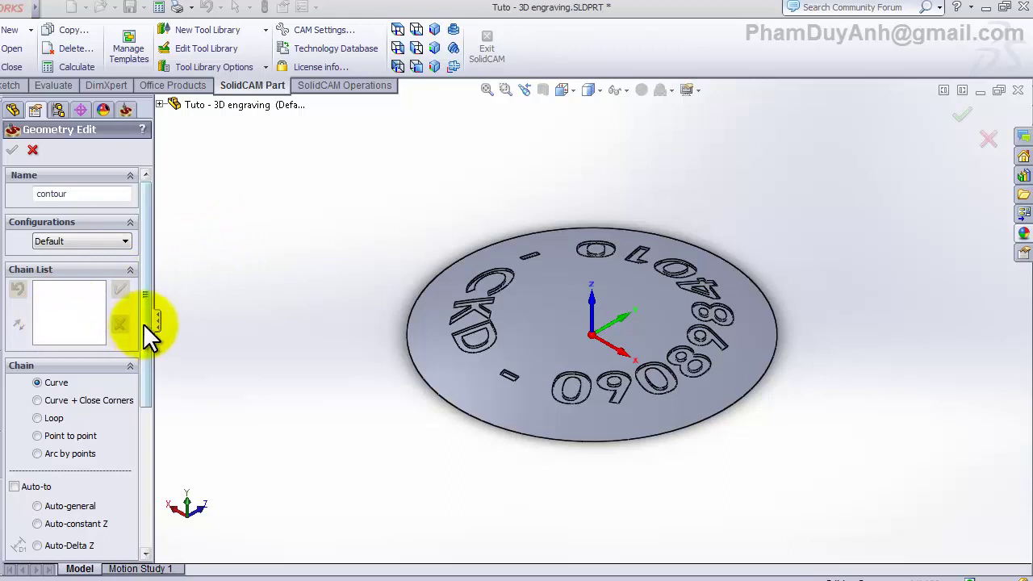
Pick the chains for the letters D, K, C, the first dash and O
{"action": "left_click_drag", "start_coordinate": [145, 327], "coordinate": [149, 454]}
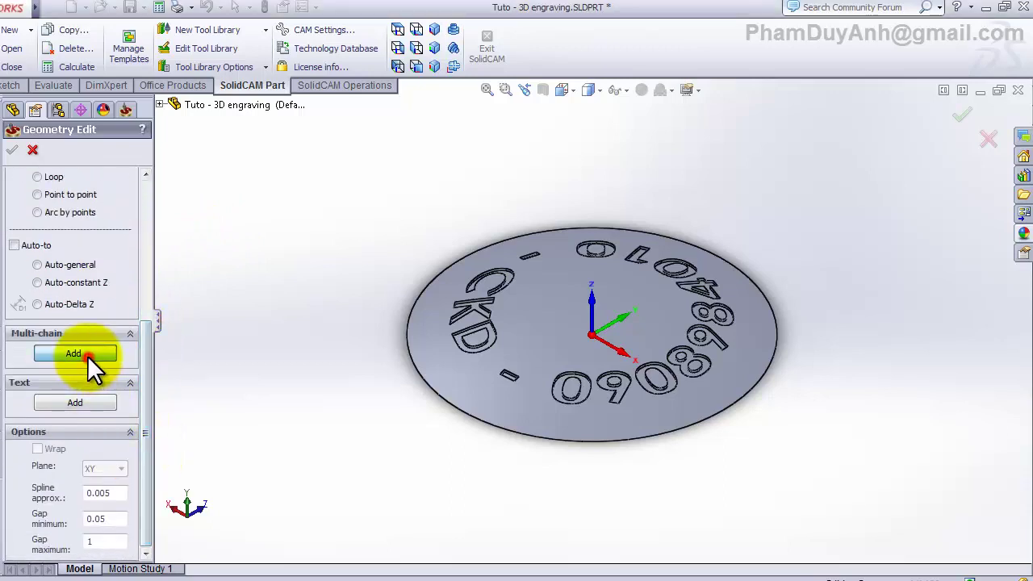
{"action": "left_click", "coordinate": [87, 355]}
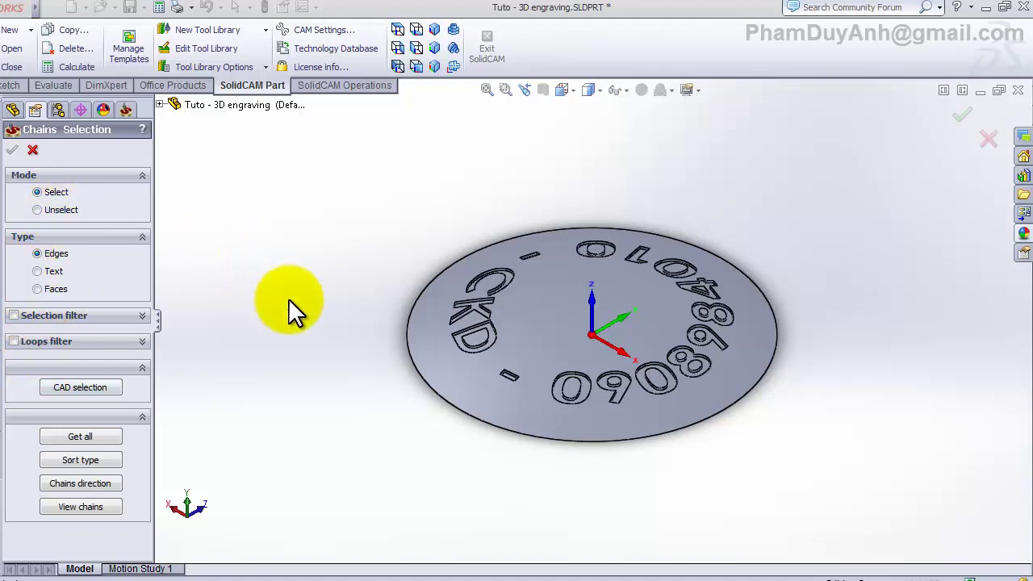
{"action": "scroll", "coordinate": [517, 323], "scroll_direction": "down", "scroll_amount": 5}
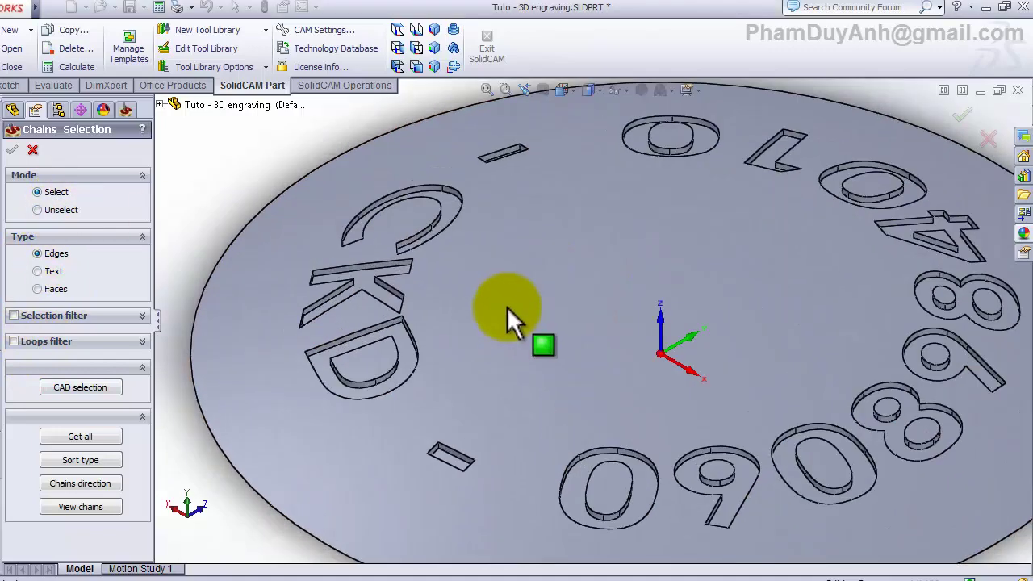
{"action": "left_click", "coordinate": [404, 355]}
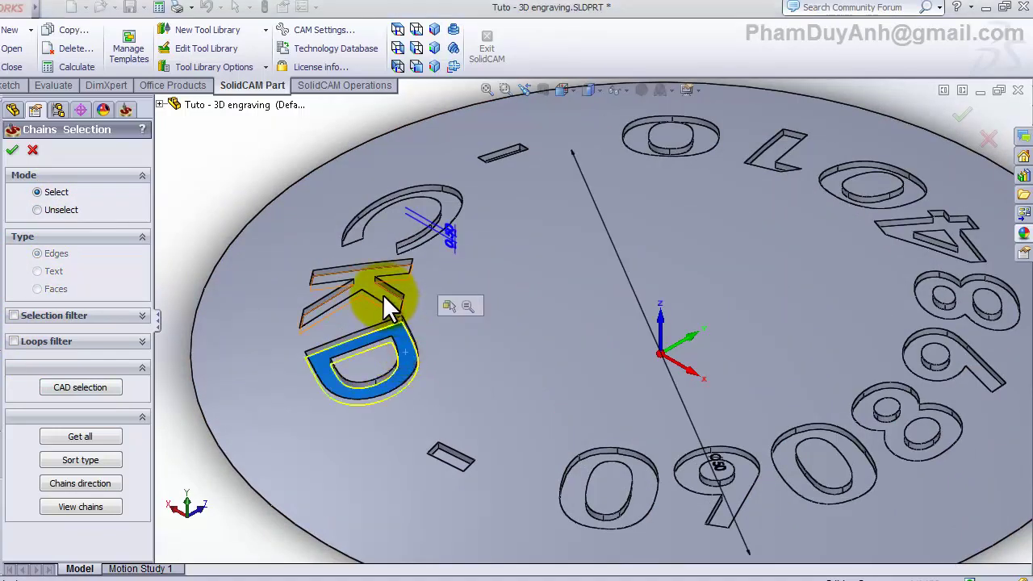
{"action": "left_click", "coordinate": [384, 297]}
{"action": "left_click", "coordinate": [356, 234]}
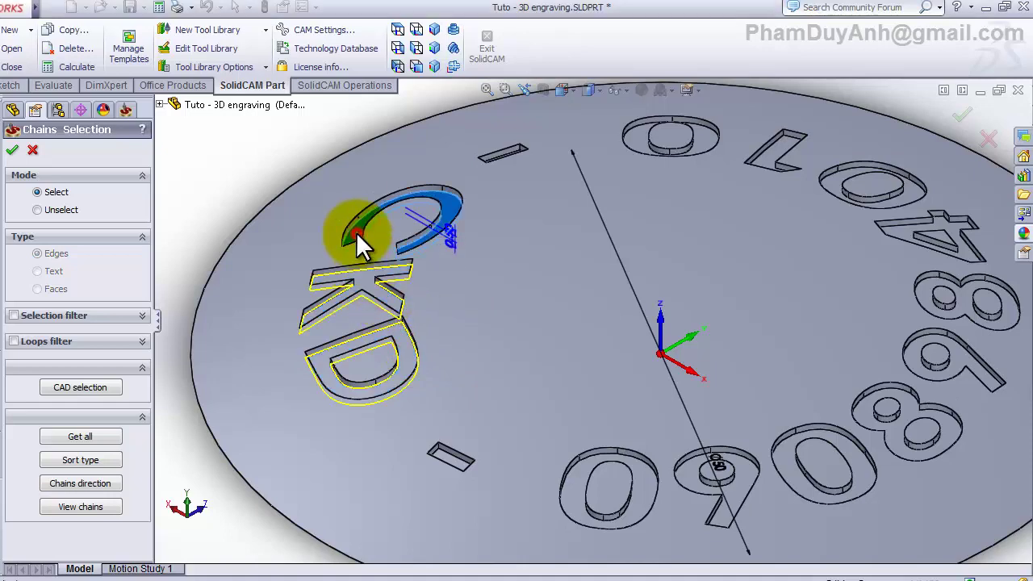
{"action": "scroll", "coordinate": [520, 190], "scroll_direction": "down", "scroll_amount": 1}
{"action": "scroll", "coordinate": [530, 173], "scroll_direction": "down", "scroll_amount": 3}
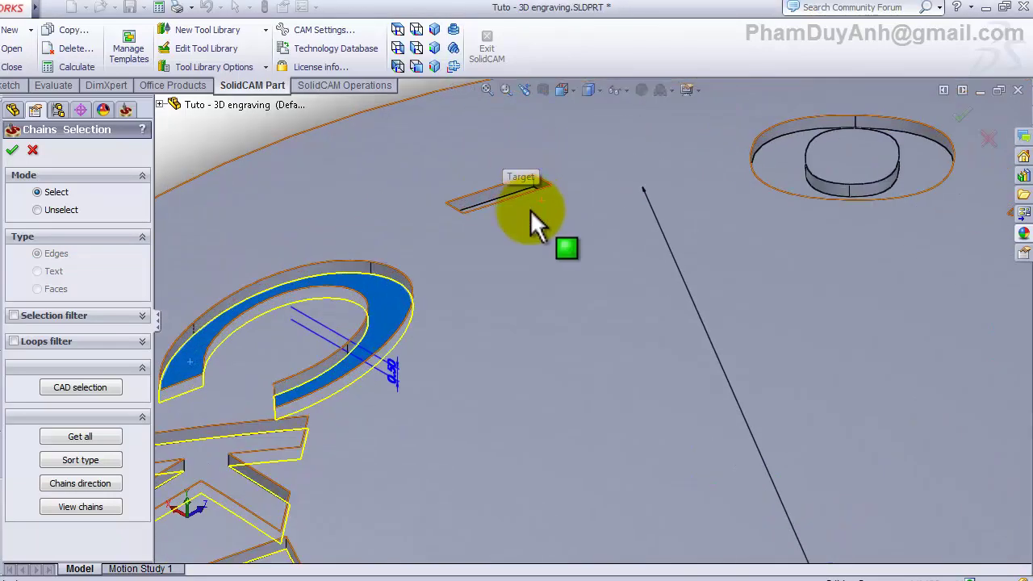
{"action": "middle_click_drag", "start_coordinate": [532, 224], "coordinate": [530, 231]}
{"action": "left_click", "coordinate": [527, 201]}
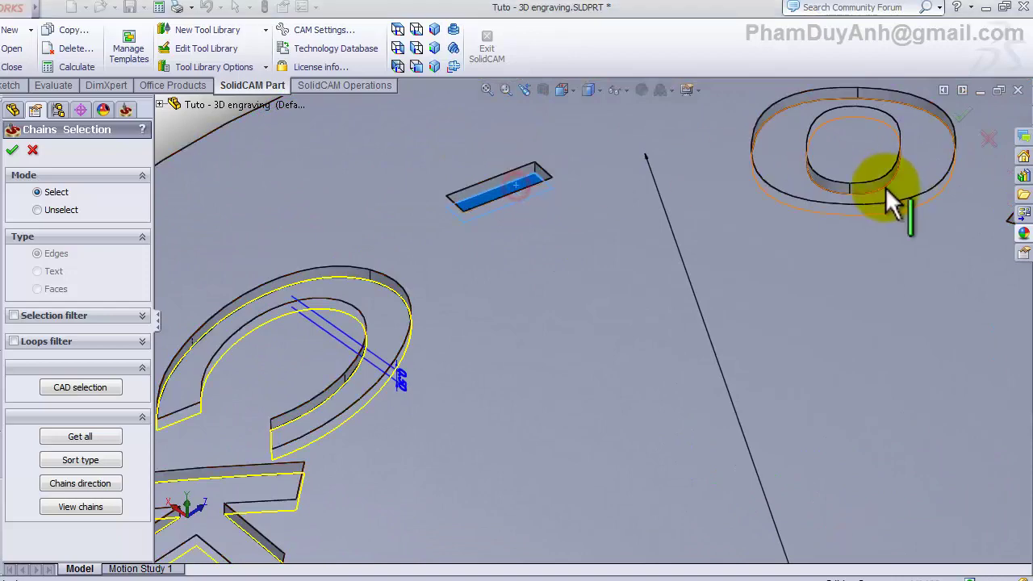
{"action": "left_click", "coordinate": [783, 166]}
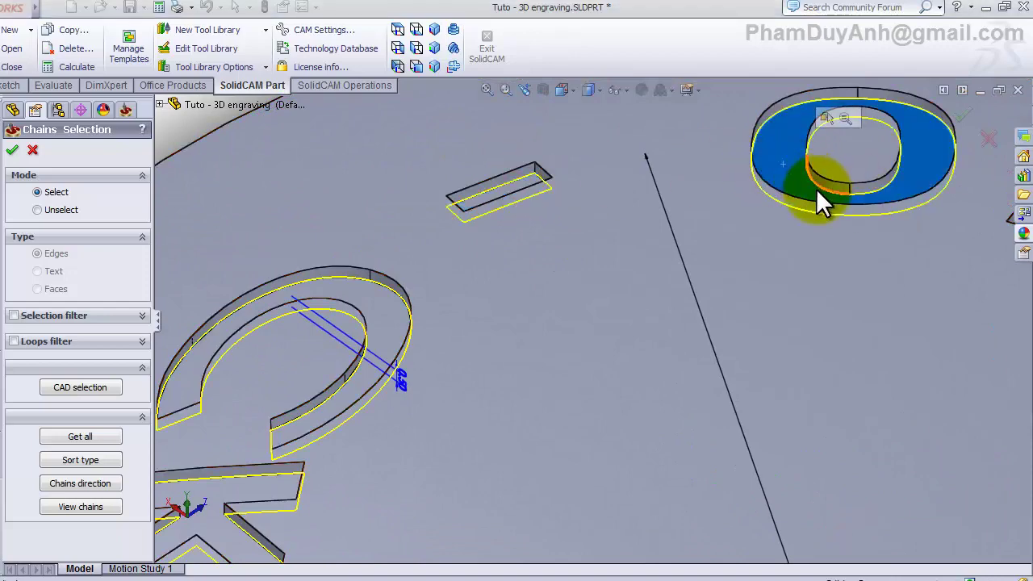
{"action": "scroll", "coordinate": [743, 248], "scroll_direction": "up", "scroll_amount": 5}
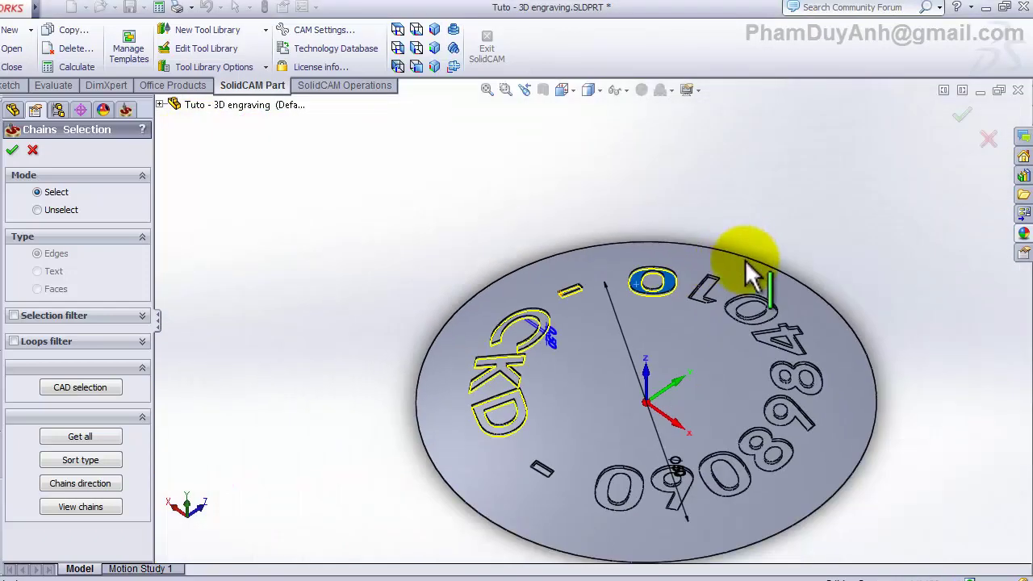
{"action": "scroll", "coordinate": [744, 260], "scroll_direction": "down", "scroll_amount": 3}
{"action": "left_click", "coordinate": [580, 322]}
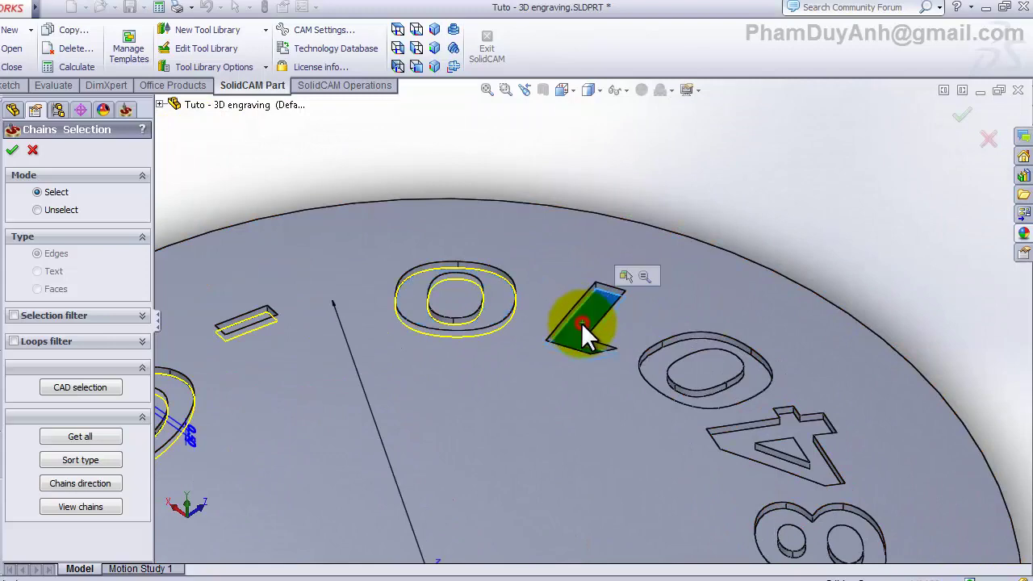
{"action": "left_click", "coordinate": [663, 361]}
{"action": "left_click", "coordinate": [739, 440]}
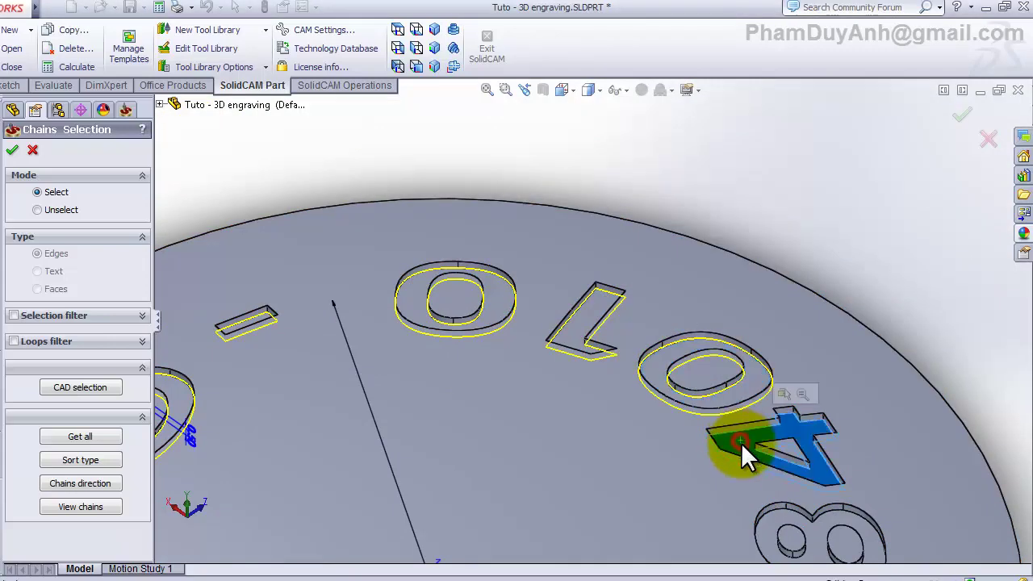
{"action": "left_click", "coordinate": [773, 539]}
{"action": "scroll", "coordinate": [779, 500], "scroll_direction": "up", "scroll_amount": 3}
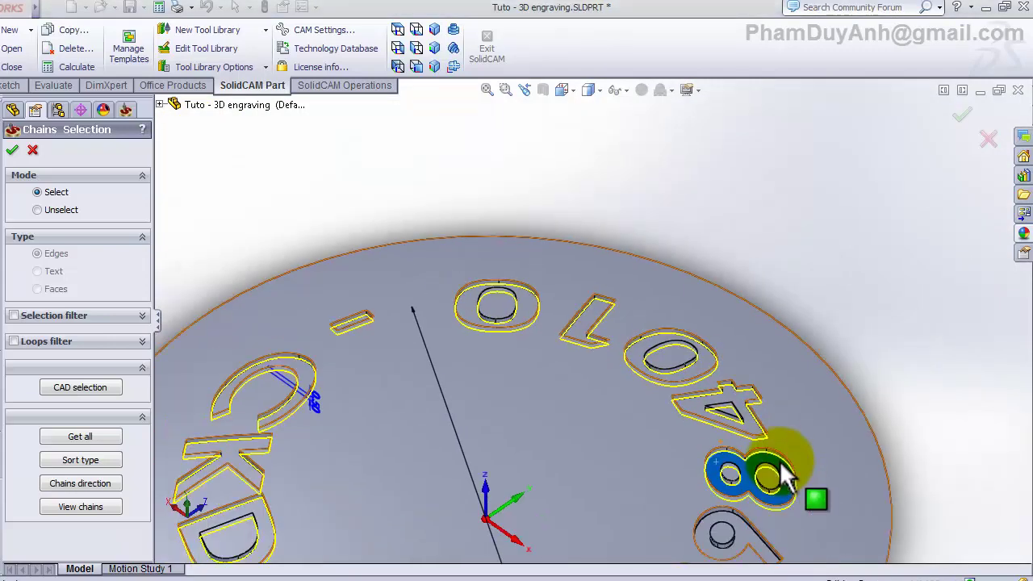
{"action": "scroll", "coordinate": [783, 476], "scroll_direction": "down", "scroll_amount": 2}
{"action": "left_click", "coordinate": [747, 542]}
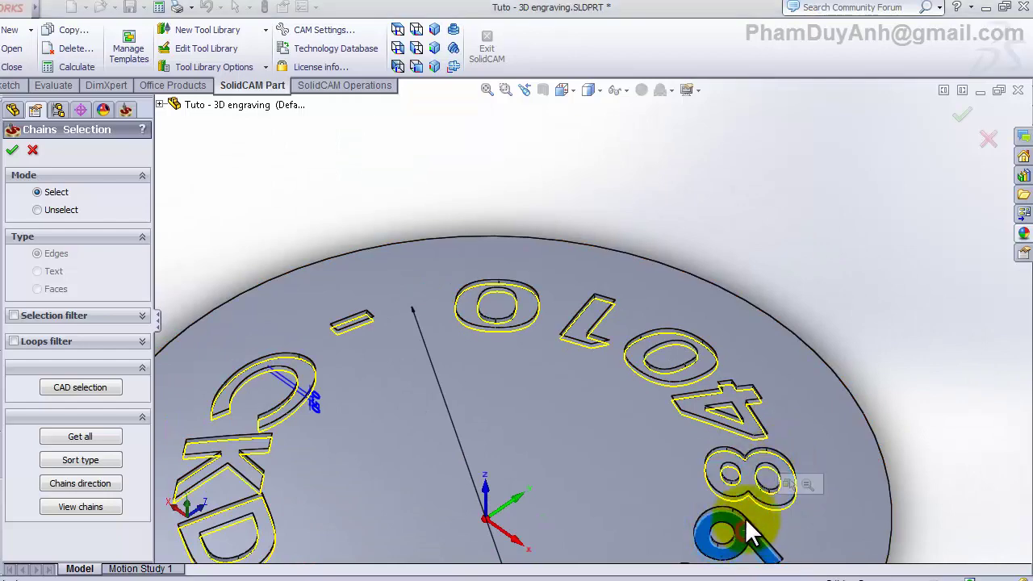
{"action": "scroll", "coordinate": [895, 367], "scroll_direction": "up", "scroll_amount": 4}
{"action": "scroll", "coordinate": [644, 436], "scroll_direction": "down", "scroll_amount": 3}
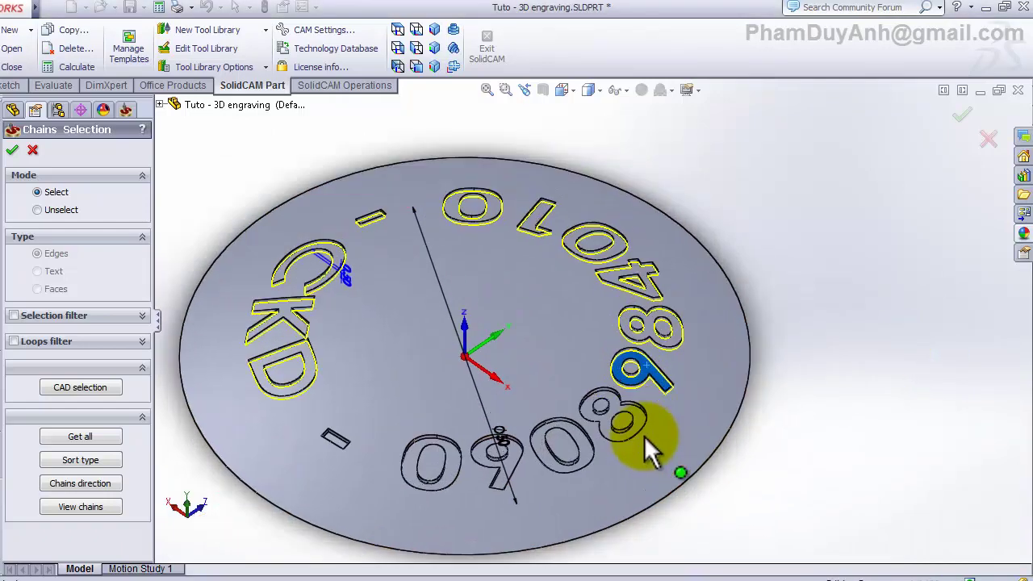
{"action": "scroll", "coordinate": [626, 386], "scroll_direction": "down", "scroll_amount": 3}
{"action": "left_click", "coordinate": [619, 369]}
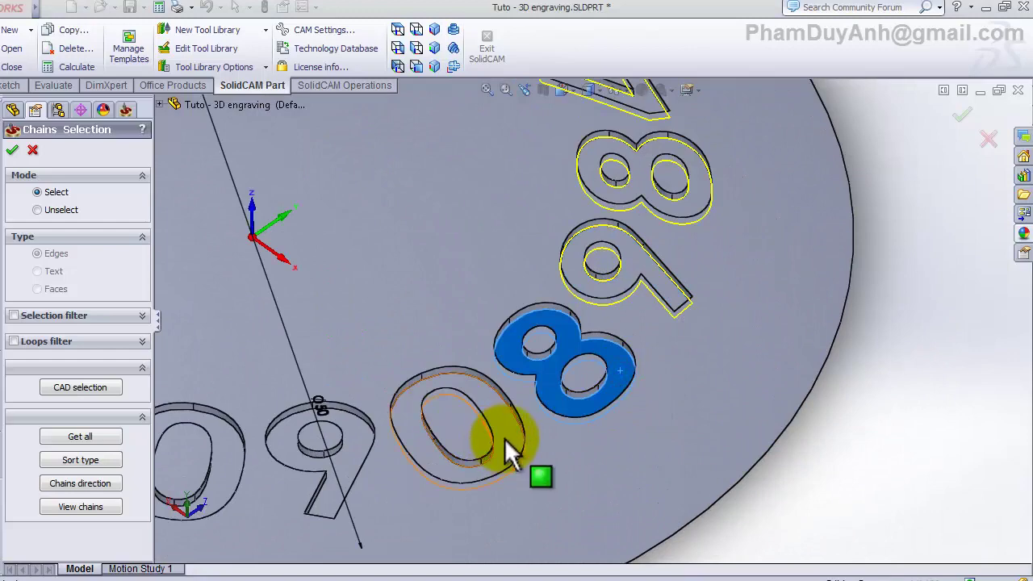
{"action": "left_click", "coordinate": [503, 438]}
{"action": "left_click", "coordinate": [352, 461]}
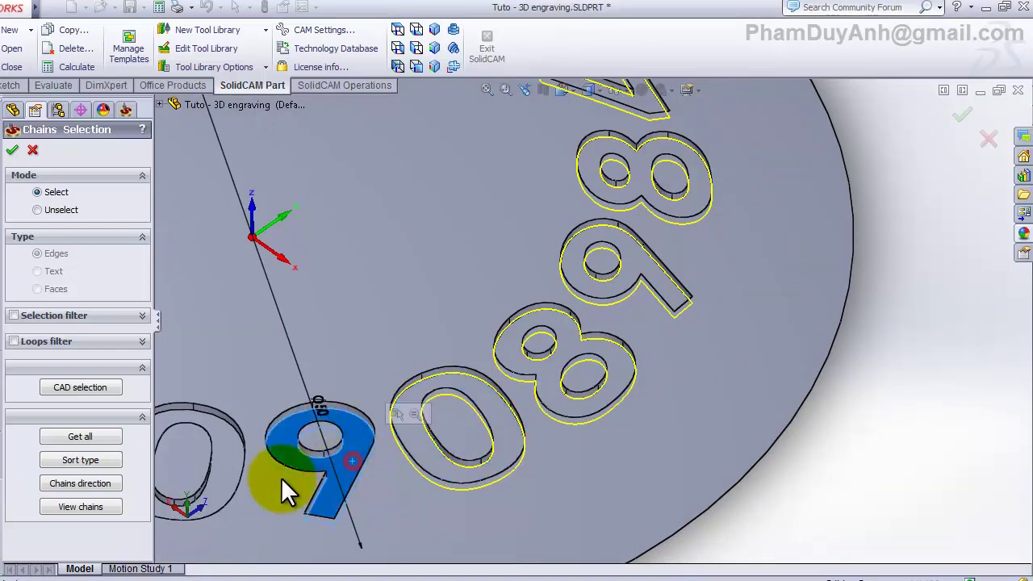
{"action": "left_click", "coordinate": [221, 476]}
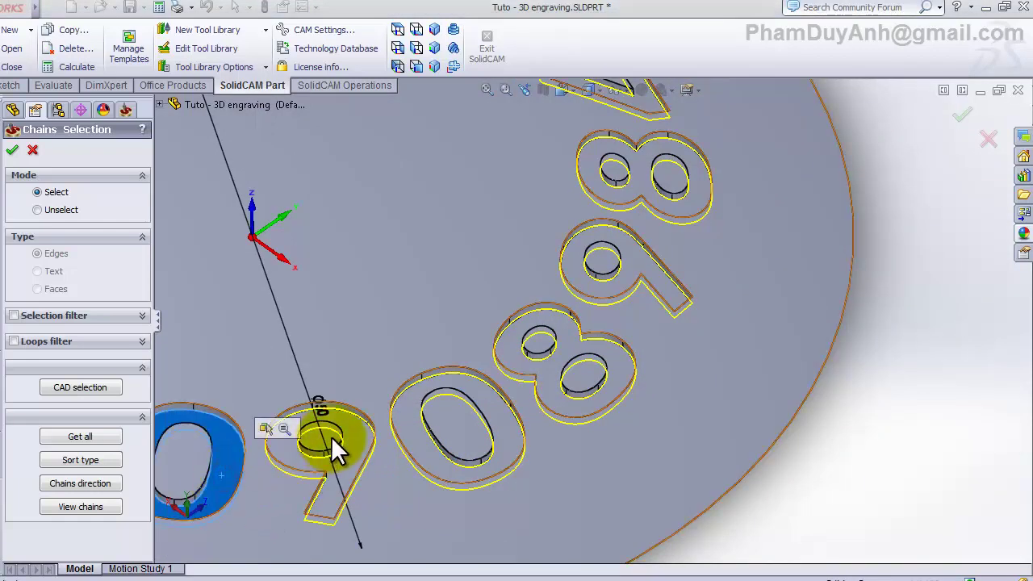
{"action": "scroll", "coordinate": [888, 408], "scroll_direction": "up", "scroll_amount": 3}
{"action": "scroll", "coordinate": [516, 403], "scroll_direction": "up", "scroll_amount": 2}
{"action": "scroll", "coordinate": [366, 352], "scroll_direction": "down", "scroll_amount": 3}
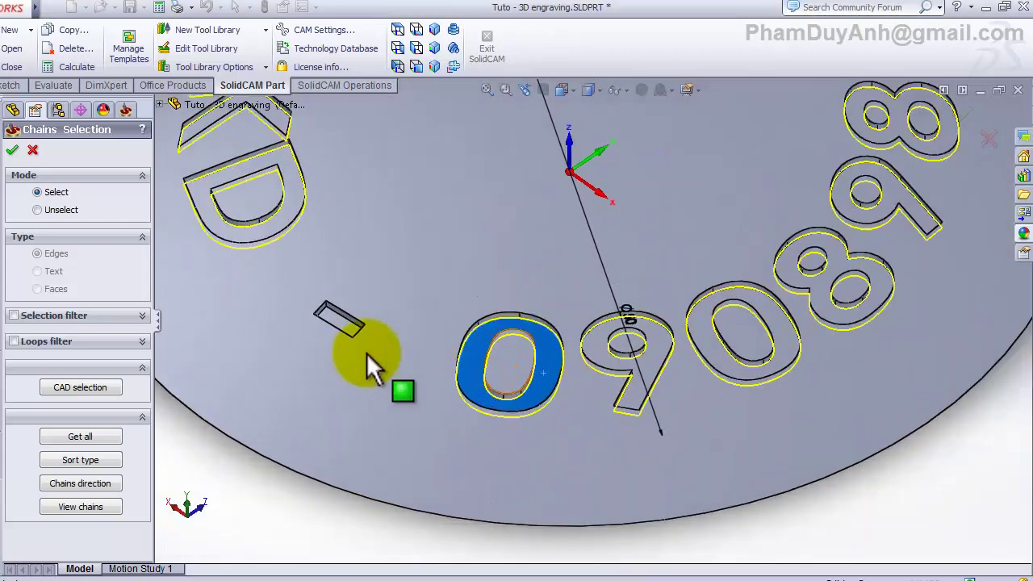
{"action": "scroll", "coordinate": [358, 295], "scroll_direction": "down", "scroll_amount": 2}
{"action": "left_click", "coordinate": [358, 288]}
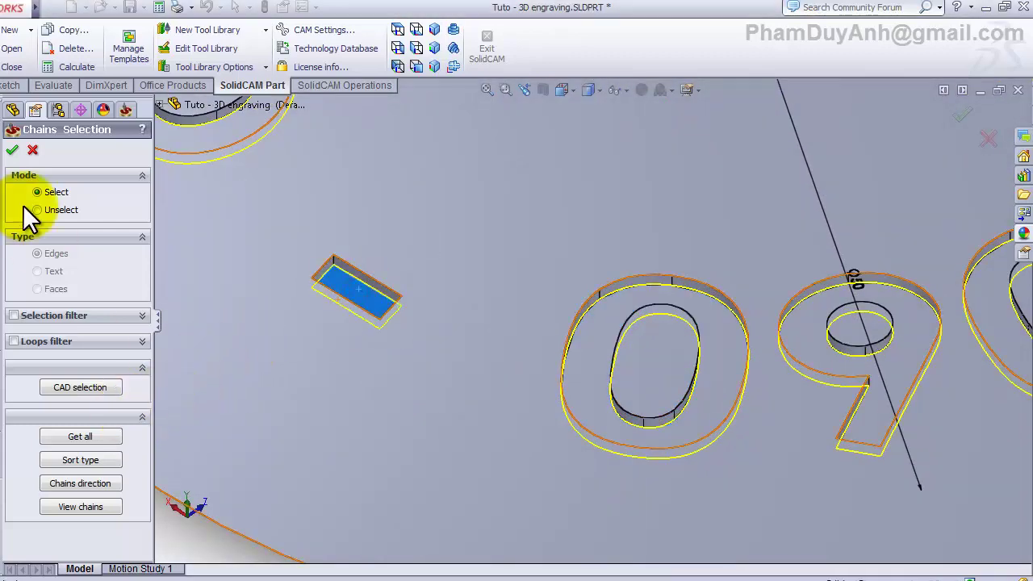
Accept the 27 text chains and confirm the engraving geometry 'contour'
{"action": "left_click", "coordinate": [12, 149]}
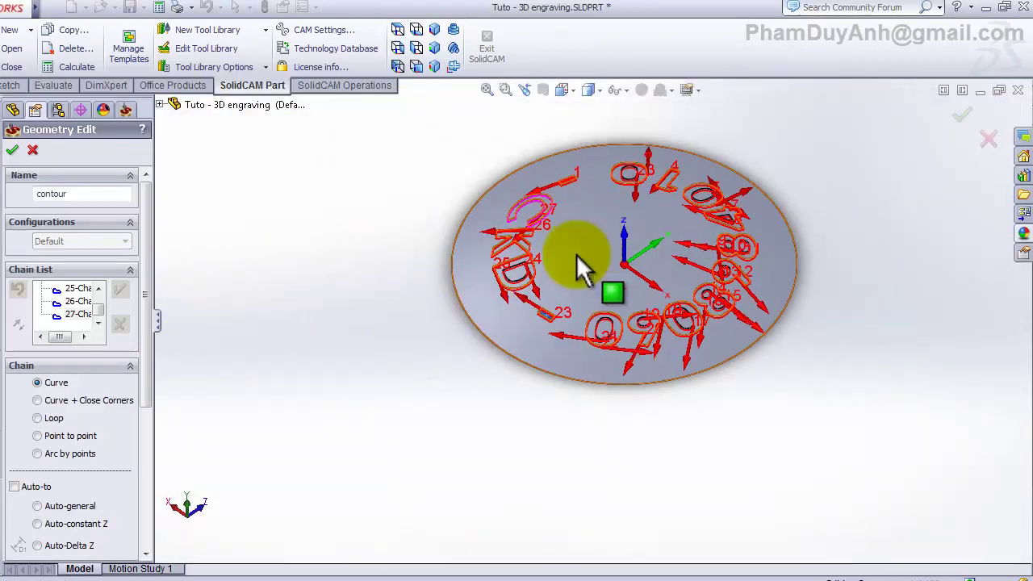
{"action": "mouse_move", "coordinate": [576, 254]}
{"action": "middle_mouse_down"}
{"action": "mouse_move", "coordinate": [587, 311]}
{"action": "mouse_move", "coordinate": [548, 249]}
{"action": "middle_mouse_up"}
{"action": "scroll", "coordinate": [596, 328], "scroll_direction": "down", "scroll_amount": 3}
{"action": "scroll", "coordinate": [575, 258], "scroll_direction": "down", "scroll_amount": 5}
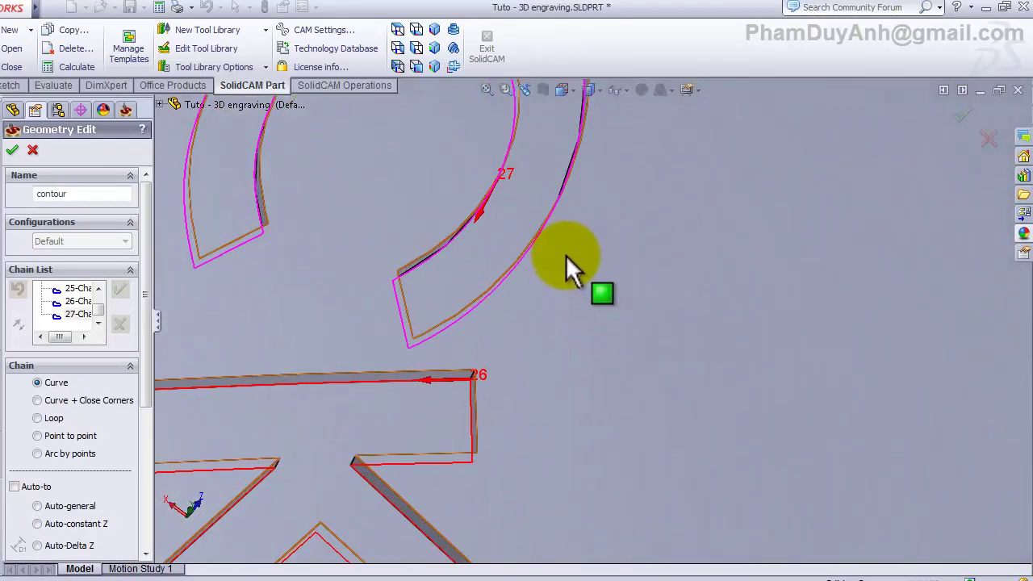
{"action": "scroll", "coordinate": [552, 322], "scroll_direction": "up", "scroll_amount": 3}
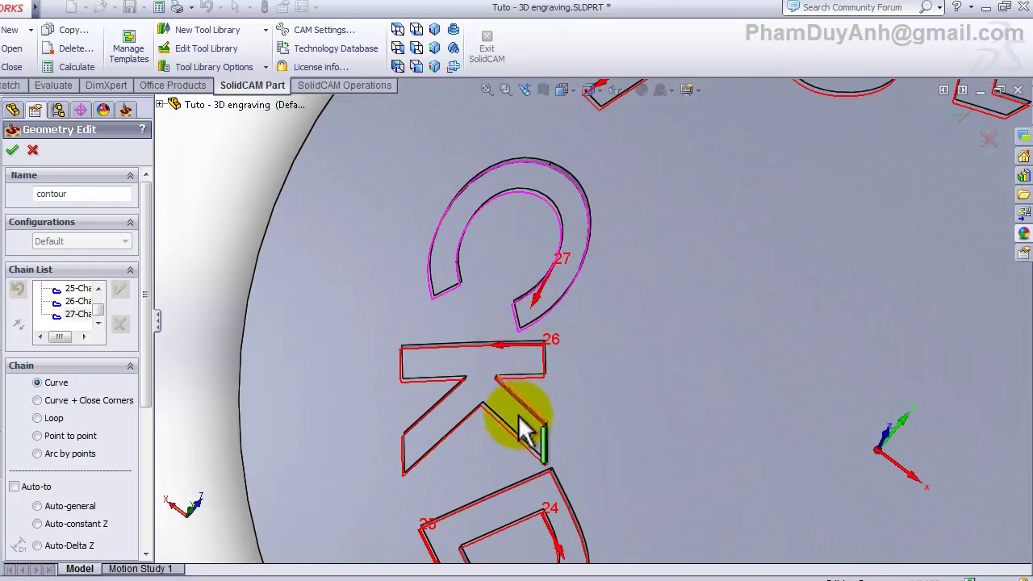
{"action": "left_click", "coordinate": [12, 149]}
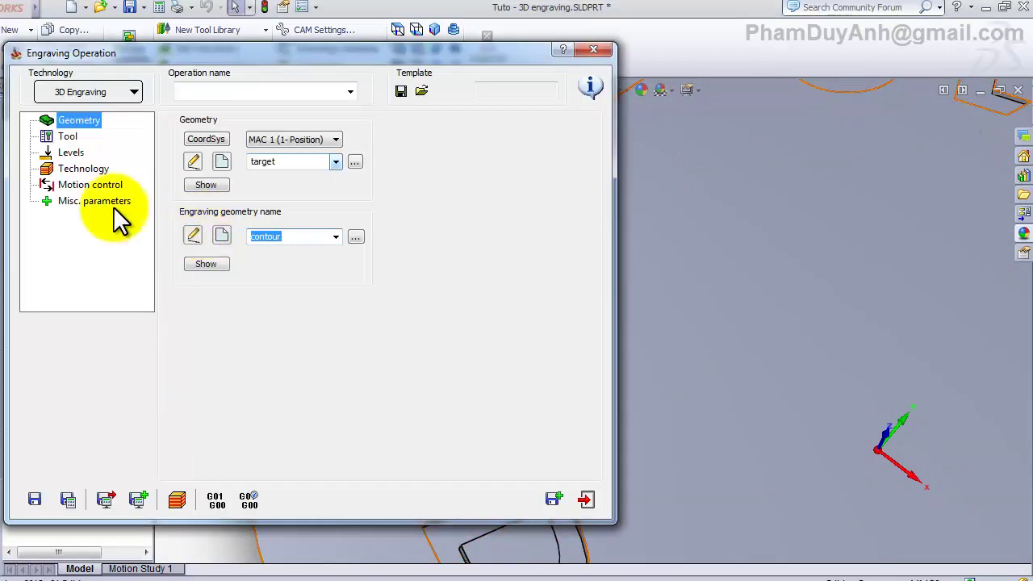
Assign engraving tool 1 with a 0.2 mm tip, 15° taper and 0 mm corner radius
{"action": "left_click", "coordinate": [63, 135]}
{"action": "left_click", "coordinate": [246, 355]}
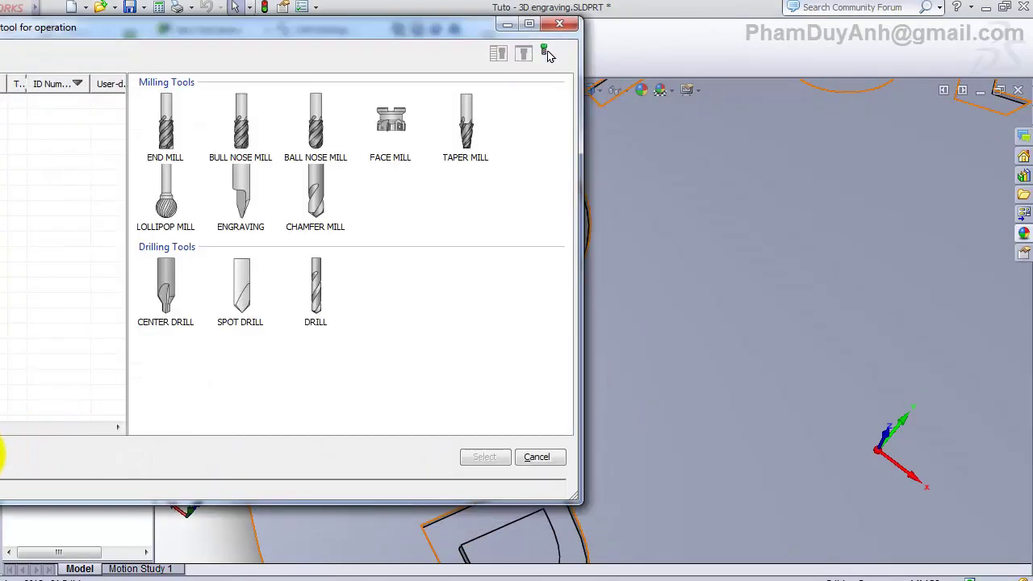
{"action": "left_click", "coordinate": [252, 216]}
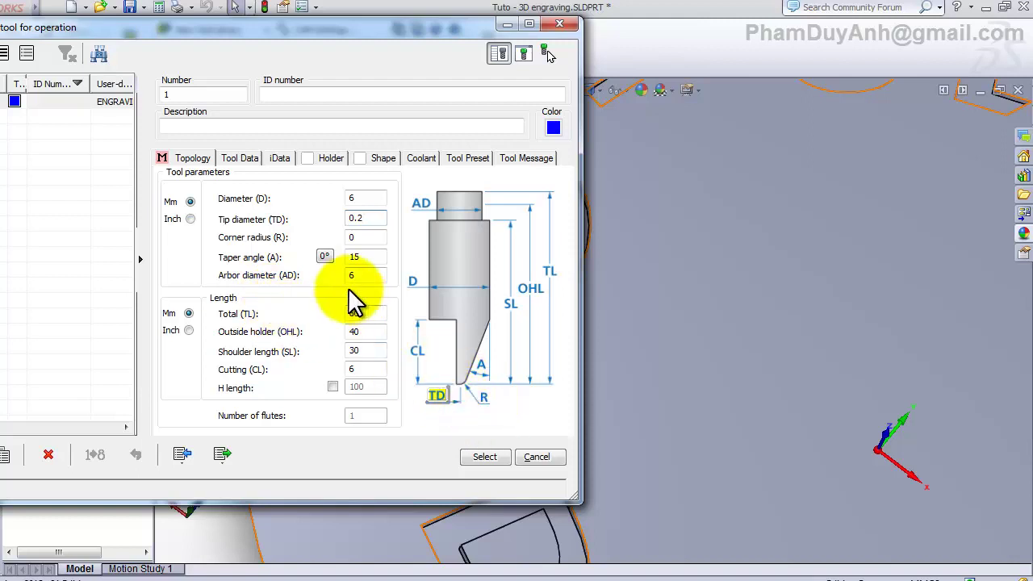
{"action": "left_click", "coordinate": [361, 237]}
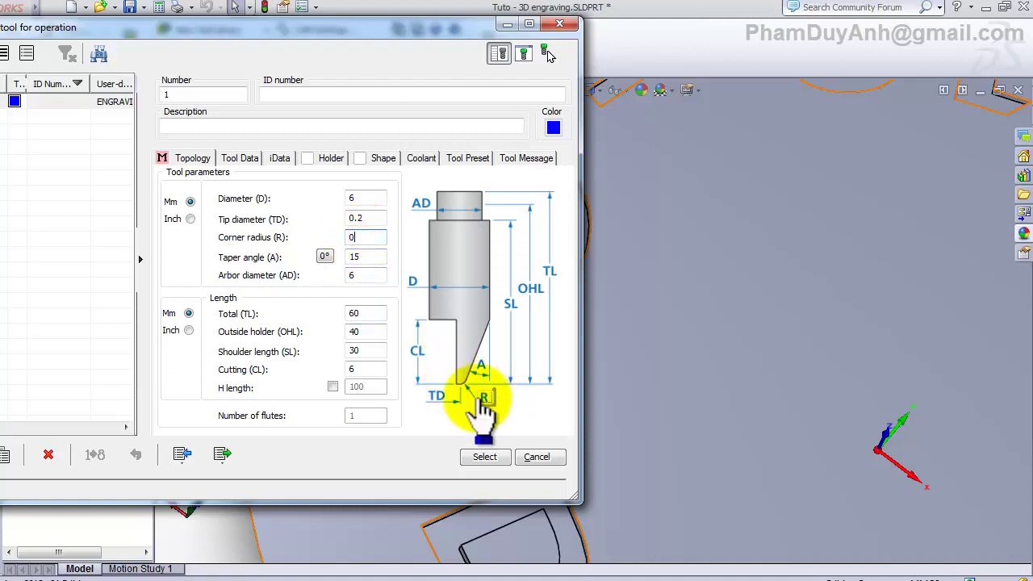
{"action": "left_click", "coordinate": [363, 219]}
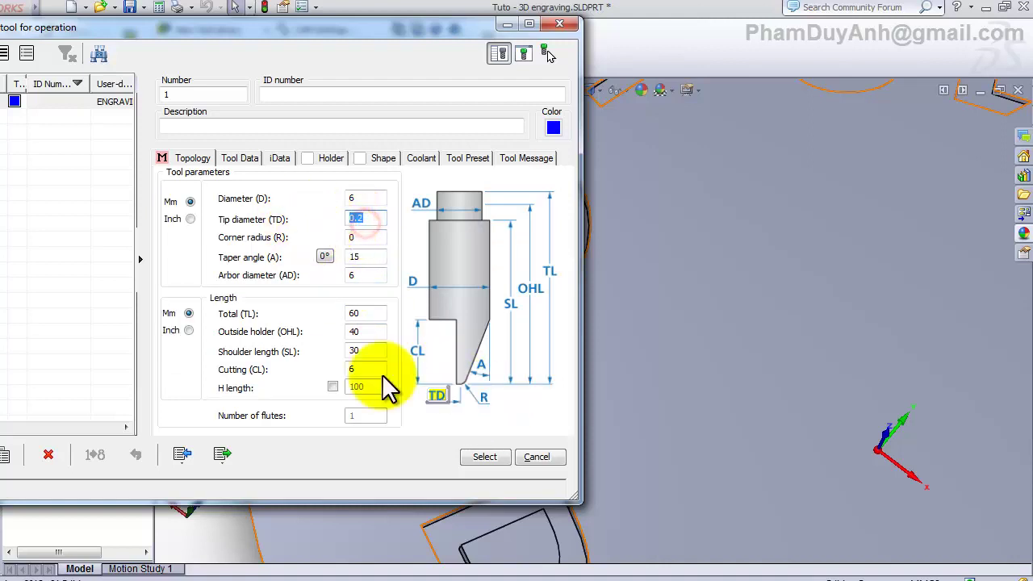
{"action": "left_click", "coordinate": [485, 457]}
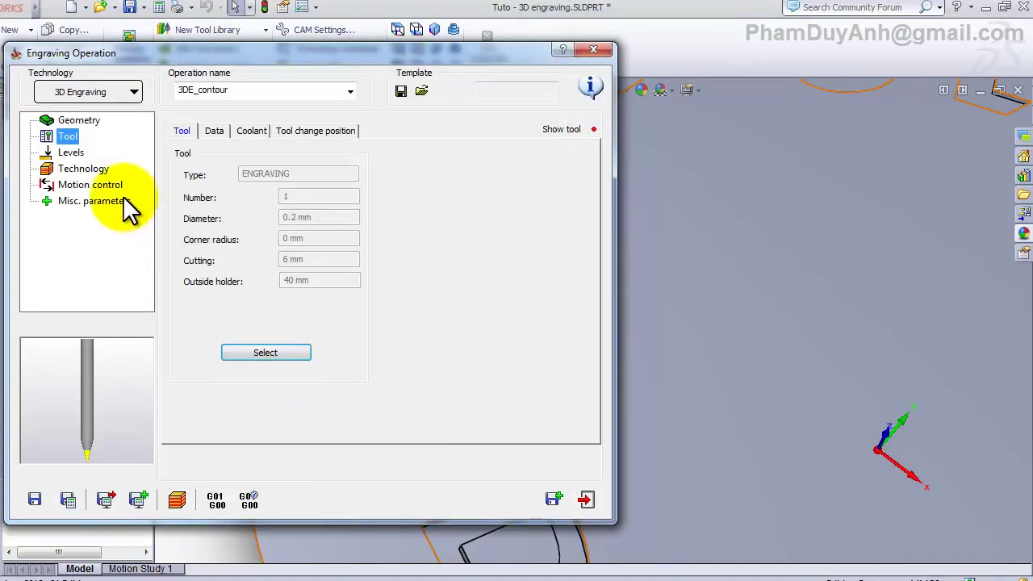
Review the 3DE_contour levels and technology settings, leaving tool side at Right for now
{"action": "left_click", "coordinate": [71, 153]}
{"action": "left_click", "coordinate": [73, 169]}
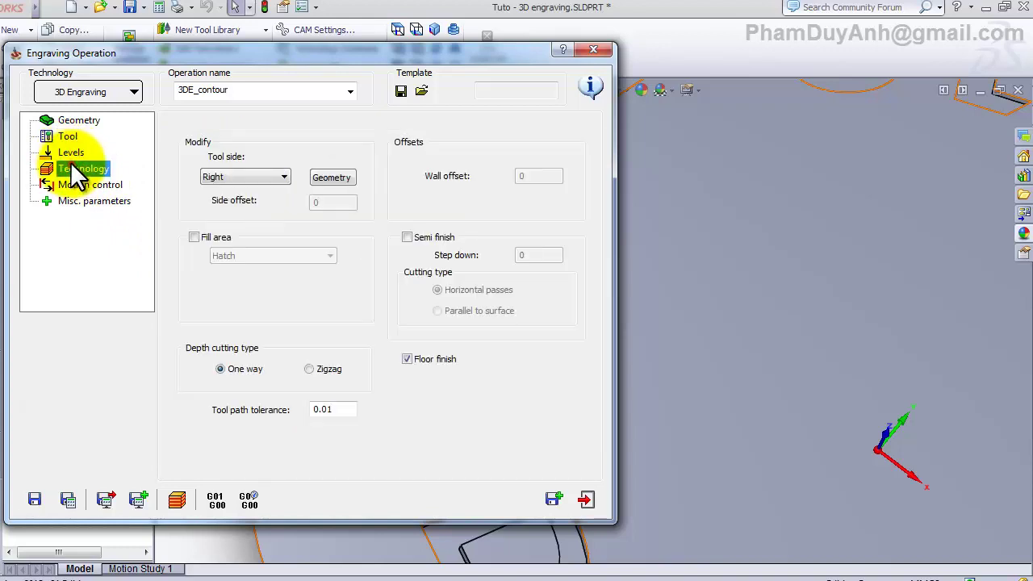
{"action": "left_click", "coordinate": [232, 174]}
{"action": "left_click", "coordinate": [231, 175]}
Inspect the engraving chains and their cutting side around the D letter
{"action": "left_click", "coordinate": [331, 177]}
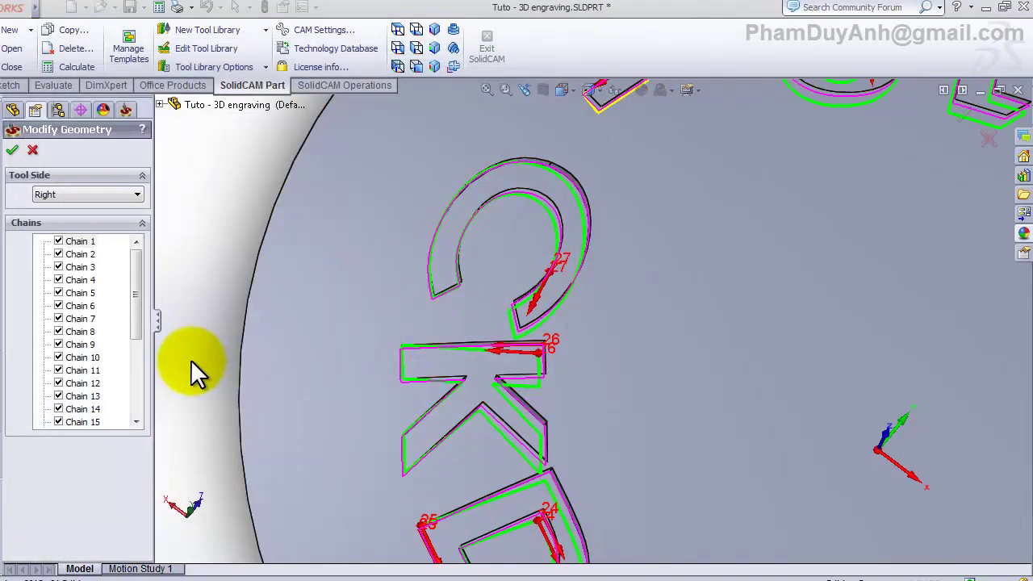
{"action": "scroll", "coordinate": [242, 346], "scroll_direction": "up", "scroll_amount": 5}
{"action": "scroll", "coordinate": [553, 407], "scroll_direction": "down", "scroll_amount": 5}
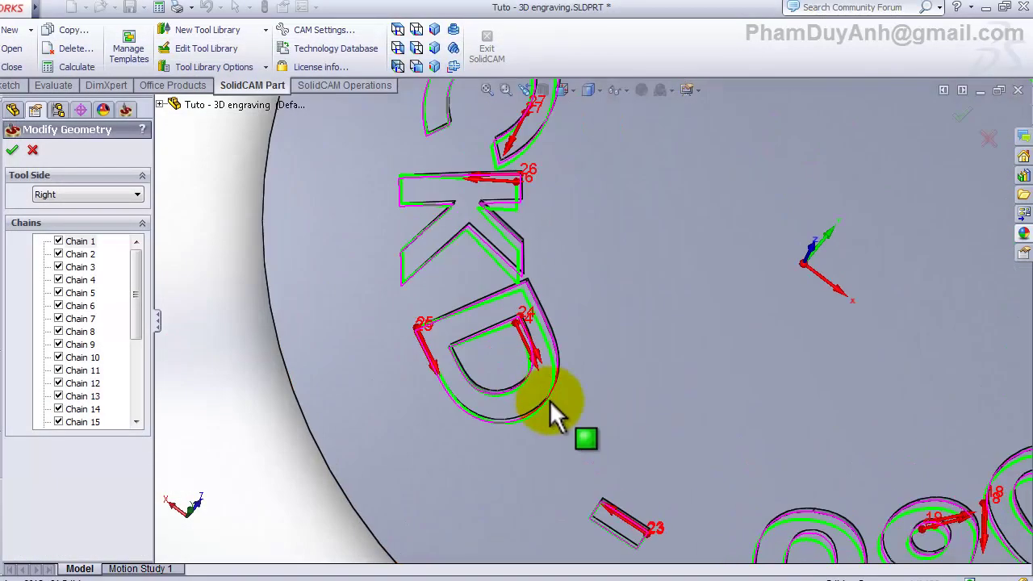
{"action": "scroll", "coordinate": [501, 274], "scroll_direction": "down", "scroll_amount": 2}
{"action": "scroll", "coordinate": [501, 275], "scroll_direction": "down", "scroll_amount": 3}
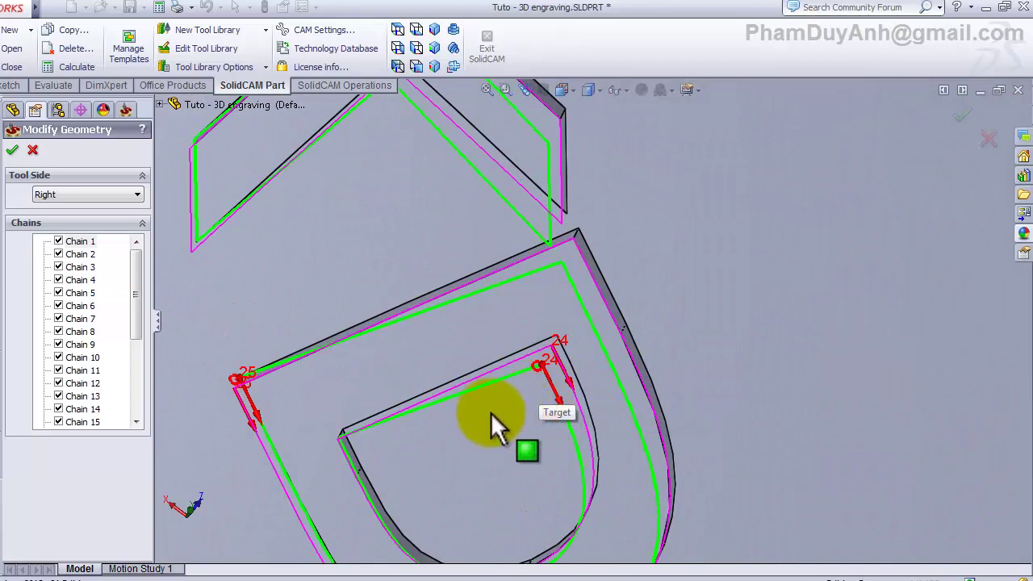
{"action": "mouse_move", "coordinate": [491, 412]}
{"action": "middle_mouse_down"}
{"action": "mouse_move", "coordinate": [476, 432]}
{"action": "mouse_move", "coordinate": [477, 479]}
{"action": "mouse_move", "coordinate": [490, 489]}
{"action": "mouse_move", "coordinate": [486, 435]}
{"action": "middle_mouse_up"}
{"action": "scroll", "coordinate": [331, 329], "scroll_direction": "down", "scroll_amount": 3}
{"action": "scroll", "coordinate": [324, 324], "scroll_direction": "down", "scroll_amount": 2}
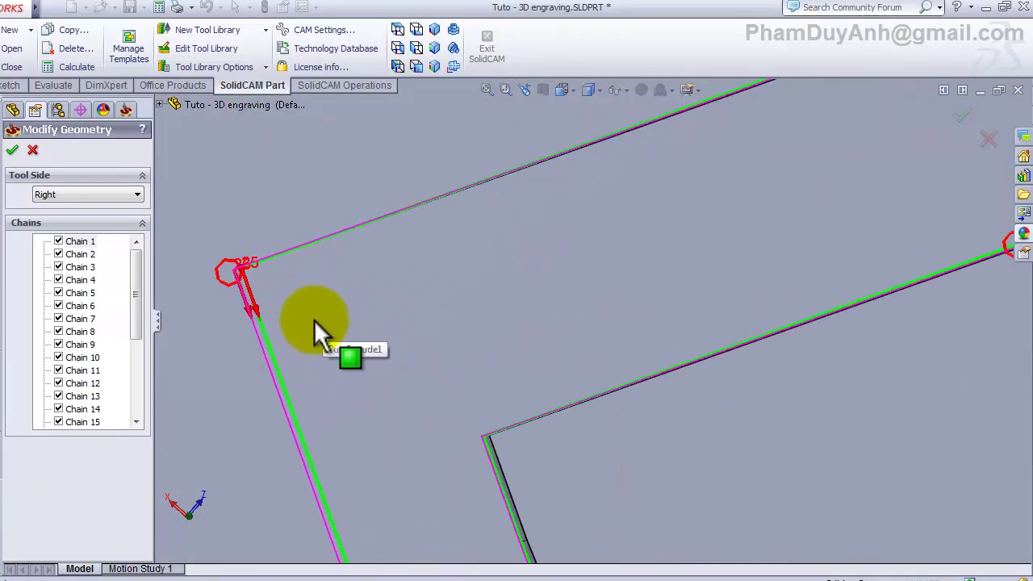
Set the tool side to Left, confirm the modified geometry, and save & calculate the toolpath
{"action": "left_click", "coordinate": [12, 152]}
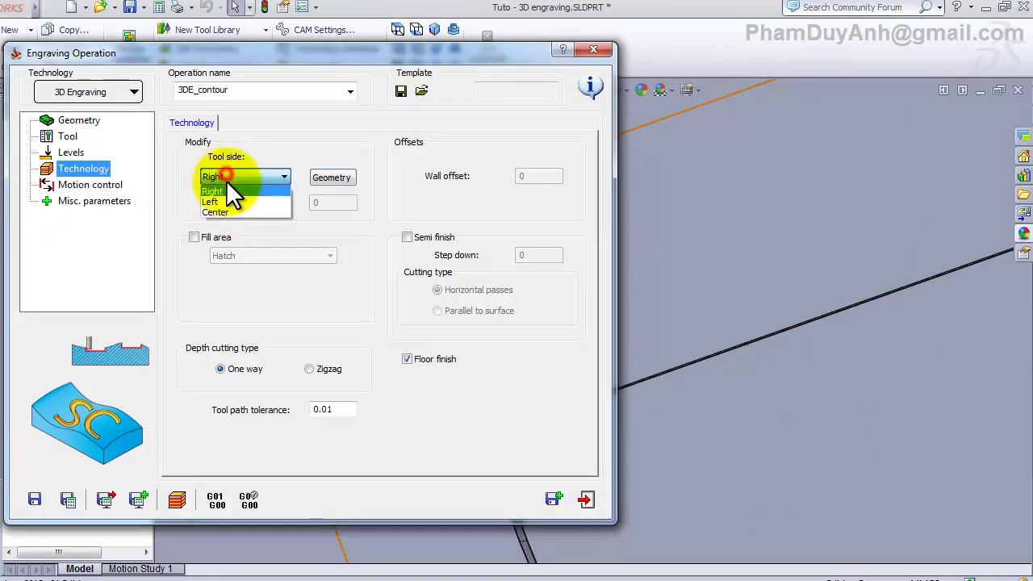
{"action": "left_click", "coordinate": [214, 201]}
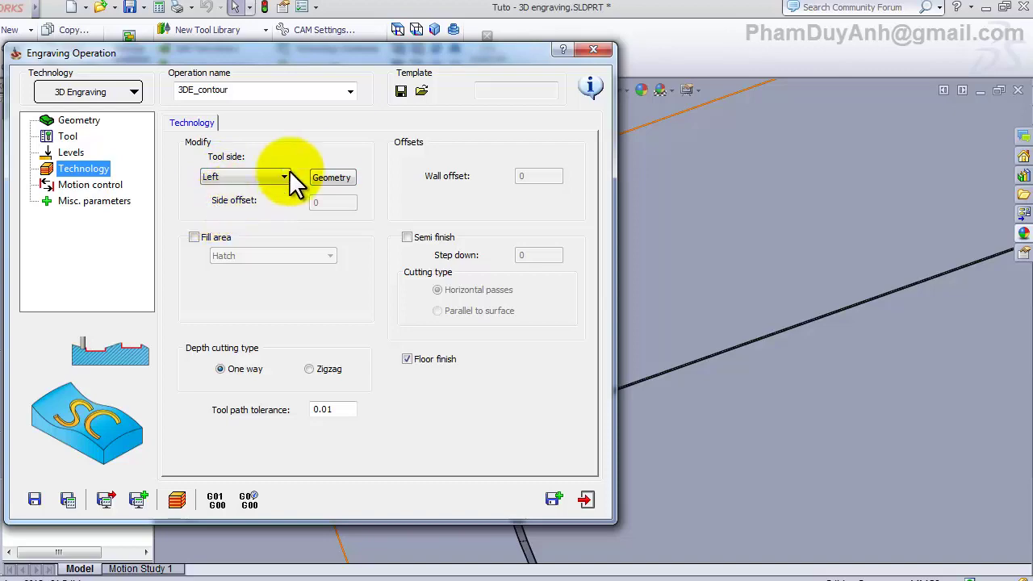
{"action": "left_click", "coordinate": [332, 179]}
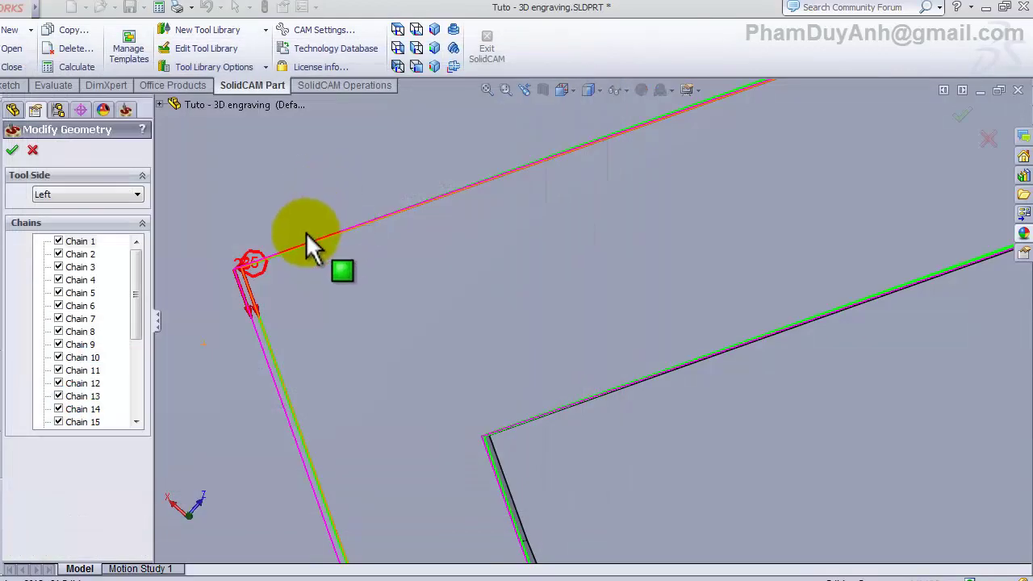
{"action": "left_click", "coordinate": [12, 152]}
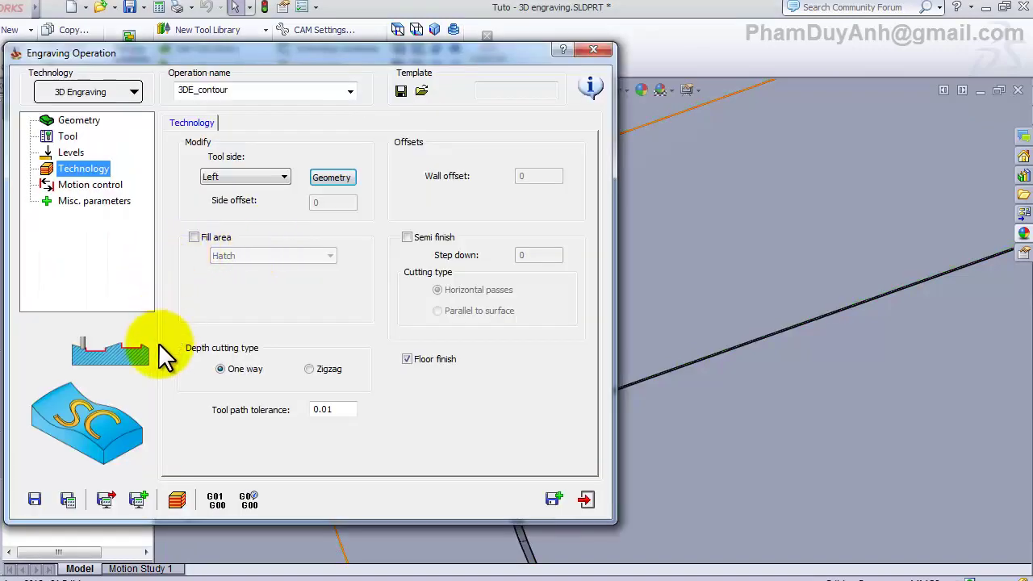
{"action": "left_click", "coordinate": [66, 505]}
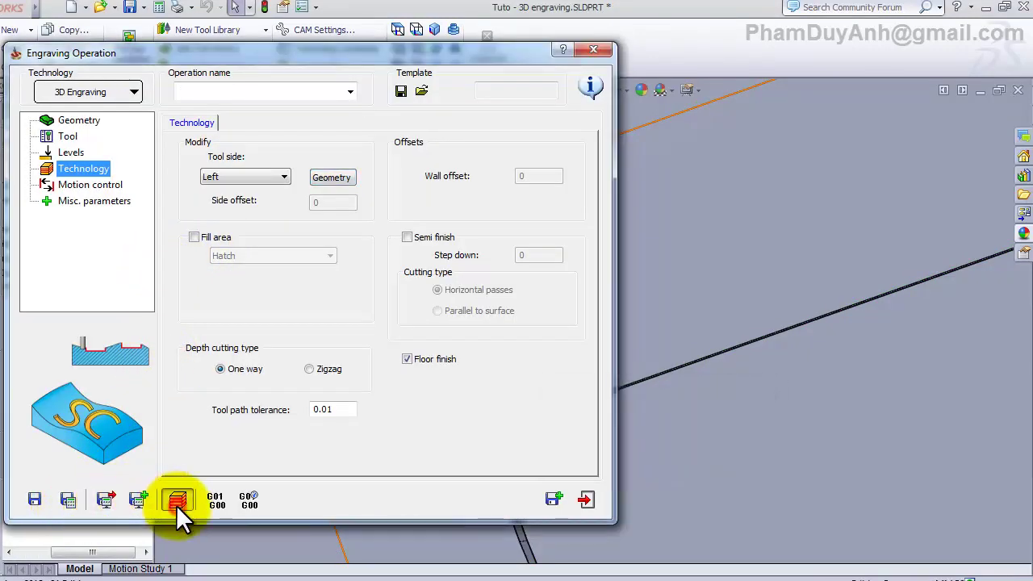
Play a SolidVerify simulation on the tilted, zoomed stock, showing only letter outlines cut, then exit
{"action": "left_click", "coordinate": [176, 502]}
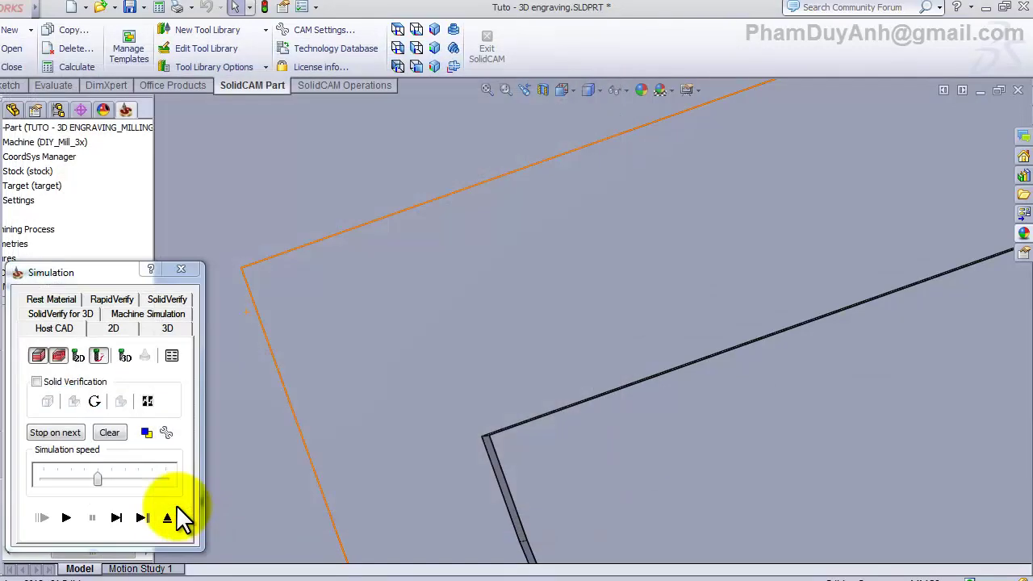
{"action": "left_click", "coordinate": [167, 299]}
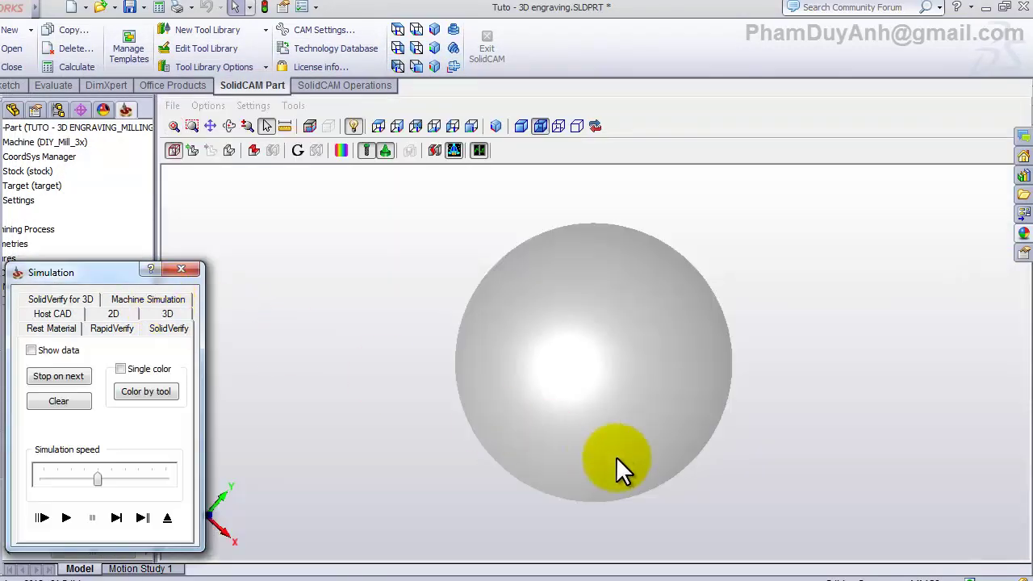
{"action": "mouse_move", "coordinate": [618, 466]}
{"action": "middle_mouse_down"}
{"action": "mouse_move", "coordinate": [681, 326]}
{"action": "mouse_move", "coordinate": [841, 282]}
{"action": "mouse_move", "coordinate": [615, 449]}
{"action": "mouse_move", "coordinate": [585, 374]}
{"action": "mouse_move", "coordinate": [537, 398]}
{"action": "mouse_move", "coordinate": [545, 410]}
{"action": "middle_mouse_up"}
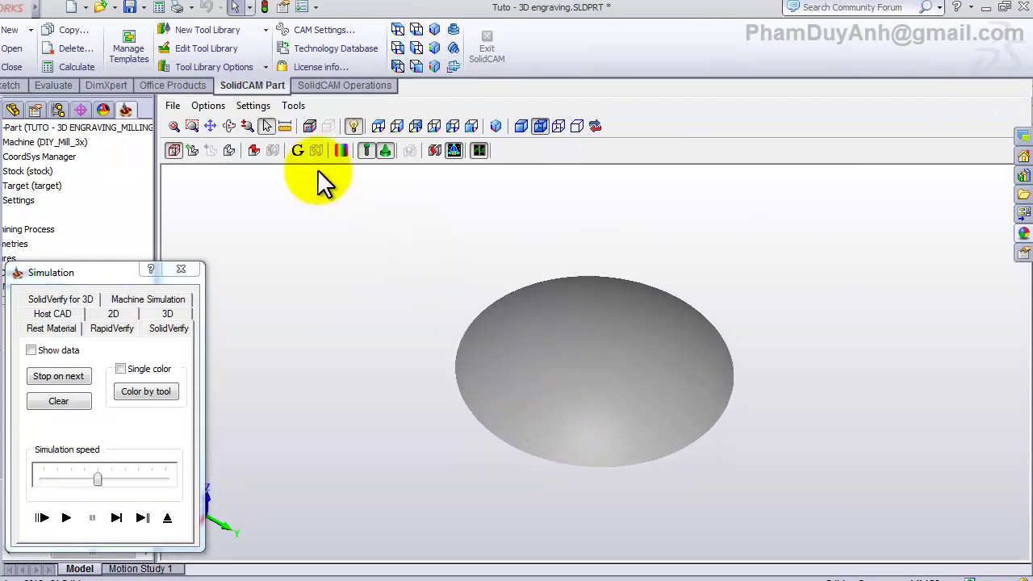
{"action": "left_click", "coordinate": [193, 126]}
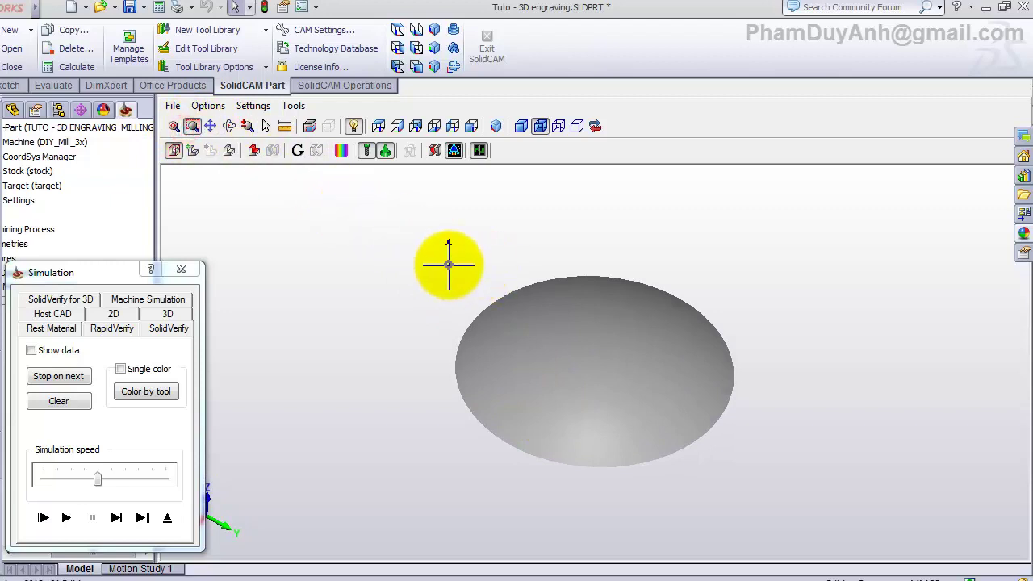
{"action": "left_click_drag", "start_coordinate": [430, 270], "coordinate": [759, 460]}
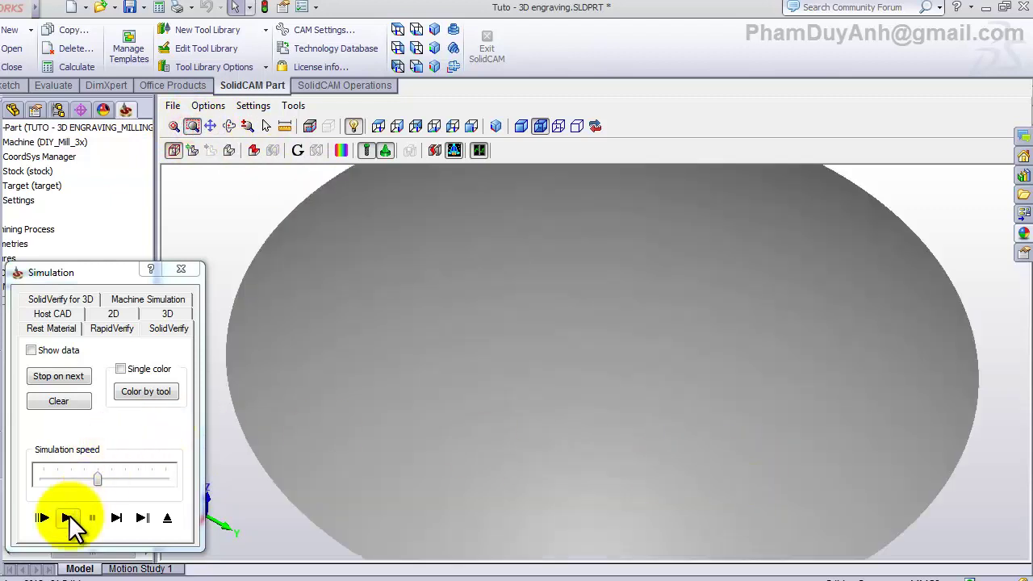
{"action": "left_click", "coordinate": [68, 517]}
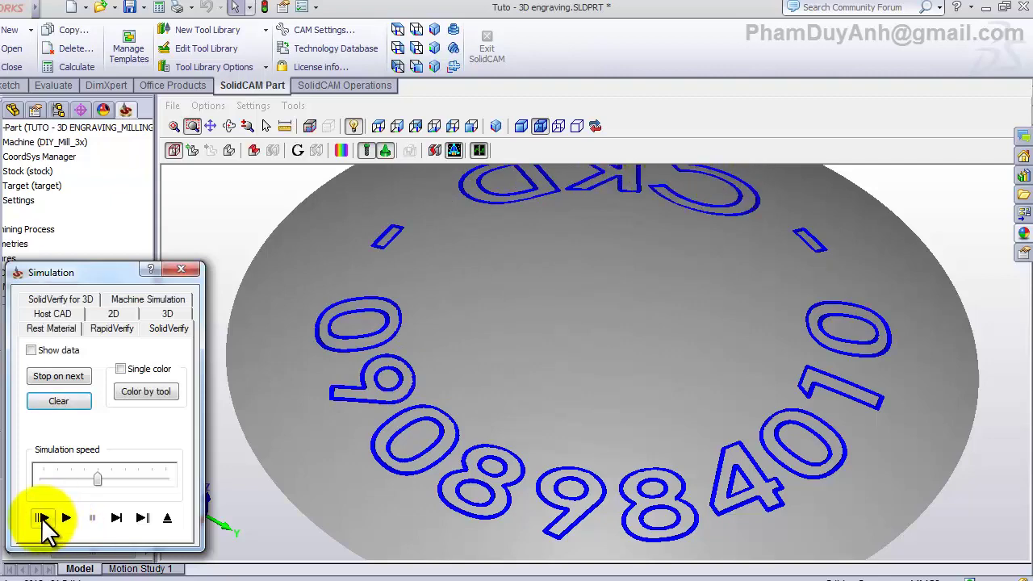
{"action": "left_click", "coordinate": [164, 520]}
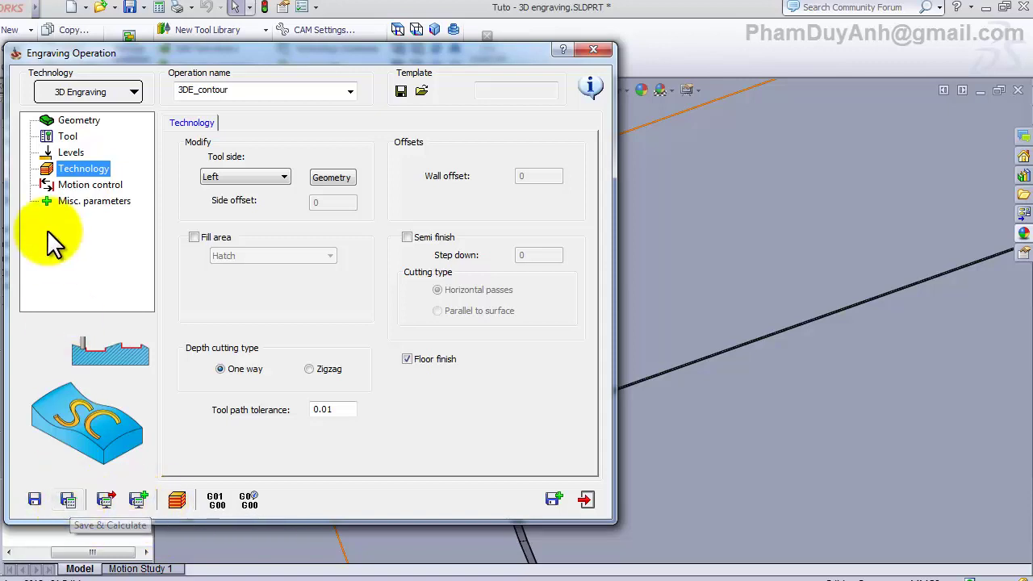
Enable Fill area with CCW Contour passes at 0.2 step over, recalculate, and open Simulate
{"action": "left_click", "coordinate": [211, 238]}
{"action": "left_click", "coordinate": [232, 256]}
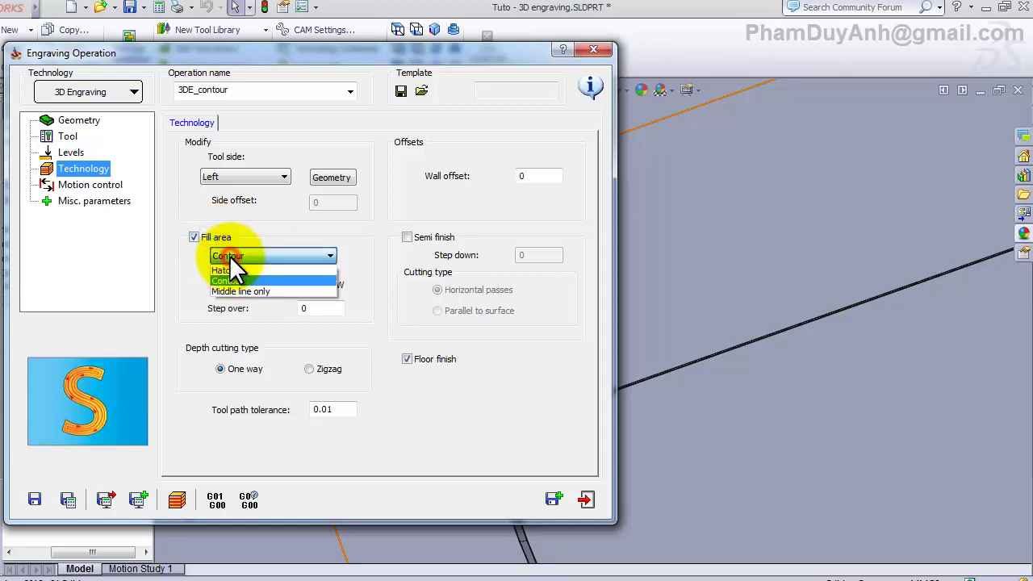
{"action": "left_click", "coordinate": [233, 266]}
{"action": "left_click", "coordinate": [319, 285]}
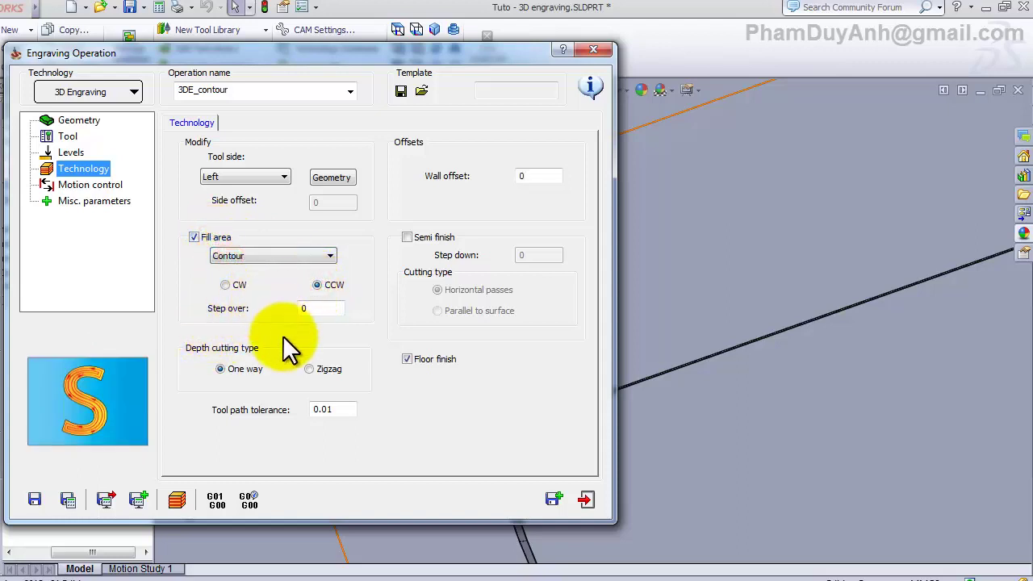
{"action": "left_click", "coordinate": [322, 313]}
{"action": "type", "text": "."}
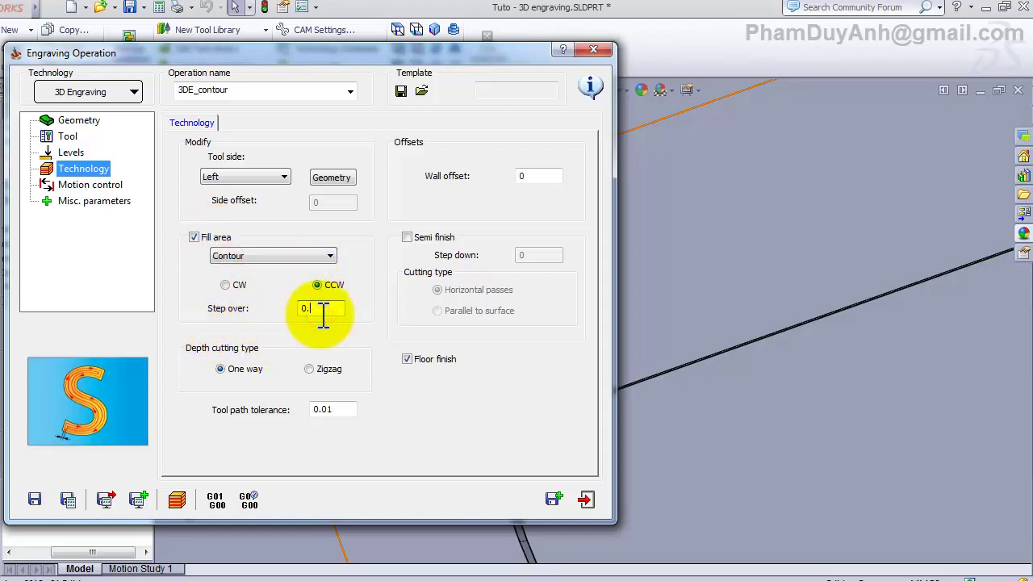
{"action": "type", "text": "2"}
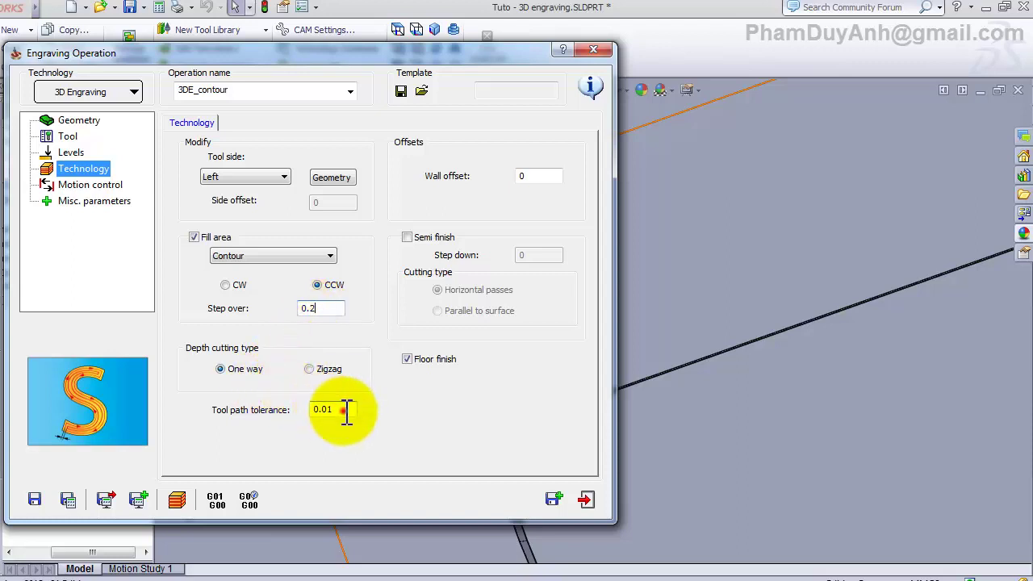
{"action": "left_click", "coordinate": [343, 410]}
{"action": "left_click", "coordinate": [66, 501]}
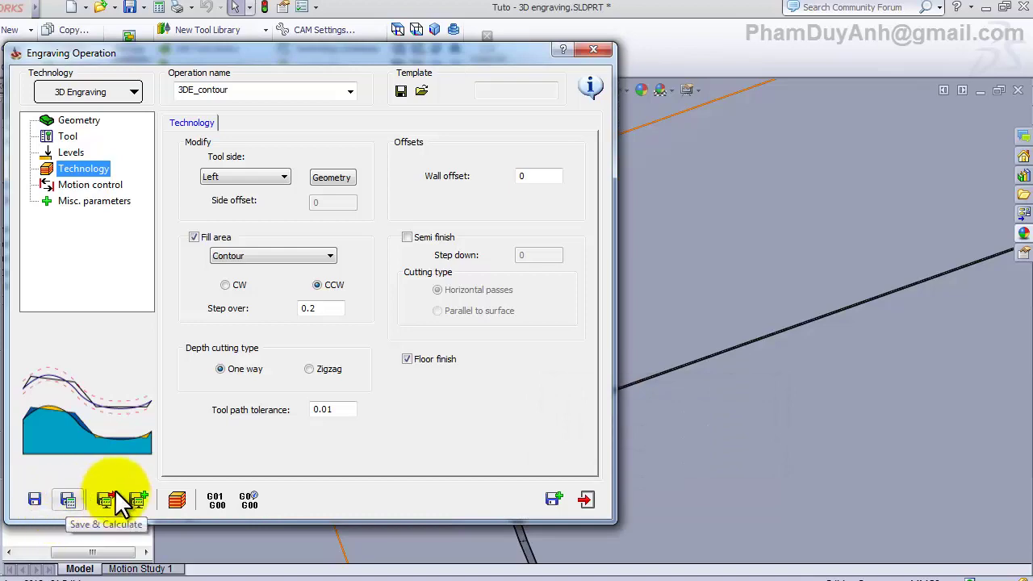
{"action": "left_click", "coordinate": [179, 501]}
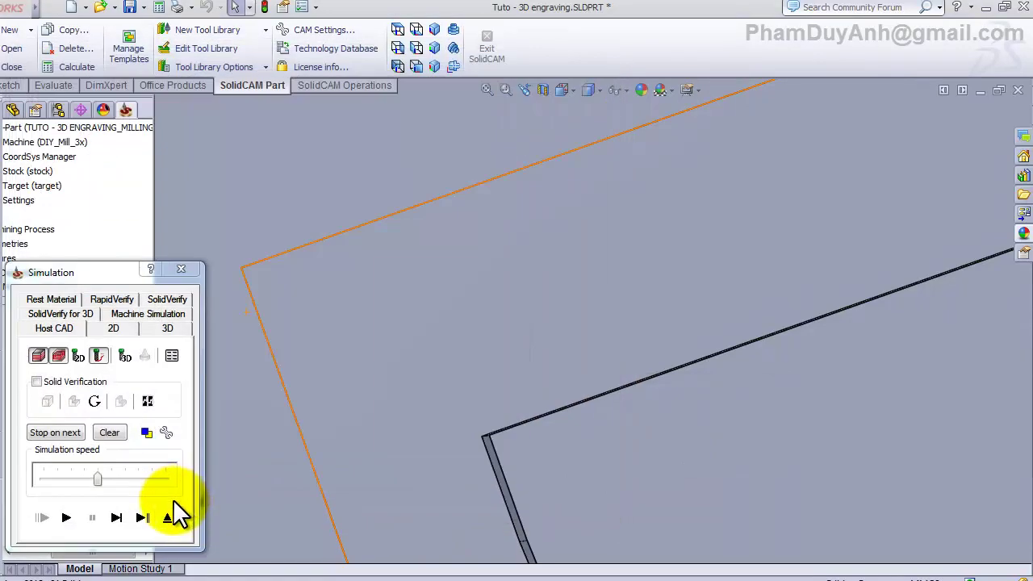
Play the updated SolidVerify simulation on a tilted, zoom-windowed stock
{"action": "left_click", "coordinate": [170, 299]}
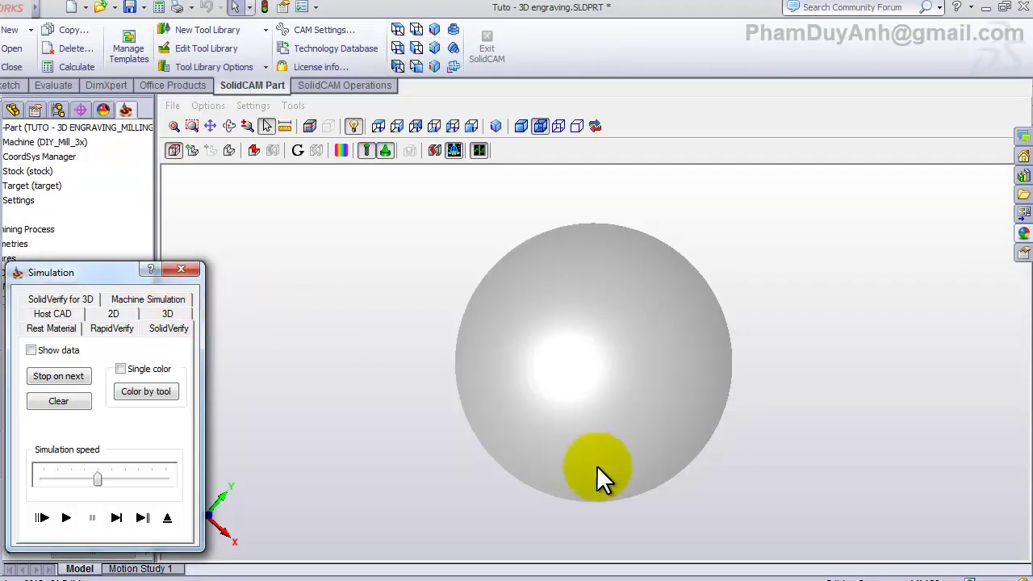
{"action": "mouse_move", "coordinate": [595, 477]}
{"action": "middle_mouse_down"}
{"action": "mouse_move", "coordinate": [580, 427]}
{"action": "mouse_move", "coordinate": [583, 438]}
{"action": "middle_mouse_up"}
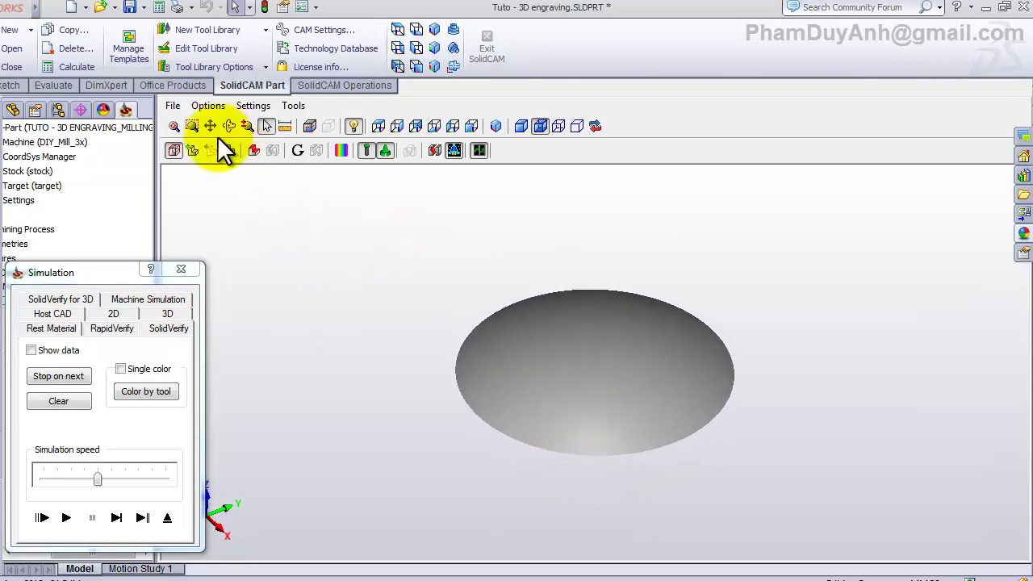
{"action": "left_click", "coordinate": [194, 125]}
{"action": "left_click_drag", "start_coordinate": [436, 279], "coordinate": [750, 461]}
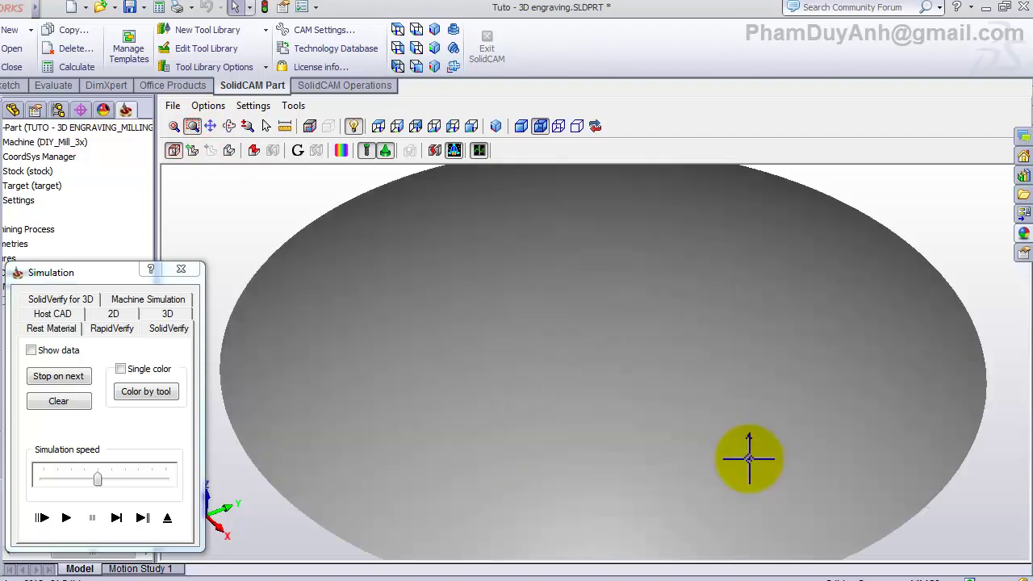
{"action": "left_click", "coordinate": [67, 516]}
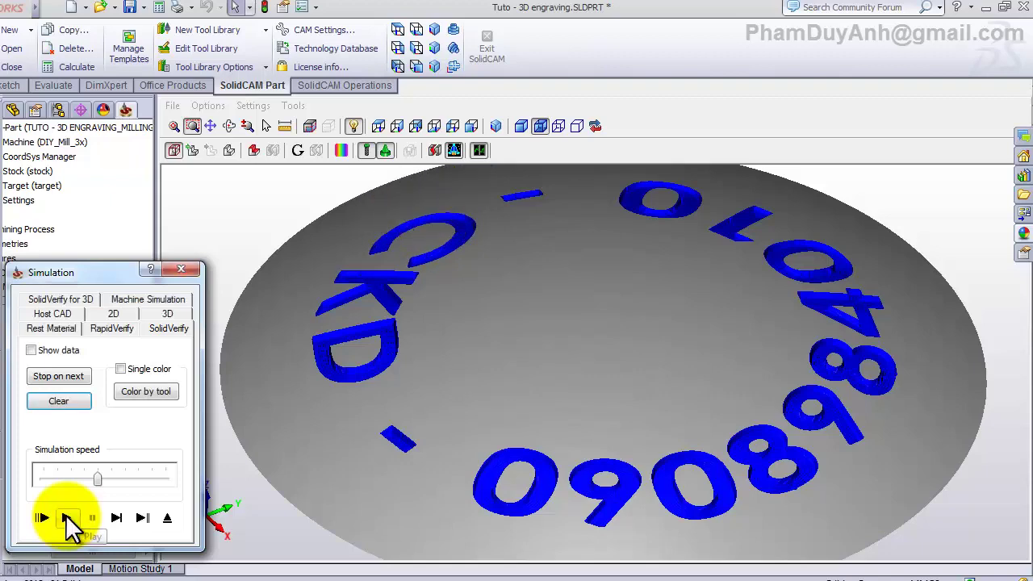
Inspect the fully cut-out letters from a tilted and top view, then exit the simulation
{"action": "mouse_move", "coordinate": [705, 456]}
{"action": "left_mouse_down"}
{"action": "mouse_move", "coordinate": [700, 439]}
{"action": "mouse_move", "coordinate": [673, 450]}
{"action": "mouse_move", "coordinate": [664, 468]}
{"action": "mouse_move", "coordinate": [715, 438]}
{"action": "mouse_move", "coordinate": [662, 387]}
{"action": "mouse_move", "coordinate": [595, 380]}
{"action": "mouse_move", "coordinate": [588, 396]}
{"action": "mouse_move", "coordinate": [629, 403]}
{"action": "mouse_move", "coordinate": [645, 390]}
{"action": "mouse_move", "coordinate": [611, 376]}
{"action": "left_mouse_up"}
{"action": "key", "text": "f"}
{"action": "scroll", "coordinate": [626, 387], "scroll_direction": "up", "scroll_amount": 2}
{"action": "scroll", "coordinate": [630, 408], "scroll_direction": "up", "scroll_amount": 2}
{"action": "scroll", "coordinate": [319, 464], "scroll_direction": "up", "scroll_amount": 2}
{"action": "left_click", "coordinate": [168, 519]}
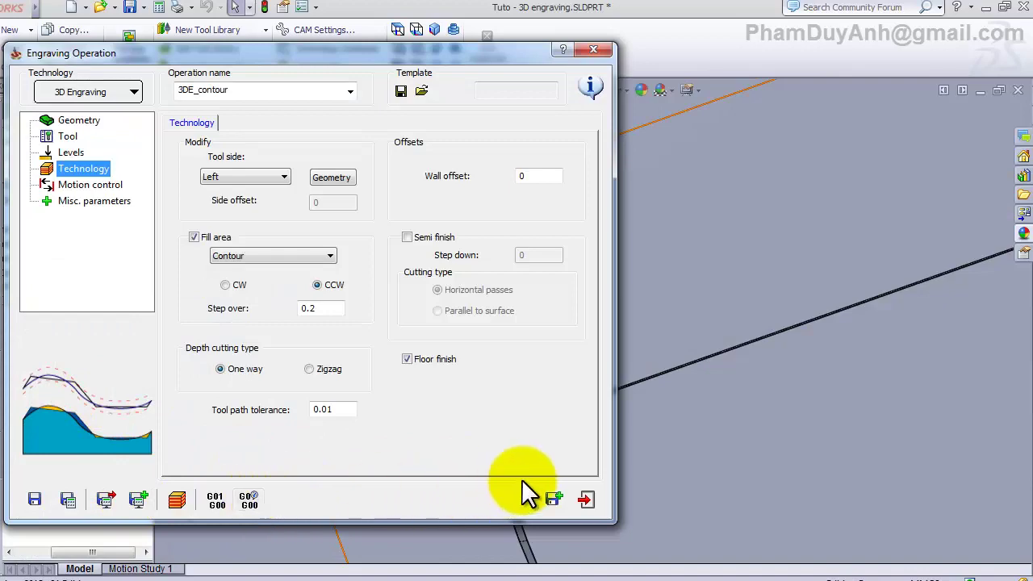
Exit the Engraving Operation dialog and tilt the view onto the engraved disc
{"action": "left_click", "coordinate": [559, 494]}
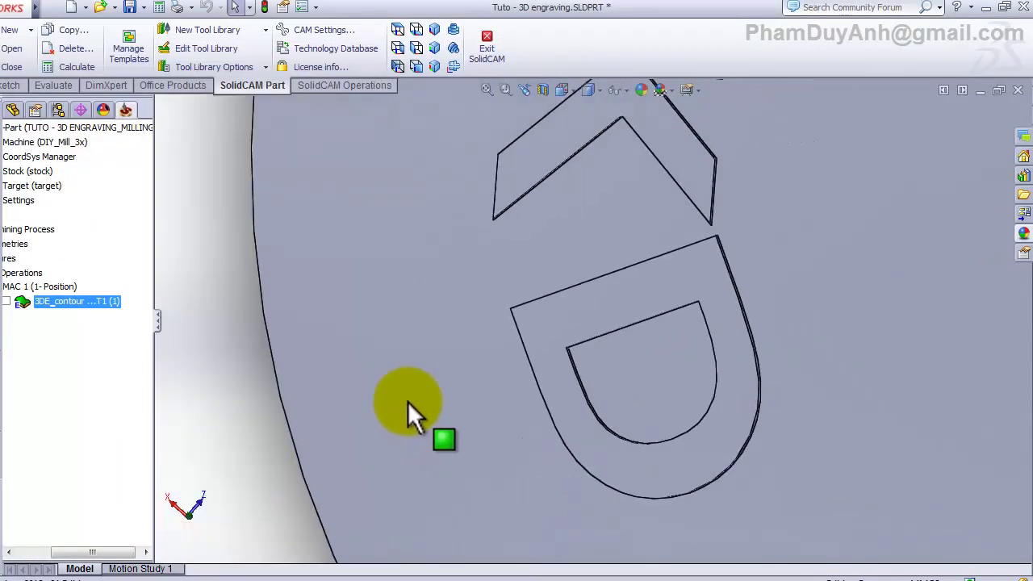
{"action": "scroll", "coordinate": [538, 413], "scroll_direction": "up", "scroll_amount": 5}
{"action": "scroll", "coordinate": [539, 426], "scroll_direction": "up", "scroll_amount": 3}
{"action": "middle_click_drag", "start_coordinate": [675, 369], "coordinate": [641, 234]}
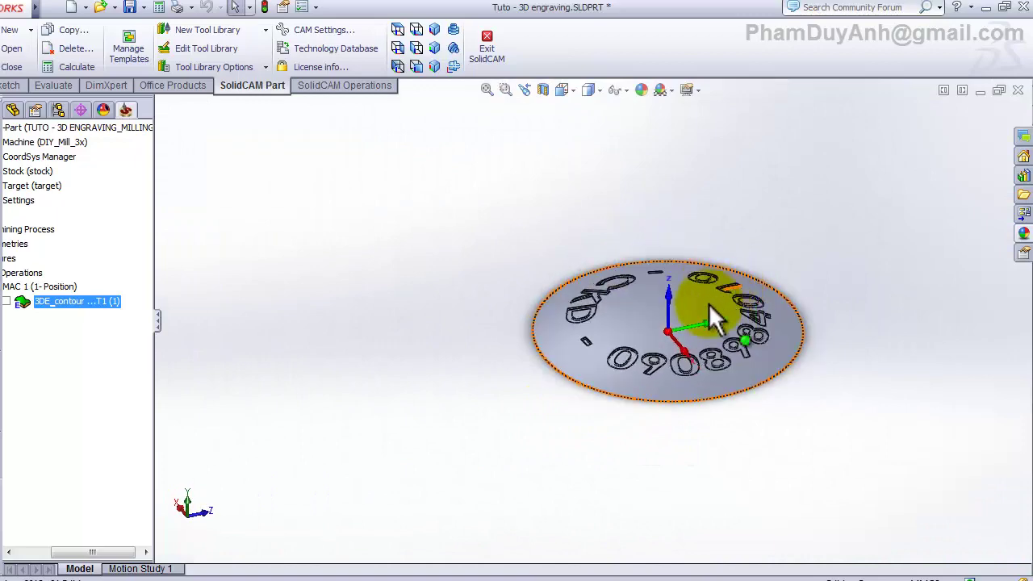
{"action": "scroll", "coordinate": [708, 303], "scroll_direction": "up", "scroll_amount": 3}
{"action": "scroll", "coordinate": [779, 334], "scroll_direction": "up", "scroll_amount": 1}
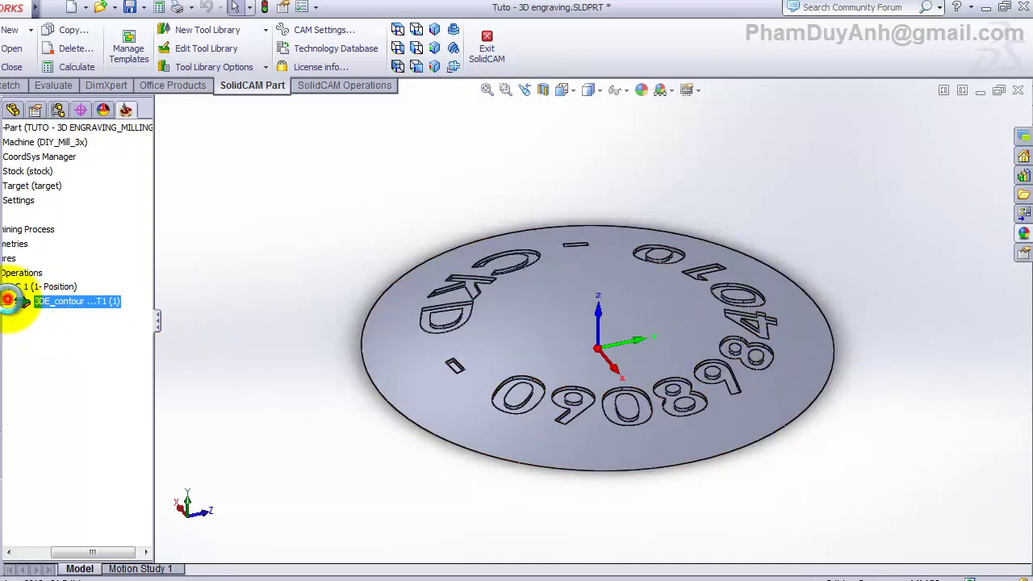
Display the 3DE_contour letter-filling toolpath on the disc and zoom to fit
{"action": "left_click", "coordinate": [8, 303]}
{"action": "scroll", "coordinate": [622, 339], "scroll_direction": "up", "scroll_amount": 4}
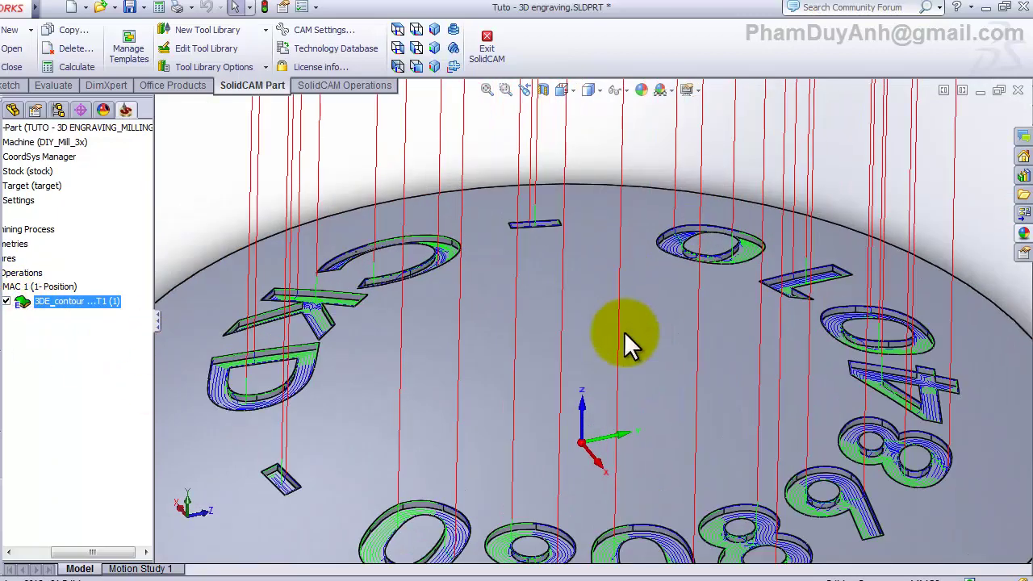
{"action": "scroll", "coordinate": [615, 363], "scroll_direction": "down", "scroll_amount": 5}
{"action": "scroll", "coordinate": [616, 364], "scroll_direction": "up", "scroll_amount": 5}
{"action": "mouse_move", "coordinate": [614, 355]}
{"action": "middle_mouse_down"}
{"action": "mouse_move", "coordinate": [491, 368]}
{"action": "mouse_move", "coordinate": [569, 440]}
{"action": "mouse_move", "coordinate": [653, 382]}
{"action": "mouse_move", "coordinate": [461, 387]}
{"action": "mouse_move", "coordinate": [607, 420]}
{"action": "middle_mouse_up"}
{"action": "scroll", "coordinate": [772, 311], "scroll_direction": "down", "scroll_amount": 5}
{"action": "scroll", "coordinate": [708, 299], "scroll_direction": "down", "scroll_amount": 2}
{"action": "scroll", "coordinate": [675, 312], "scroll_direction": "up", "scroll_amount": 2}
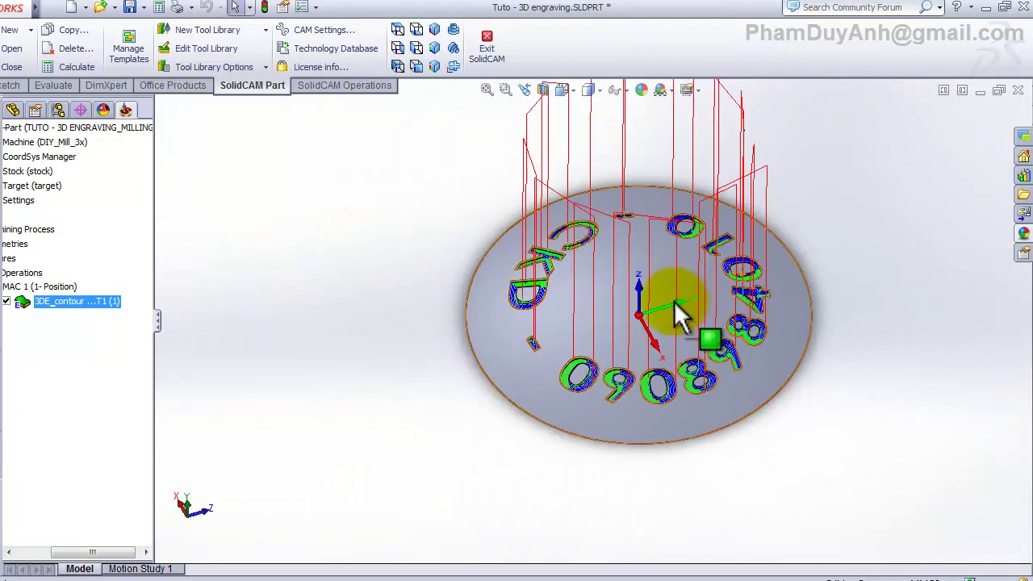
{"action": "scroll", "coordinate": [676, 312], "scroll_direction": "down", "scroll_amount": 1}
{"action": "left_click", "coordinate": [486, 90]}
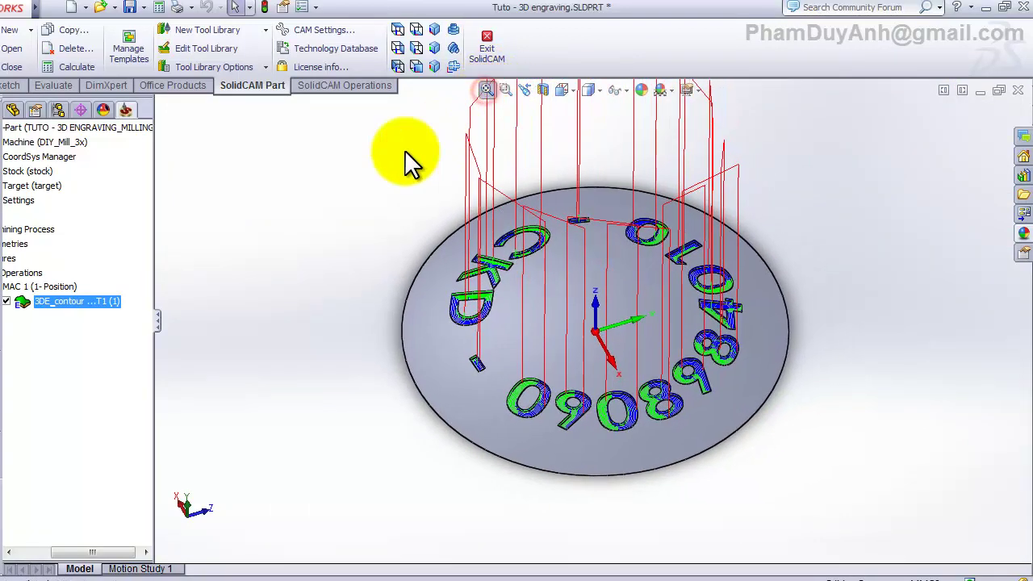